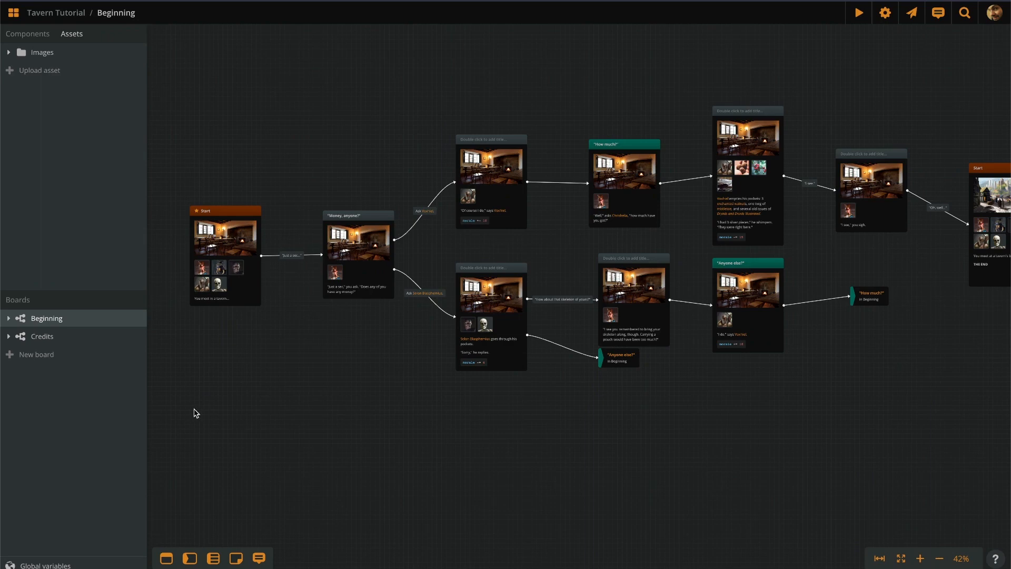
Examine the tavern story's choice after "Money, anyone?" and the branches for asking Voxhiel or Solon Blasphemius.
left_click_drag(313, 384, 305, 407)
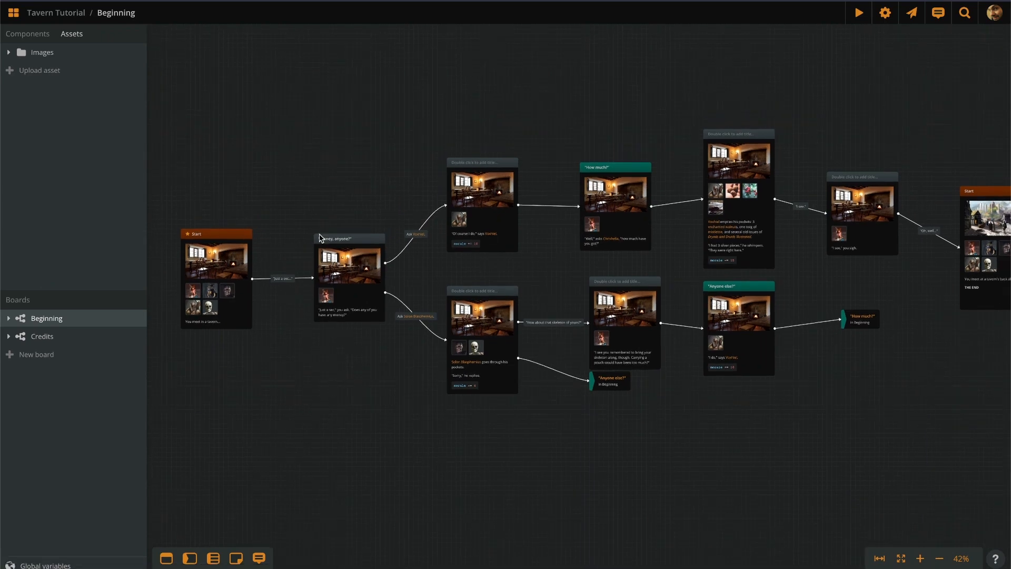
scroll(323, 237, "up", 1)
scroll(350, 242, "up", 1)
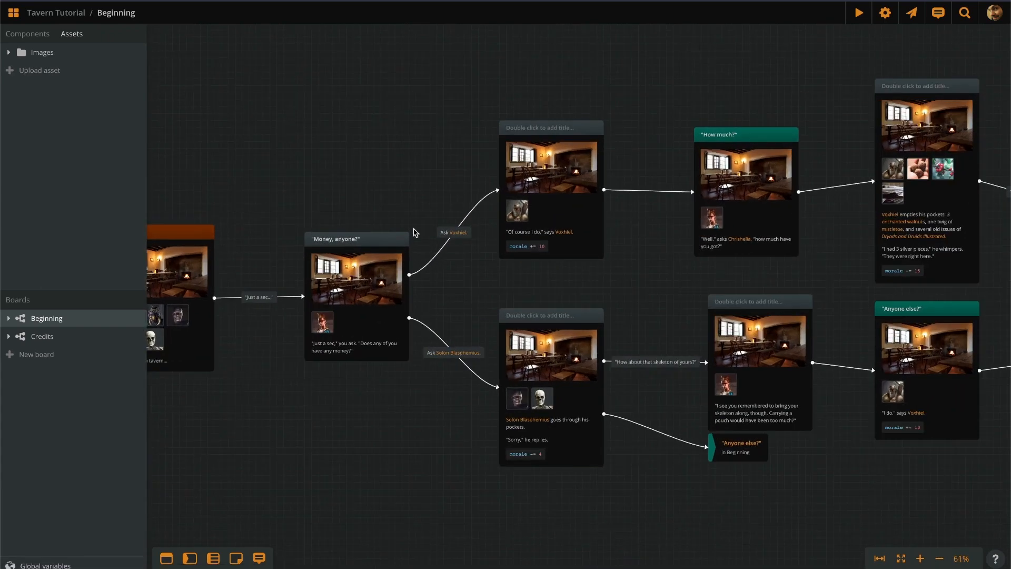
scroll(454, 234, "up", 6)
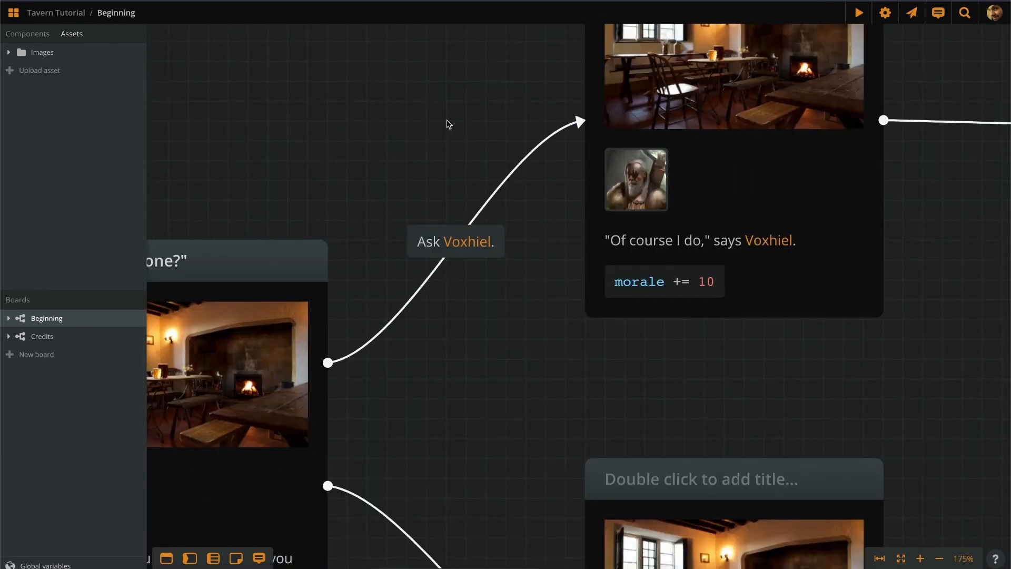
left_click_drag(448, 125, 404, 185)
scroll(413, 178, "down", 2)
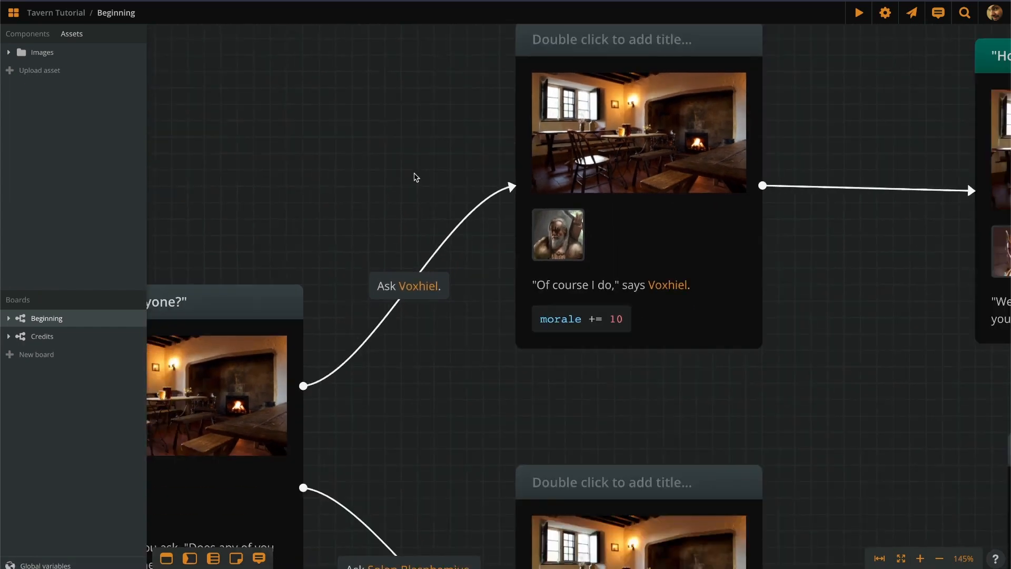
scroll(456, 305, "down", 2)
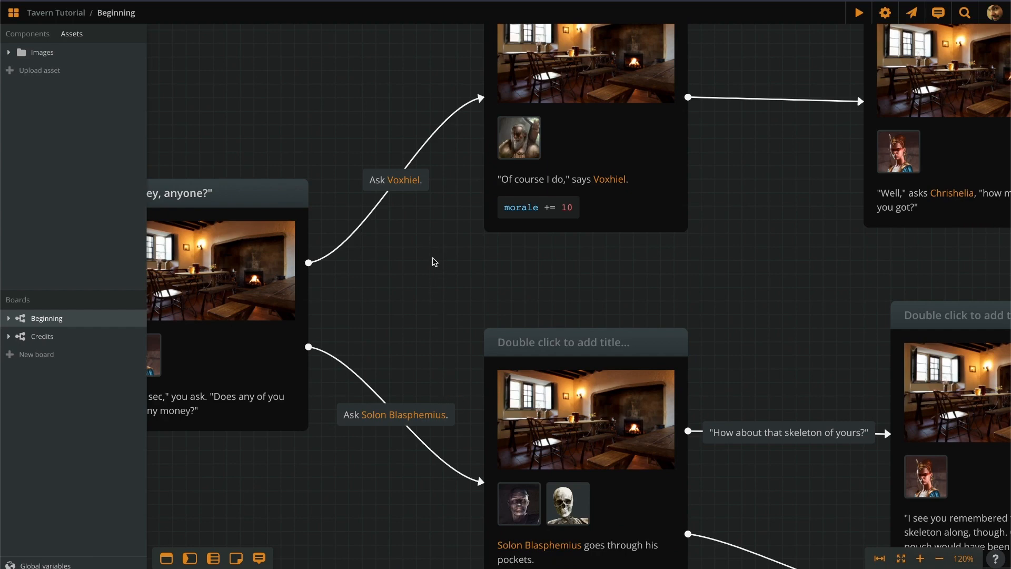
Add an empty code block below the text "I see," you sigh. in the element leading to "Oh, well...".
scroll(397, 257, "down", 8)
left_click_drag(524, 252, 335, 232)
left_click_drag(695, 256, 604, 282)
scroll(634, 226, "up", 8)
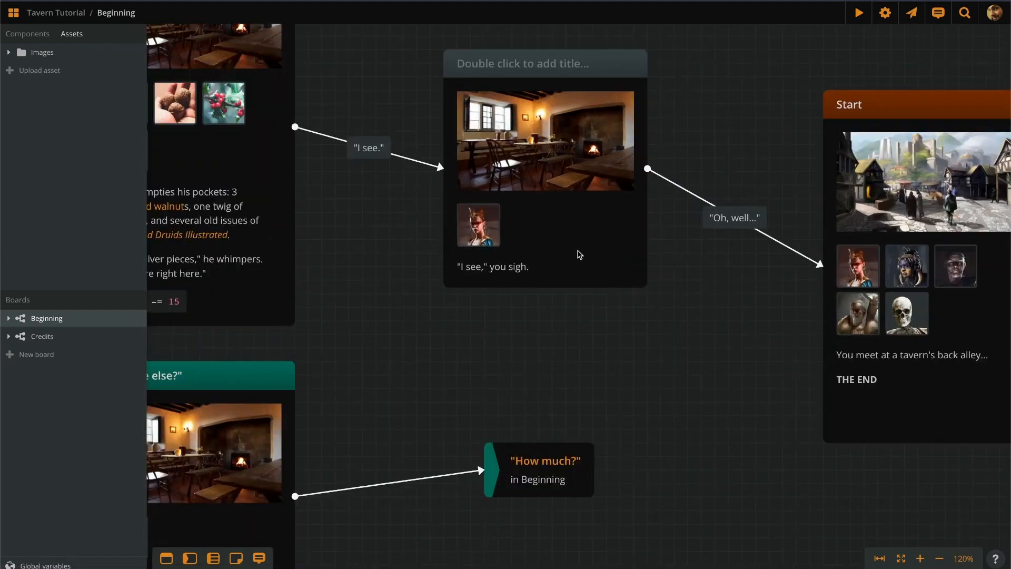
scroll(580, 255, "up", 2)
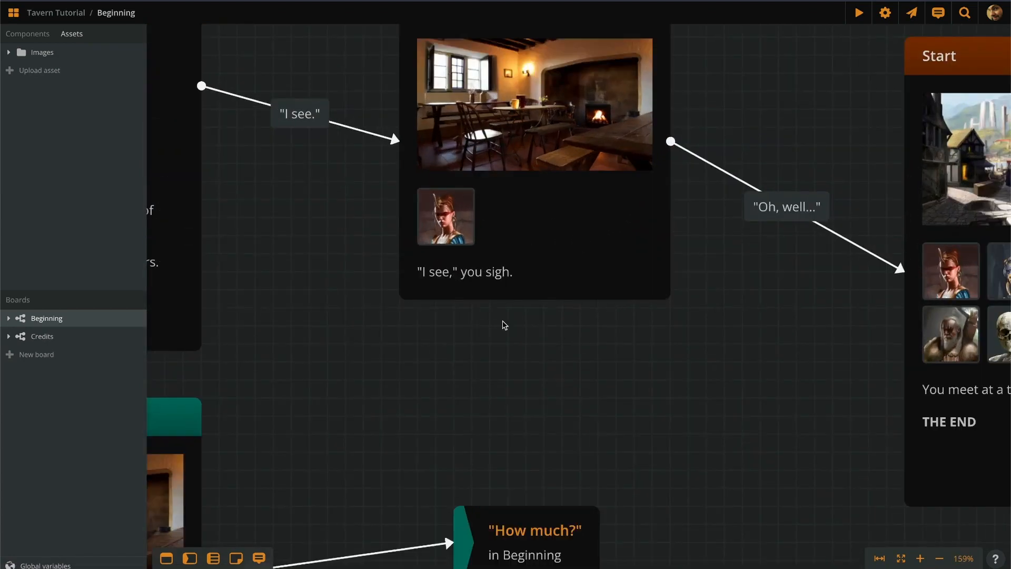
left_click(523, 288)
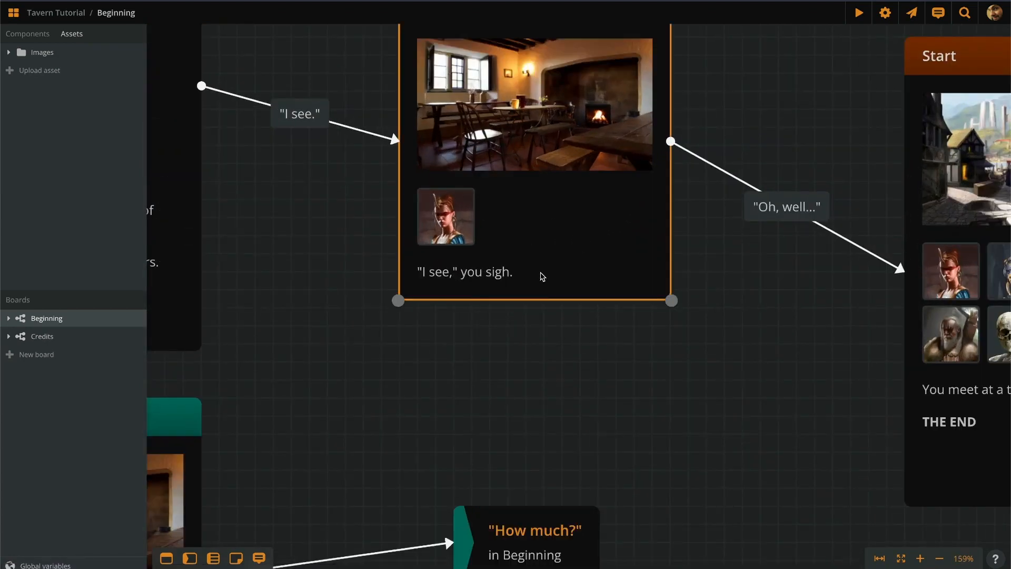
left_click(541, 272)
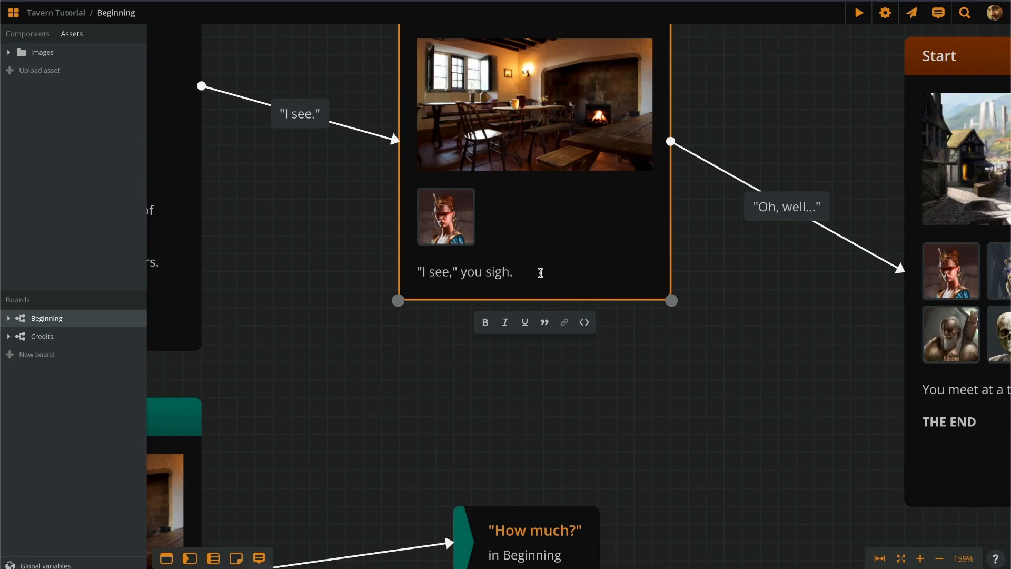
key("Return")
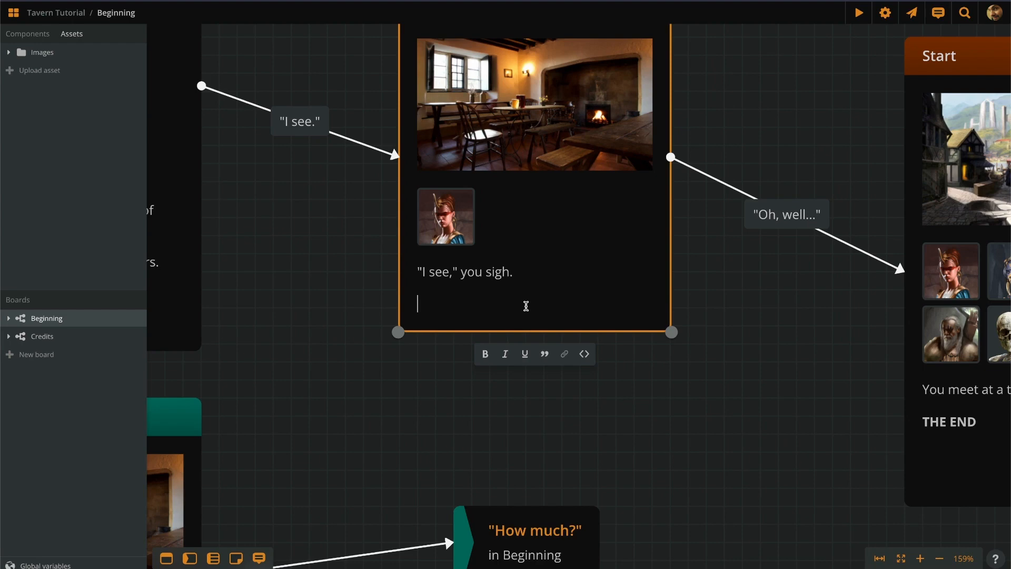
key("Return")
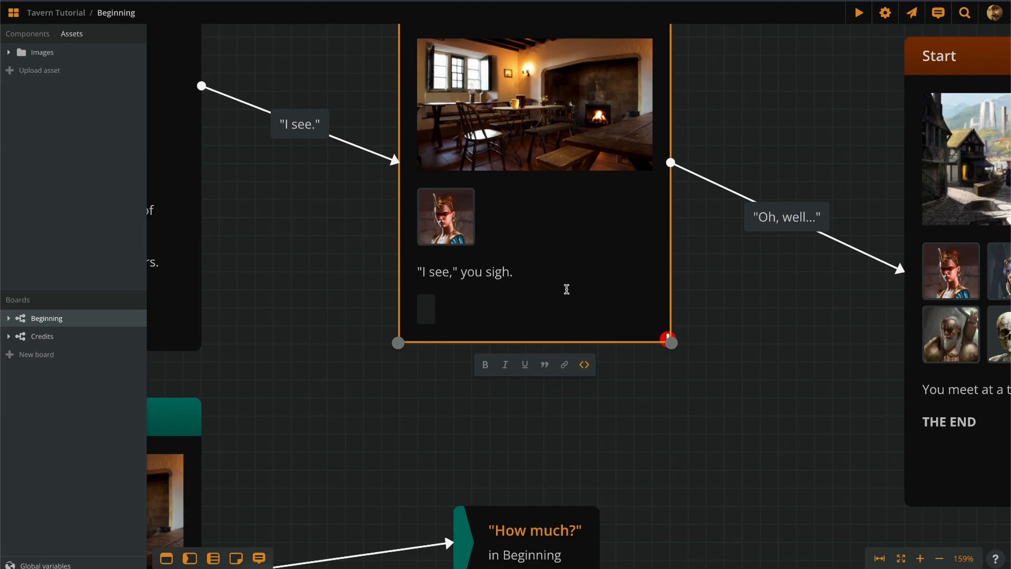
Title the untitled element reached by "Ask Solon Blasphemius" as "Asking Necromancer".
scroll(566, 289, "down", 10)
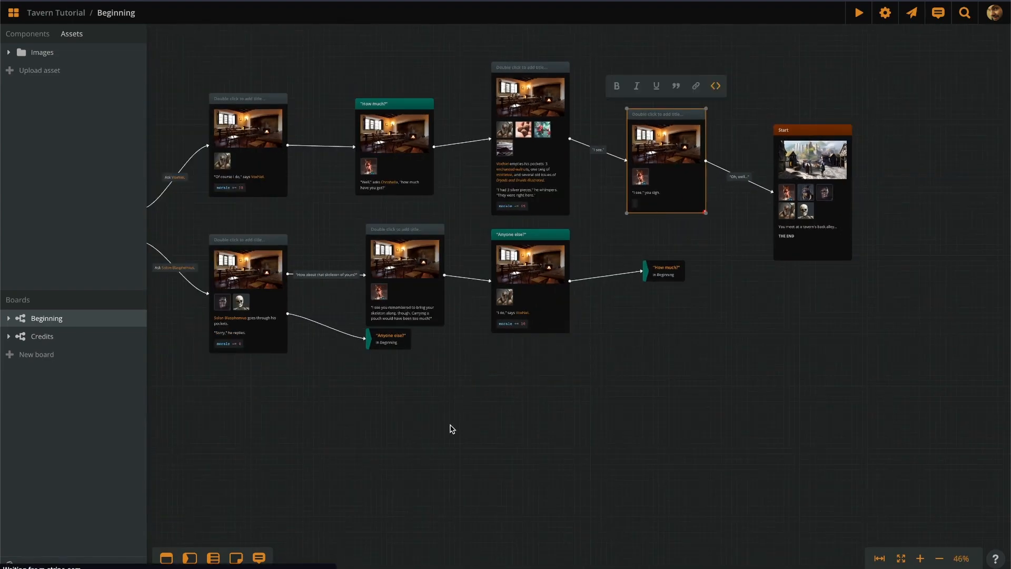
scroll(452, 428, "up", 6)
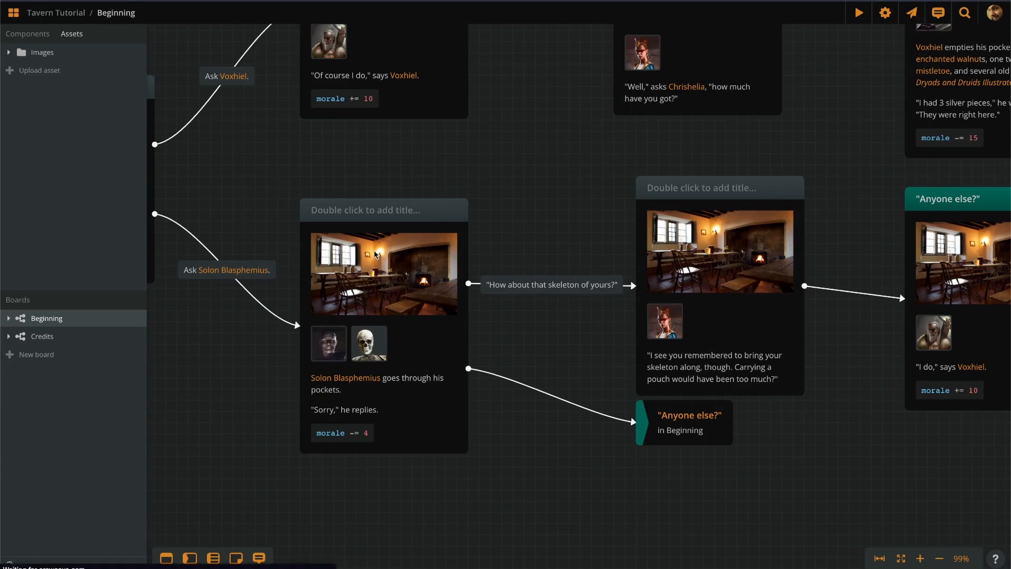
left_click_drag(237, 254, 309, 267)
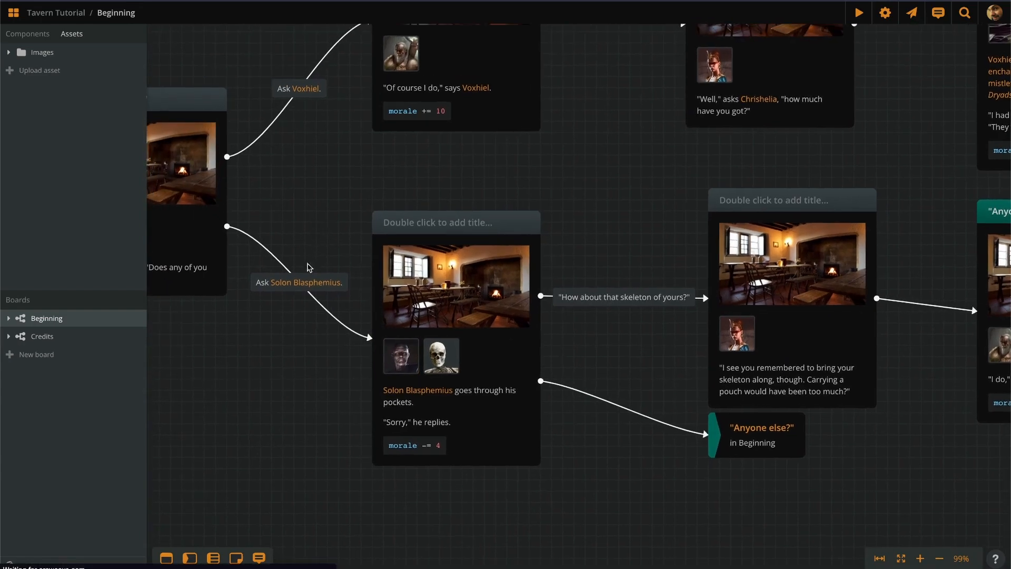
scroll(348, 271, "up", 4)
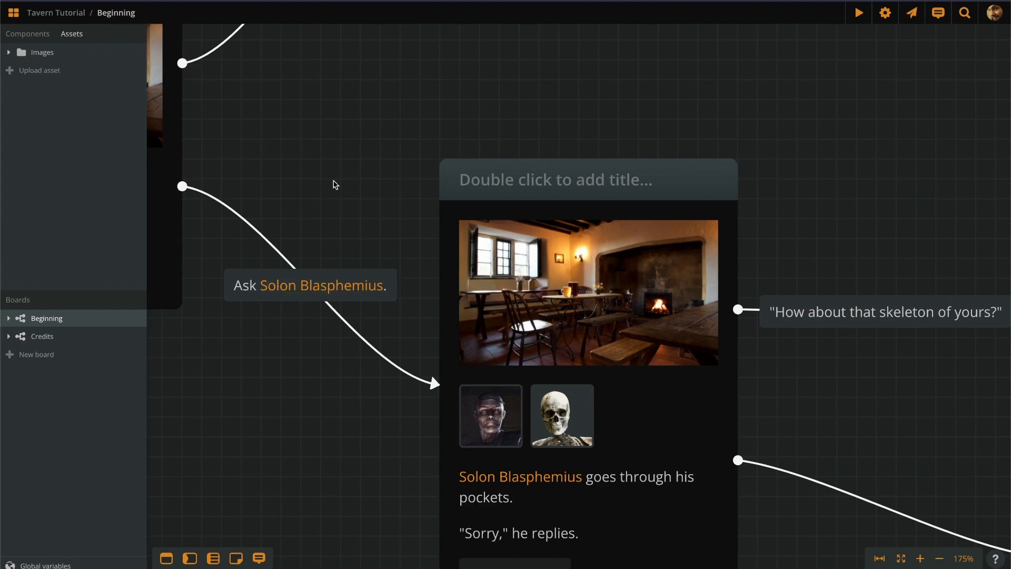
left_click_drag(334, 185, 289, 119)
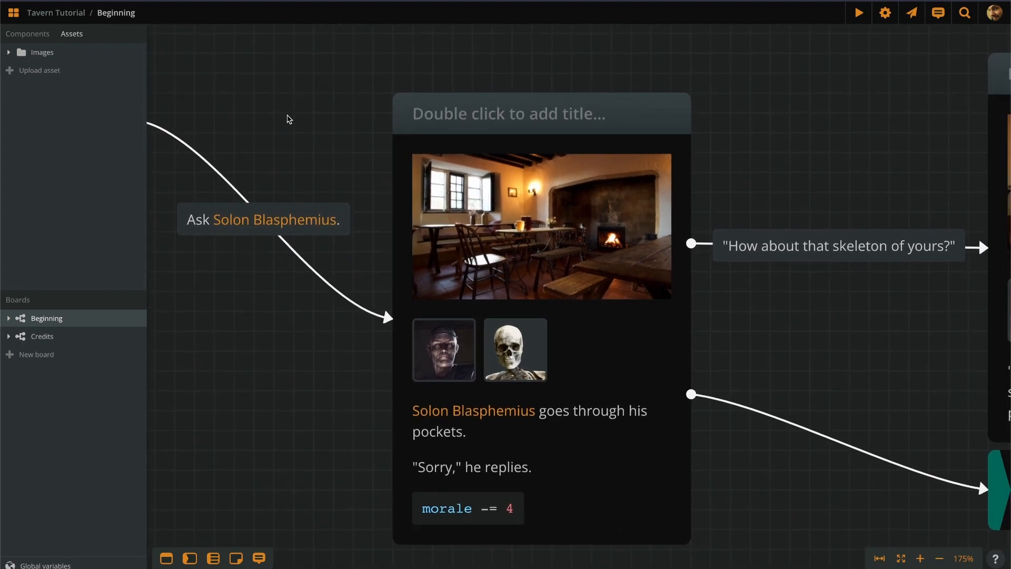
double_click(504, 114)
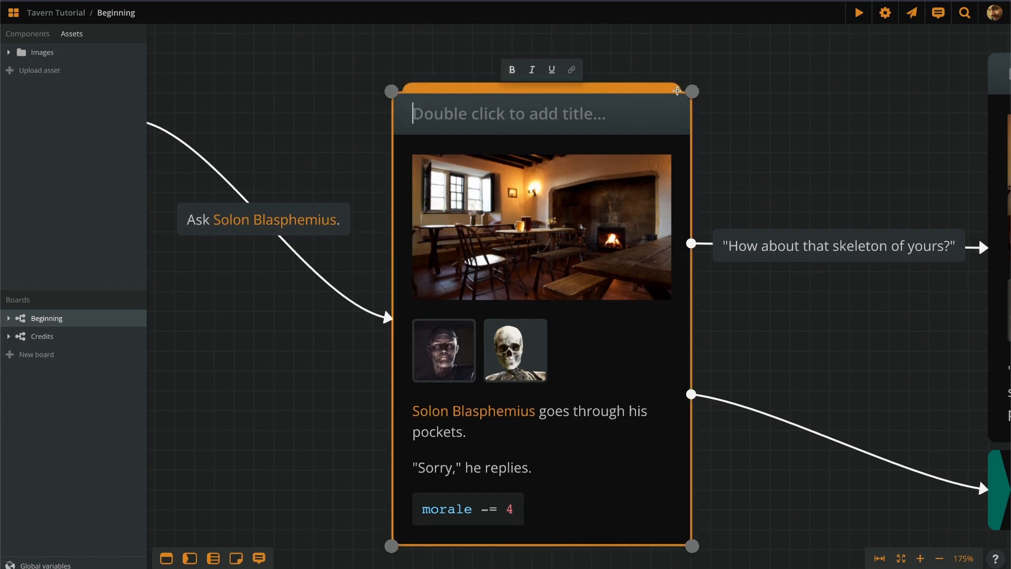
type("Ascki")
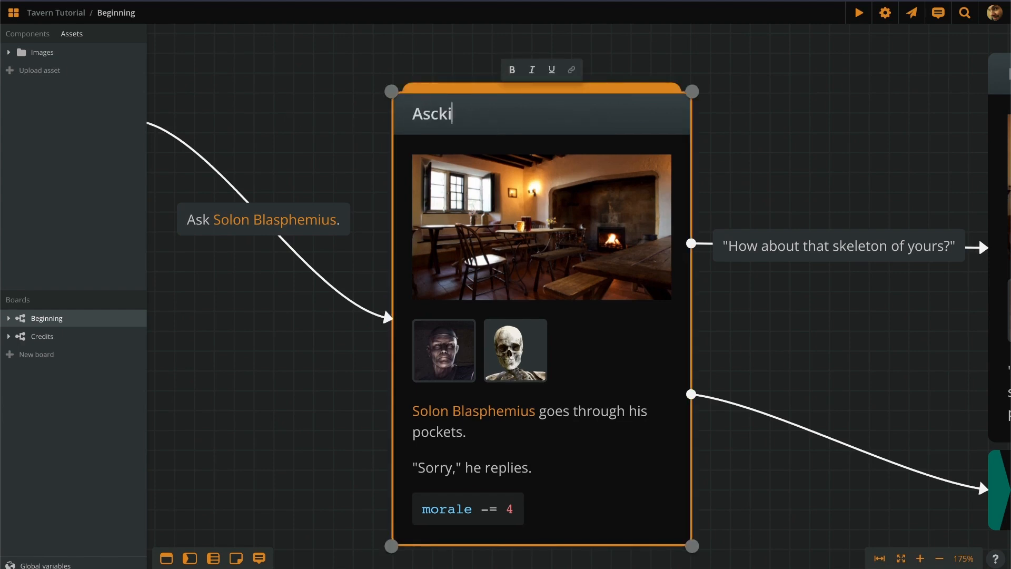
key("BackSpace")
key("BackSpace")
key("BackSpace")
type("king Necromancer")
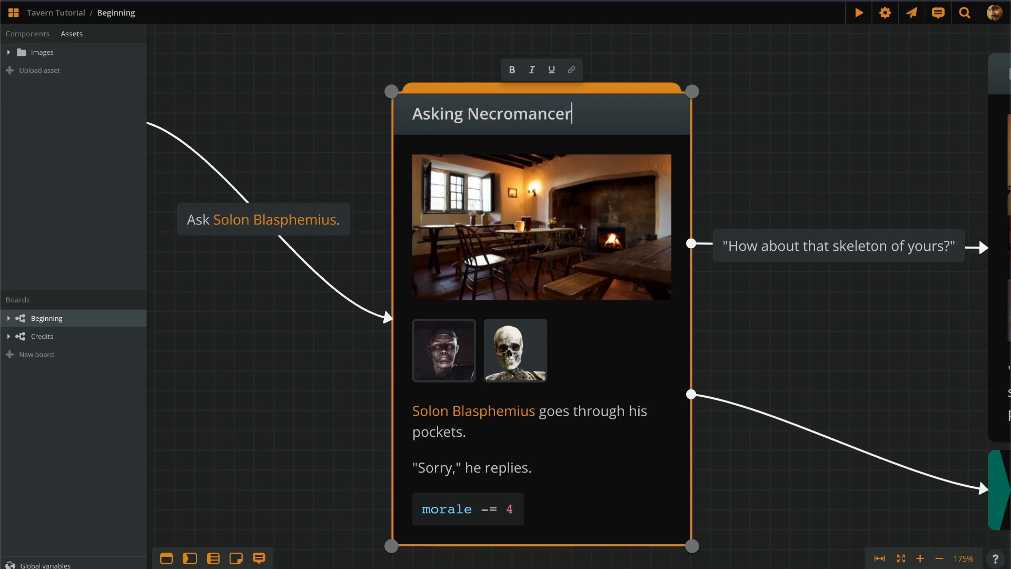
key("Return")
left_click(792, 106)
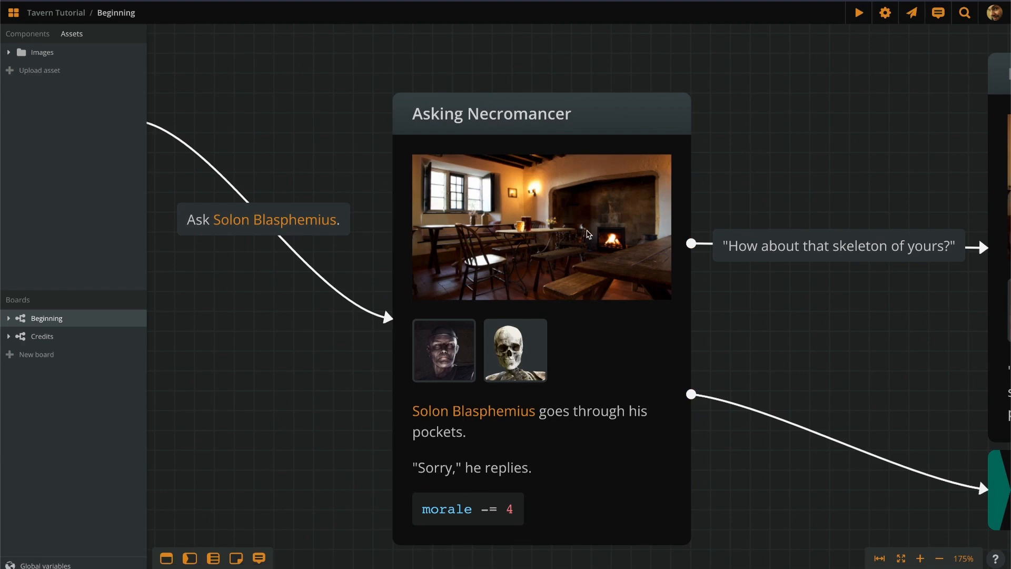
Enter the condition if visits(asking_necromancer) in the "I see" element's empty code block, mentioning the Asking Necromancer element.
scroll(361, 289, "down", 6)
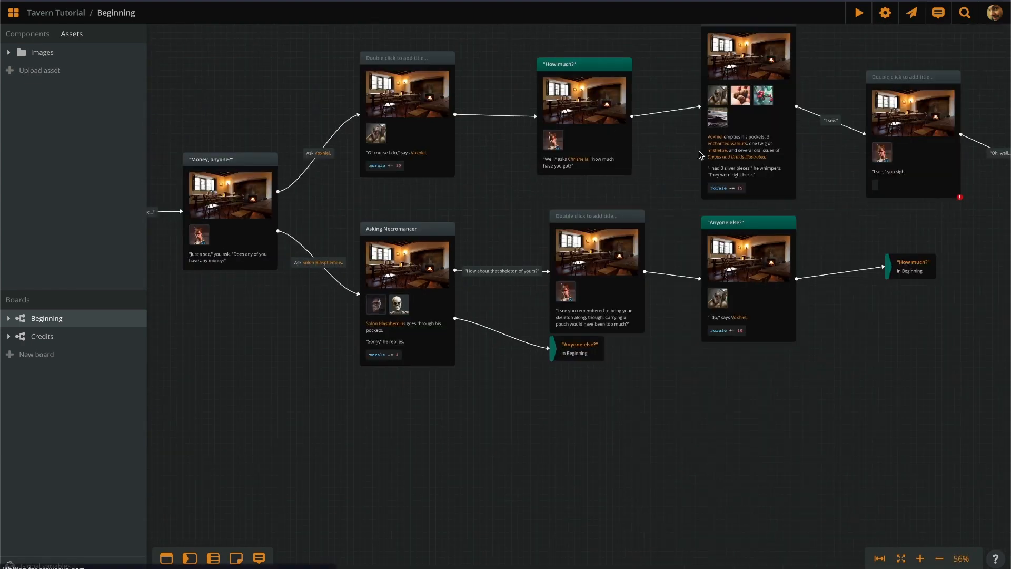
scroll(722, 221, "up", 3)
scroll(729, 223, "up", 10)
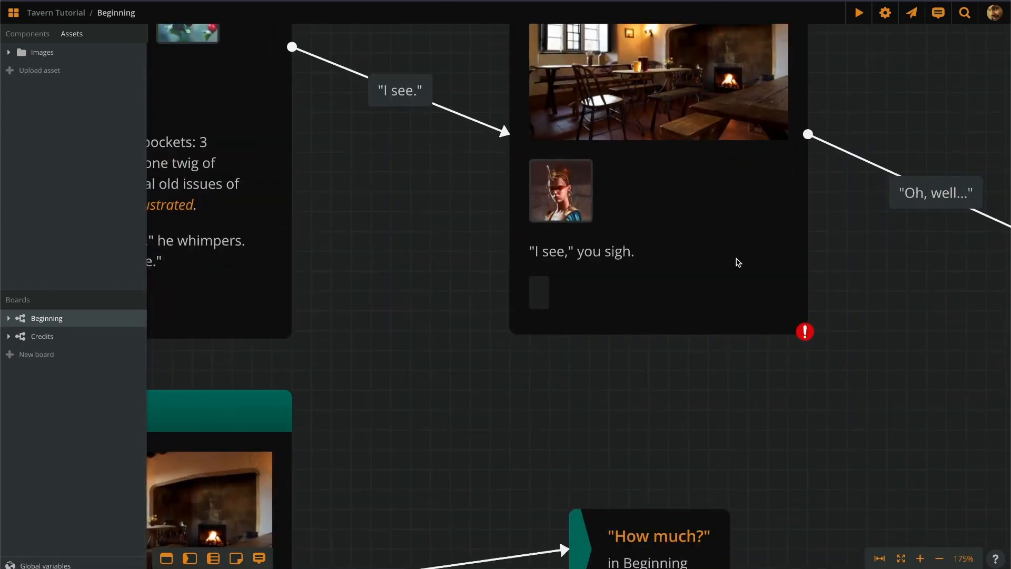
left_click(389, 332)
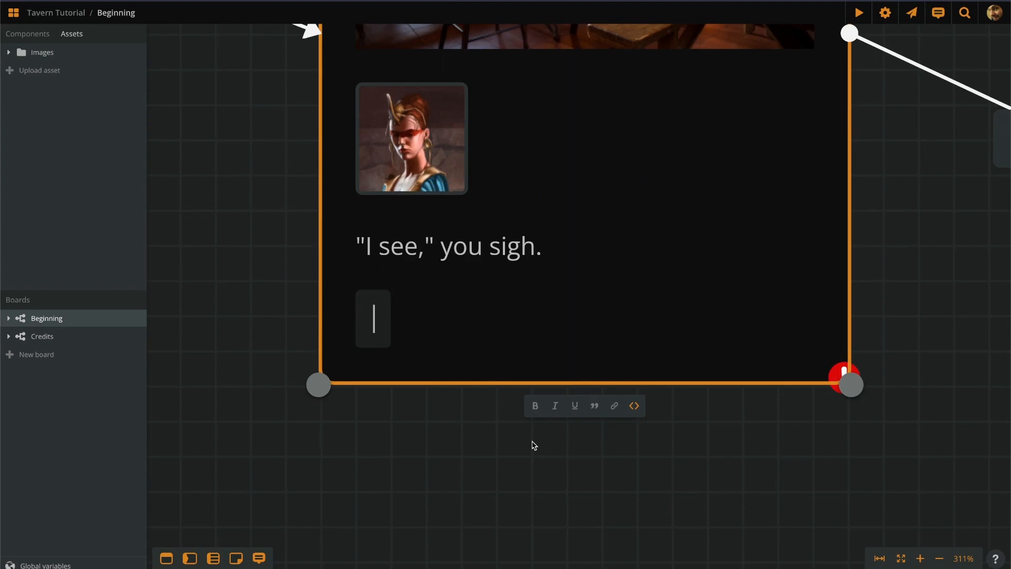
type("if visits(")
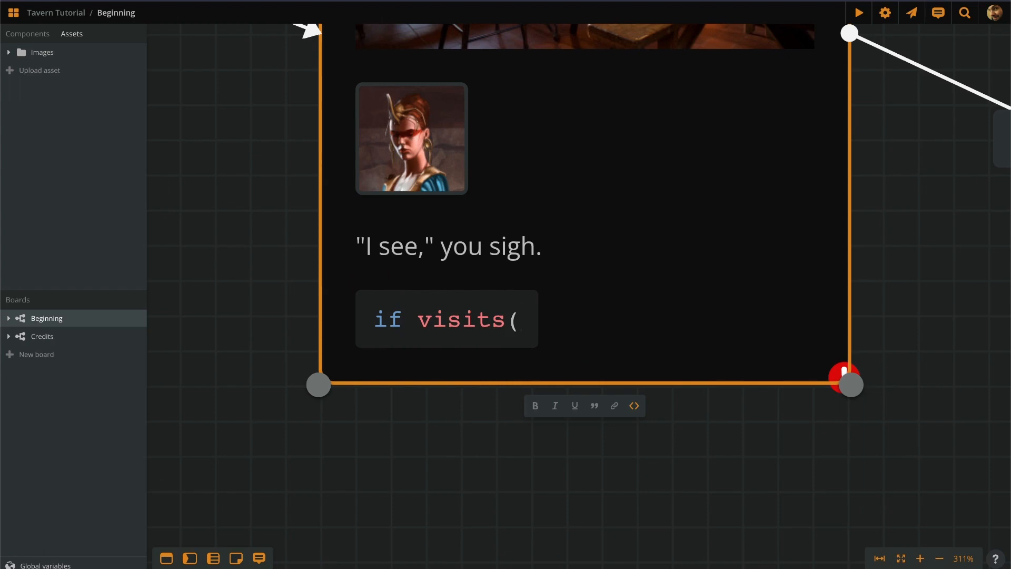
type("@")
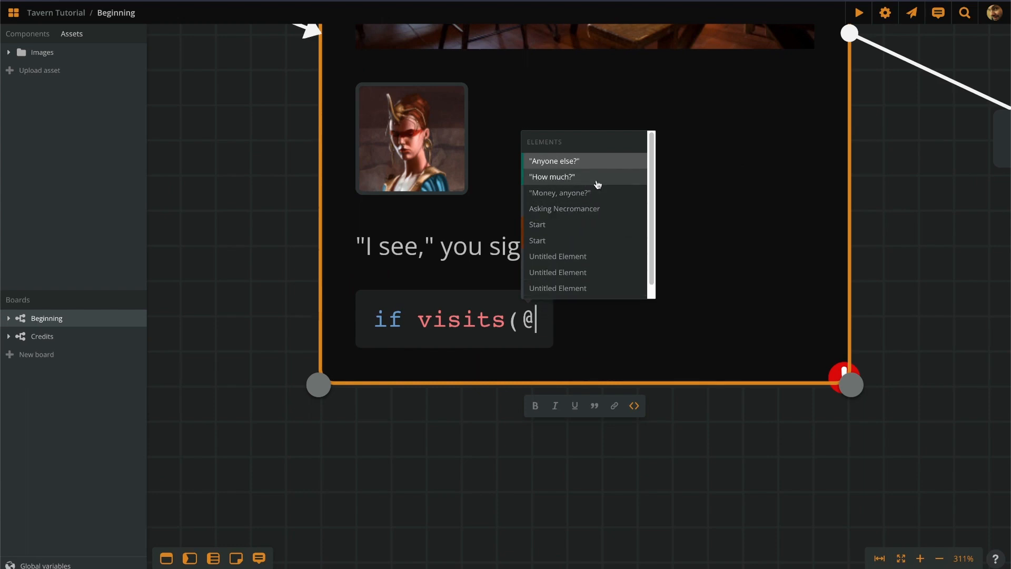
type("ask")
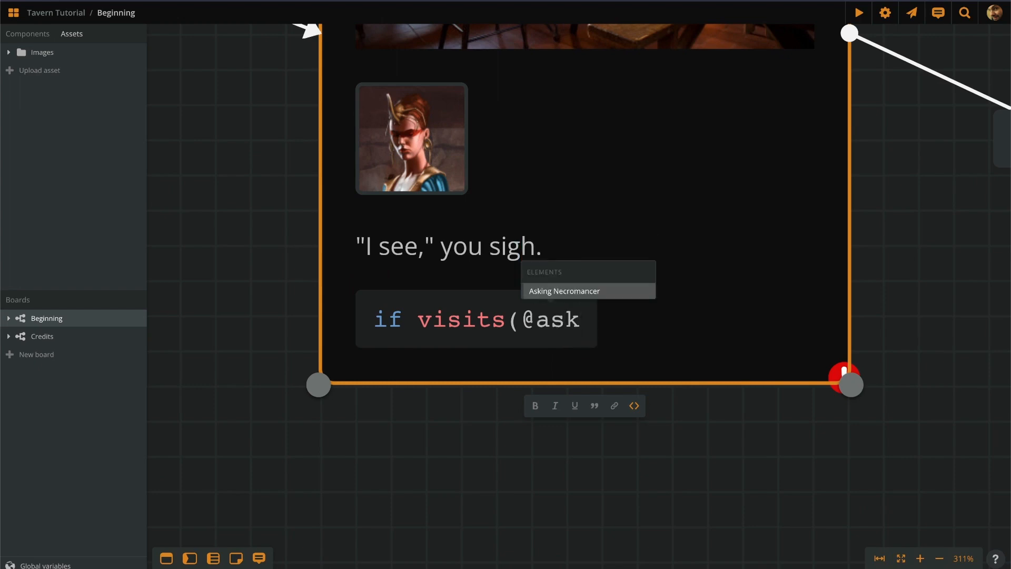
left_click(570, 291)
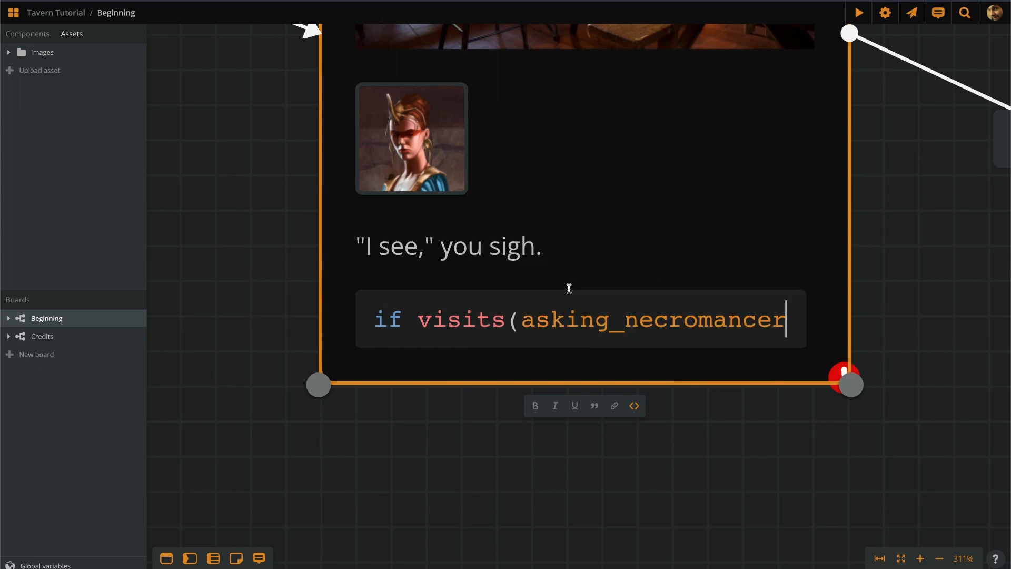
type(")")
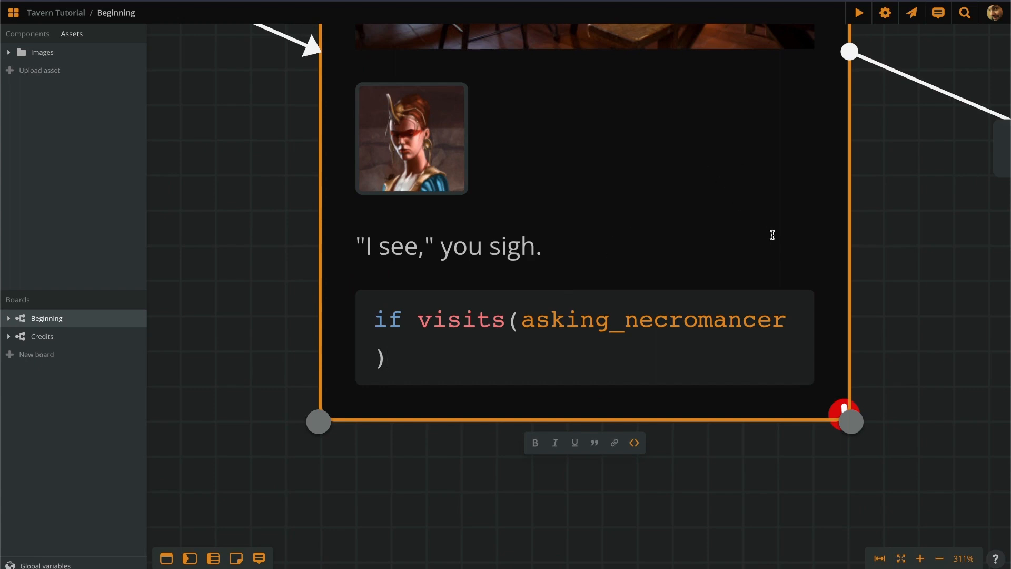
Widen the "I see" element and complete its visits condition with "> 0".
left_click_drag(848, 229, 945, 228)
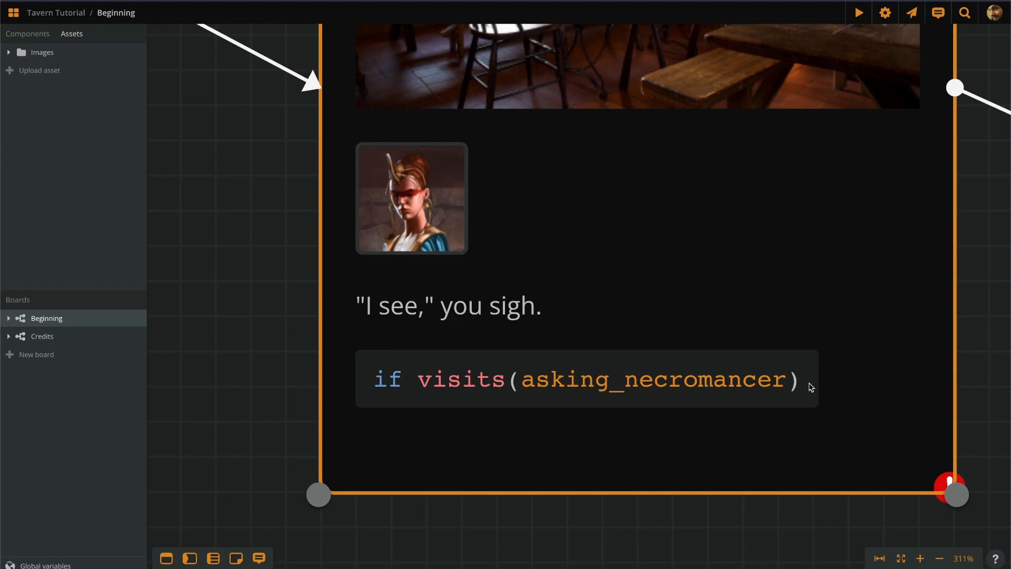
left_click(811, 387)
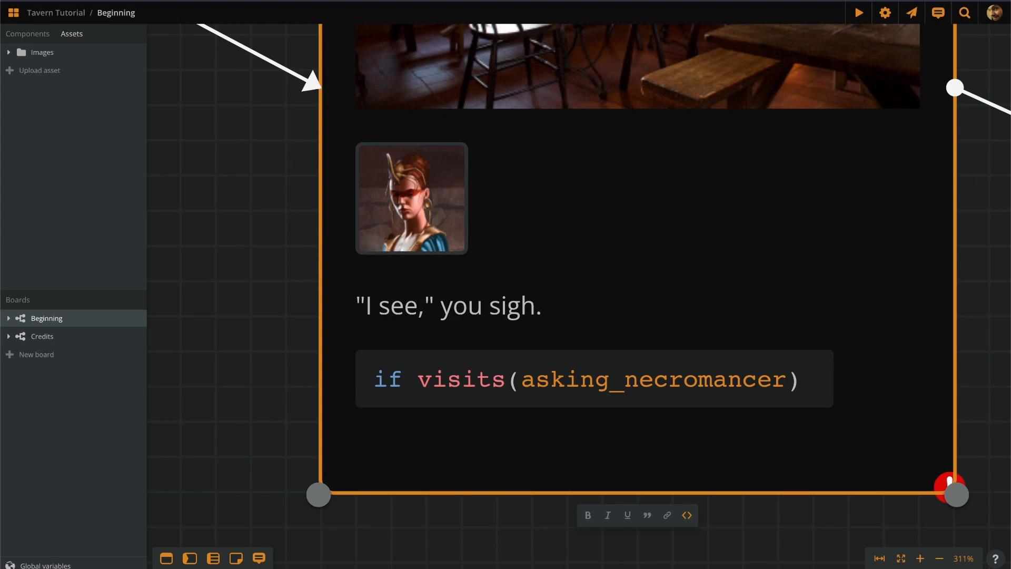
type("> 0")
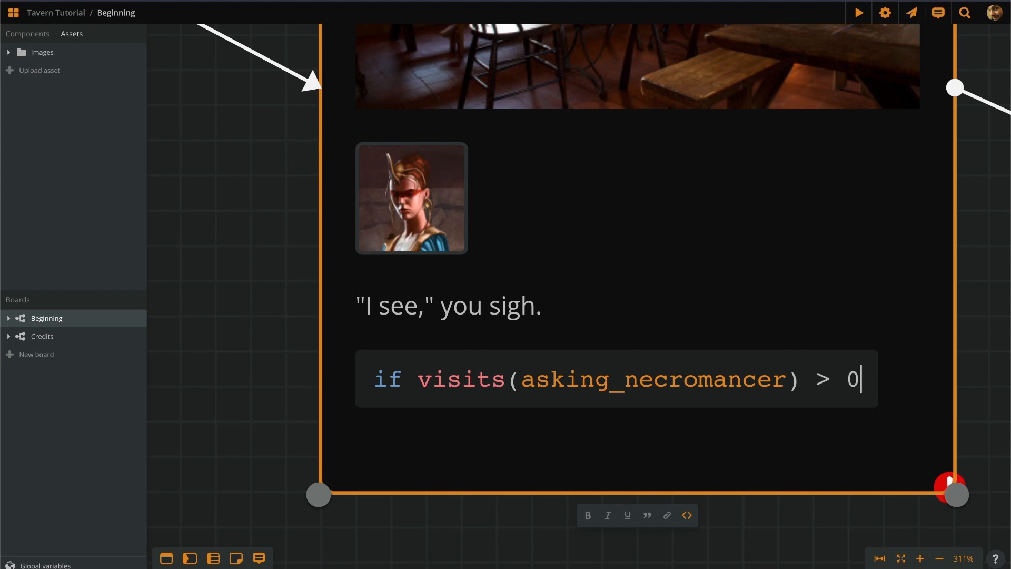
Add the indented text "At least, I had something in my pockets," says the druid. below the visits condition, with "something" in italics.
key("Return")
key("Return")
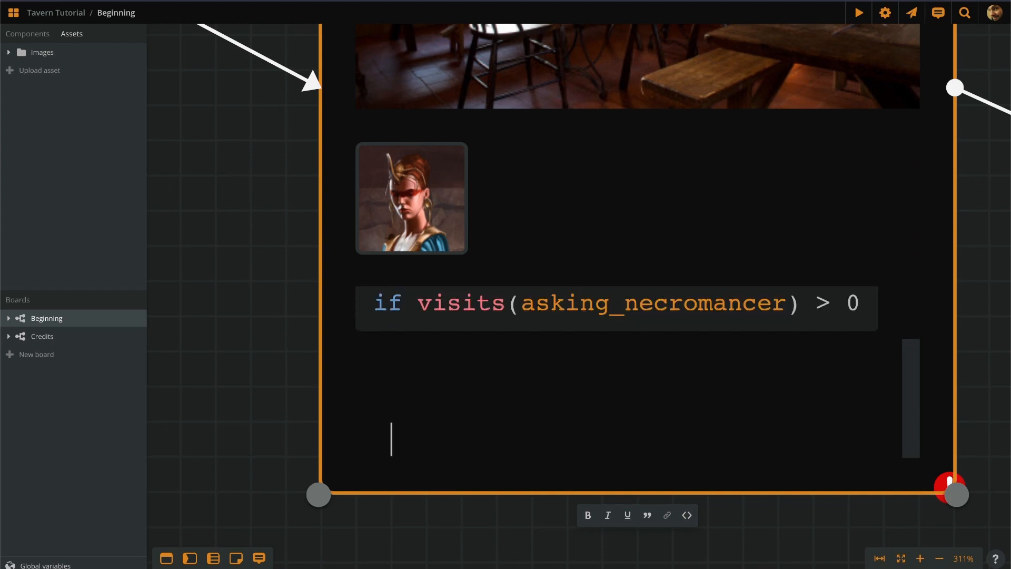
type("\"At I")
type("east, I")
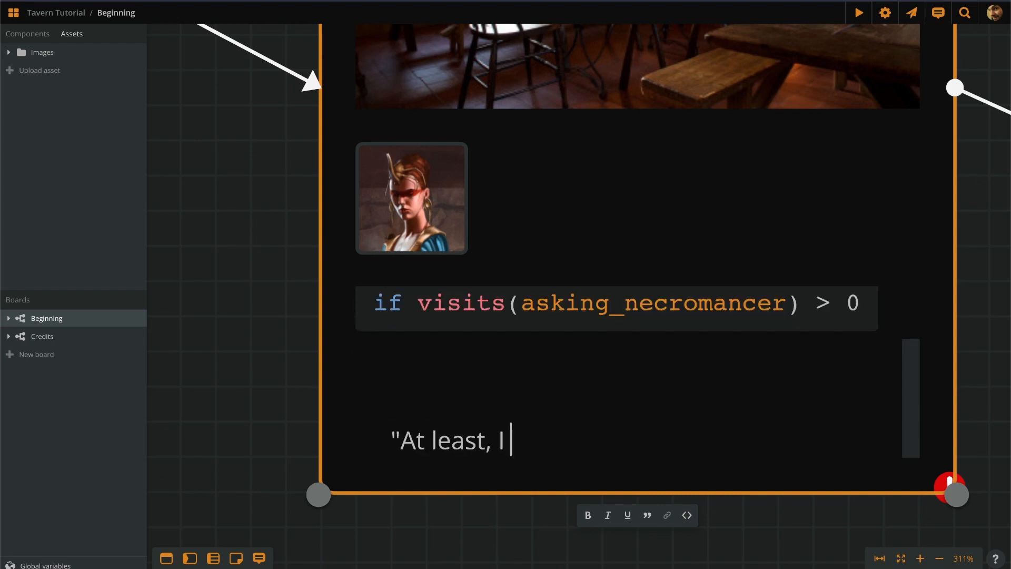
type(" had _someth")
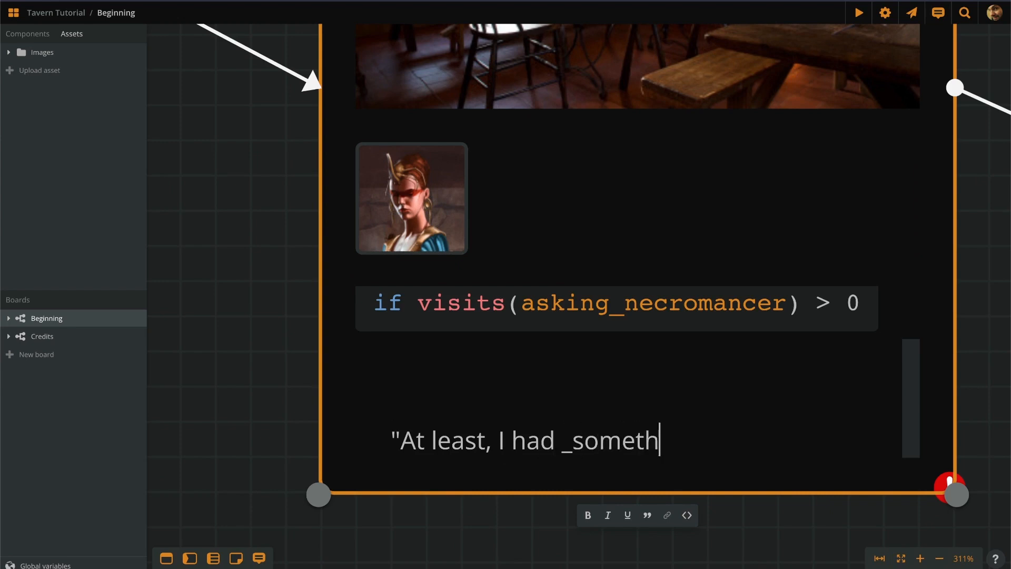
type("ing_ in m")
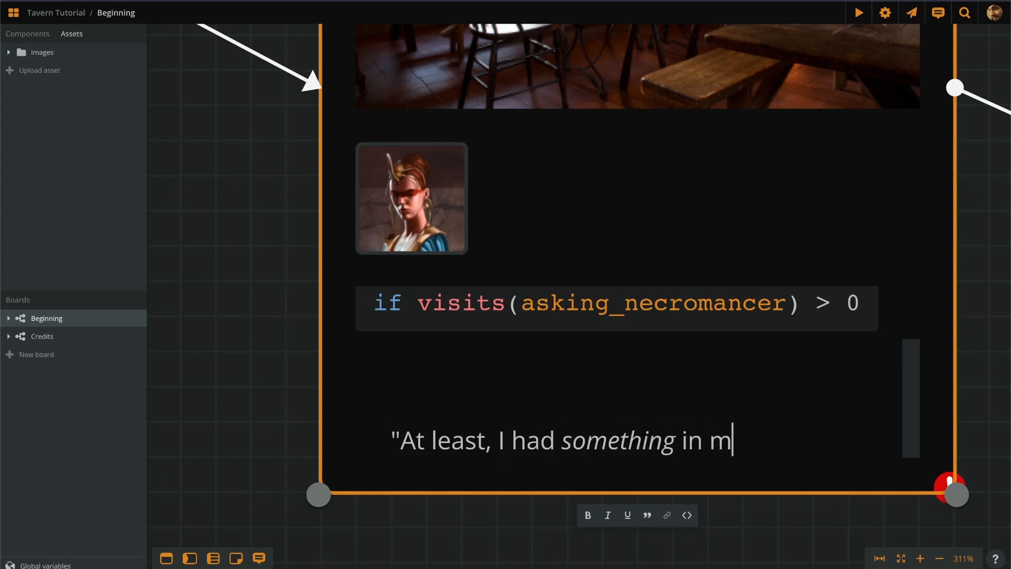
type("y pockets.")
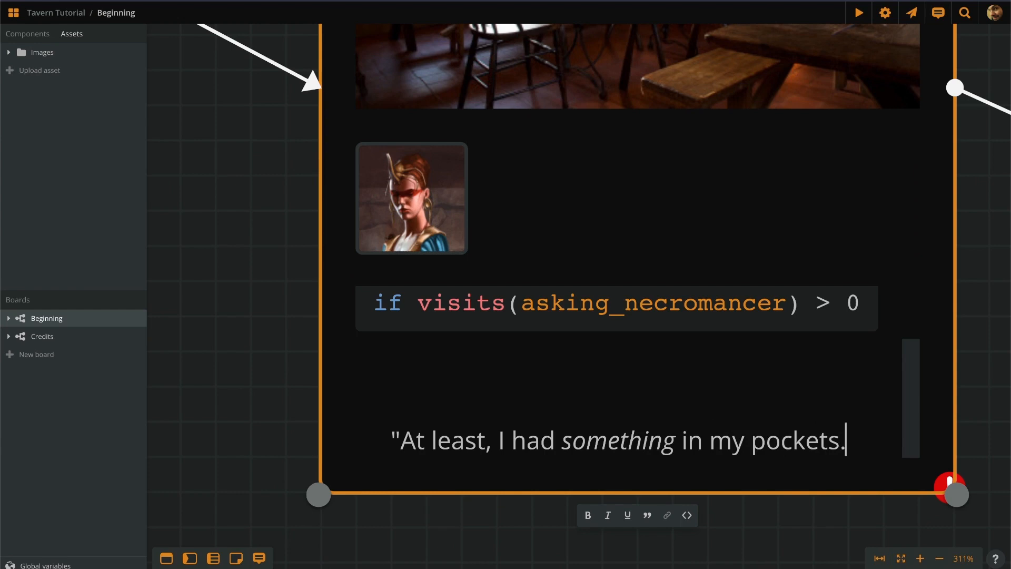
key("BackSpace")
type(",\" says the ")
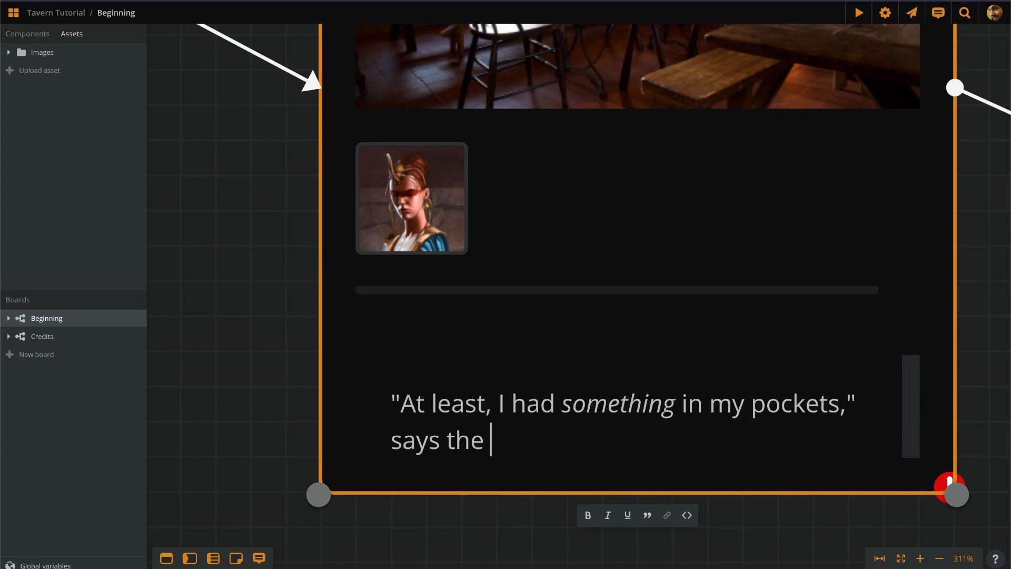
type("druid.")
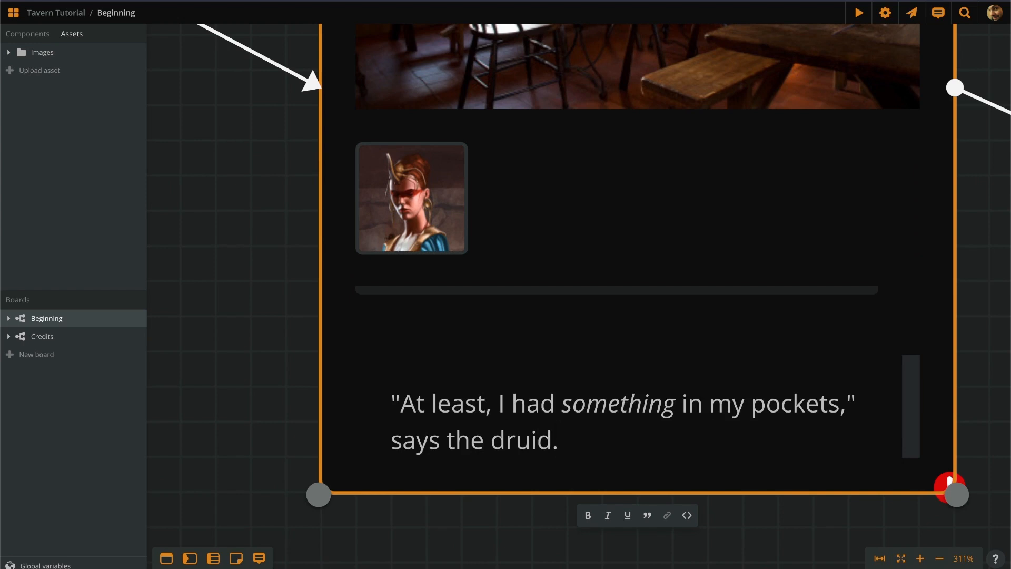
Close the conditional text with an endif code block below the druid's line and finish editing the element.
key("Return")
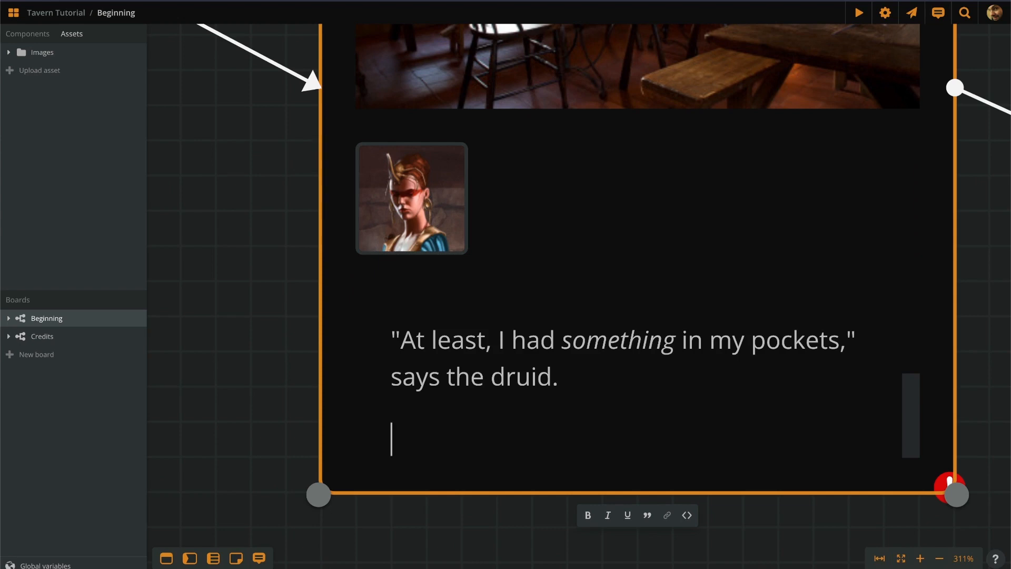
type("```")
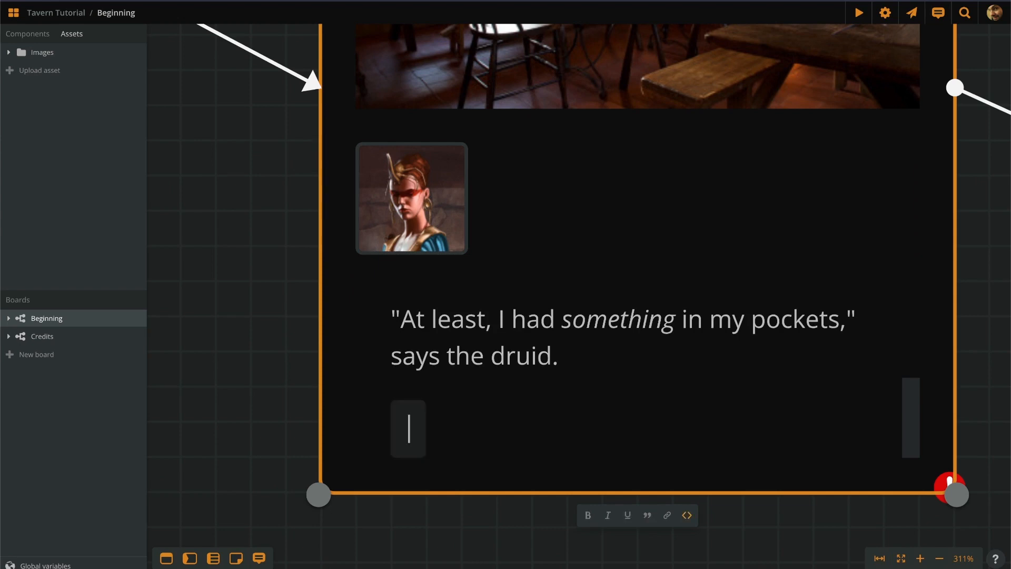
type("endif")
scroll(458, 345, "down", 5)
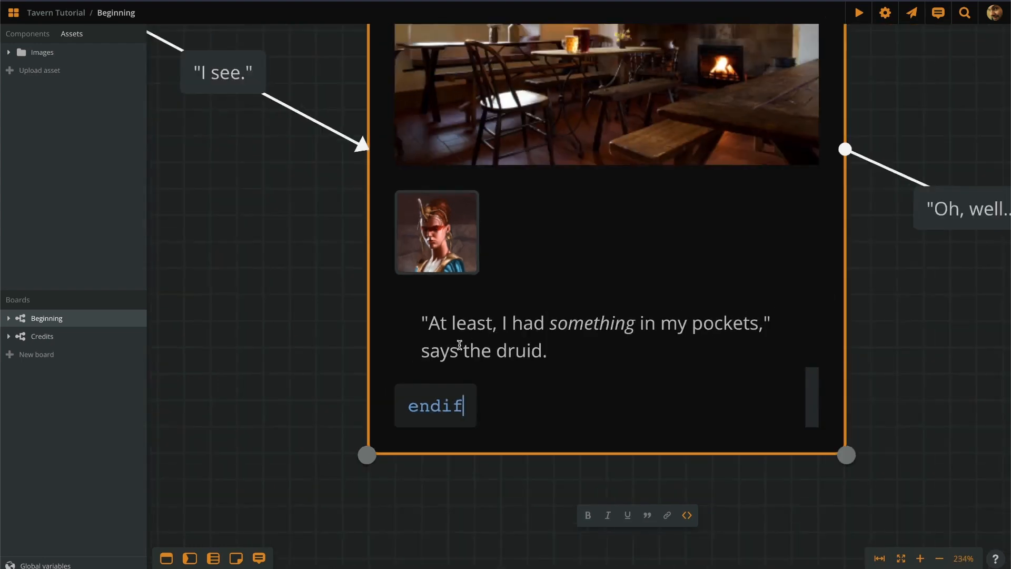
scroll(516, 375, "down", 1)
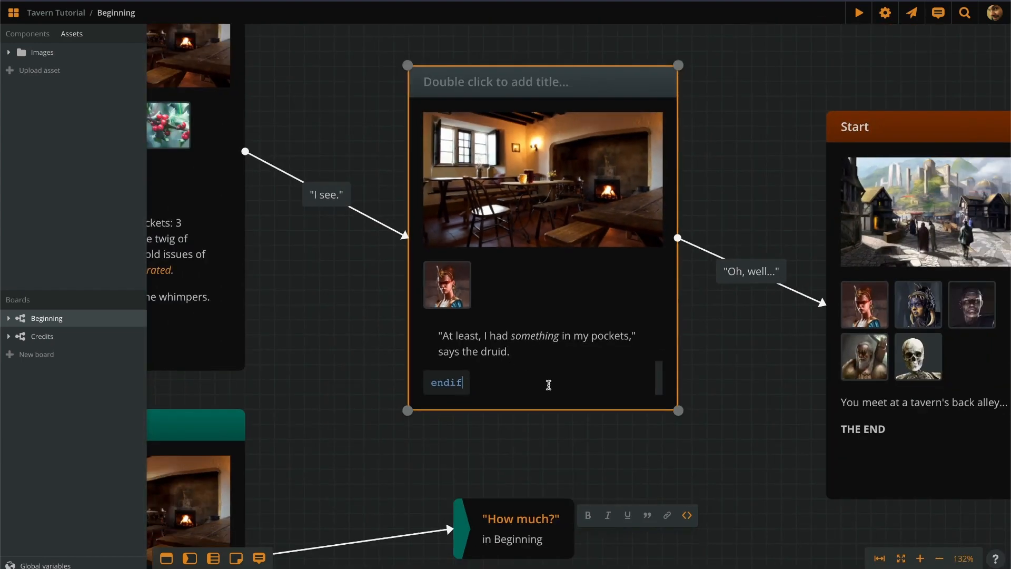
left_click(575, 401)
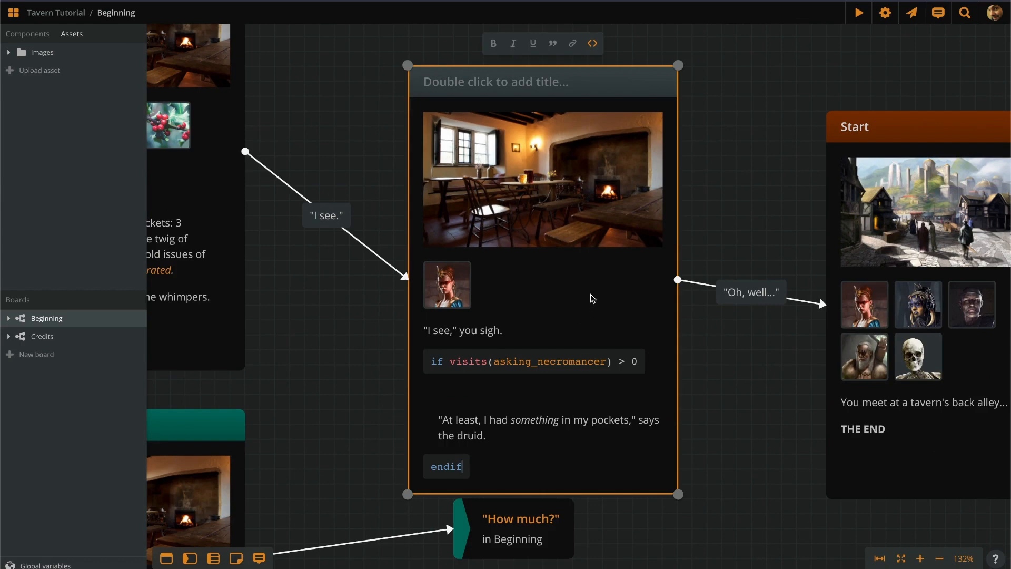
left_click(695, 227)
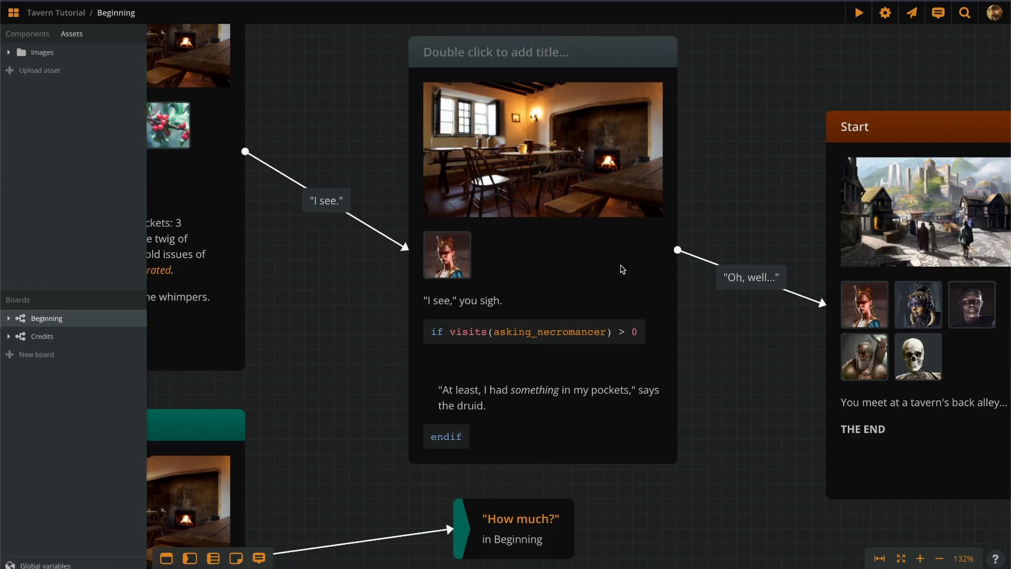
Move the Start element farther right to make room between it and the "I see" element.
scroll(596, 345, "up", 3)
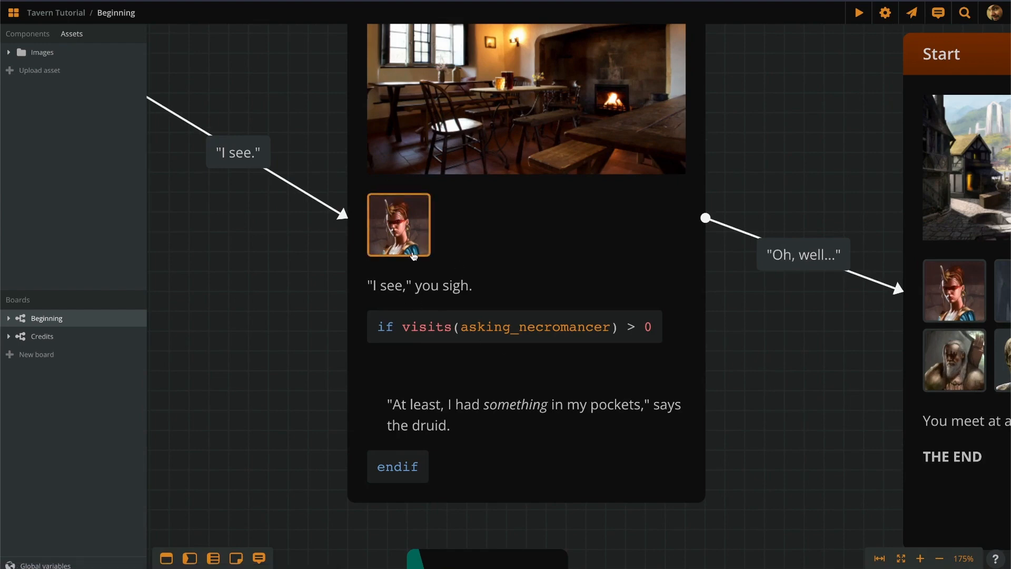
mouse_move(414, 256)
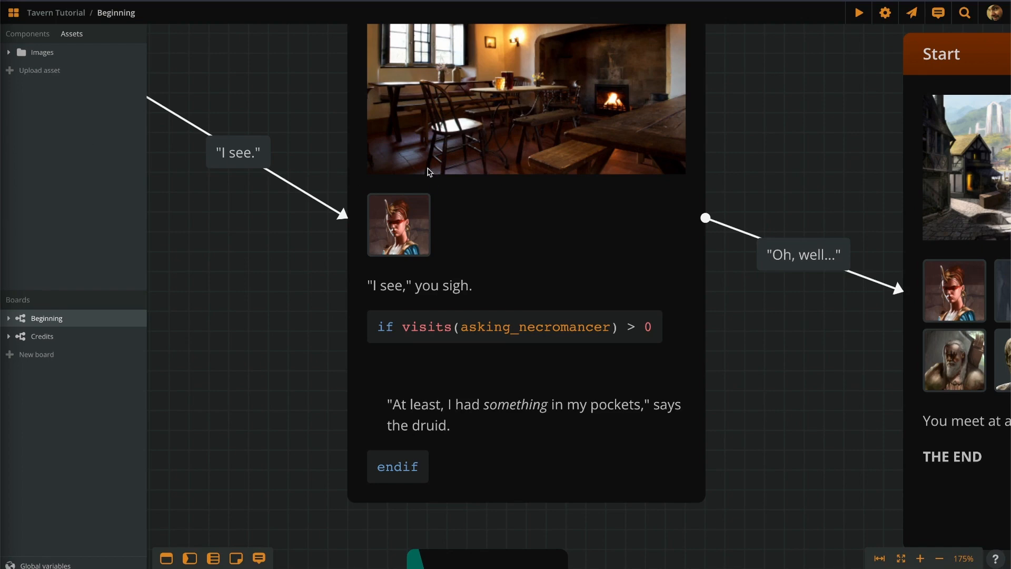
scroll(269, 304, "down", 1)
scroll(270, 305, "down", 7)
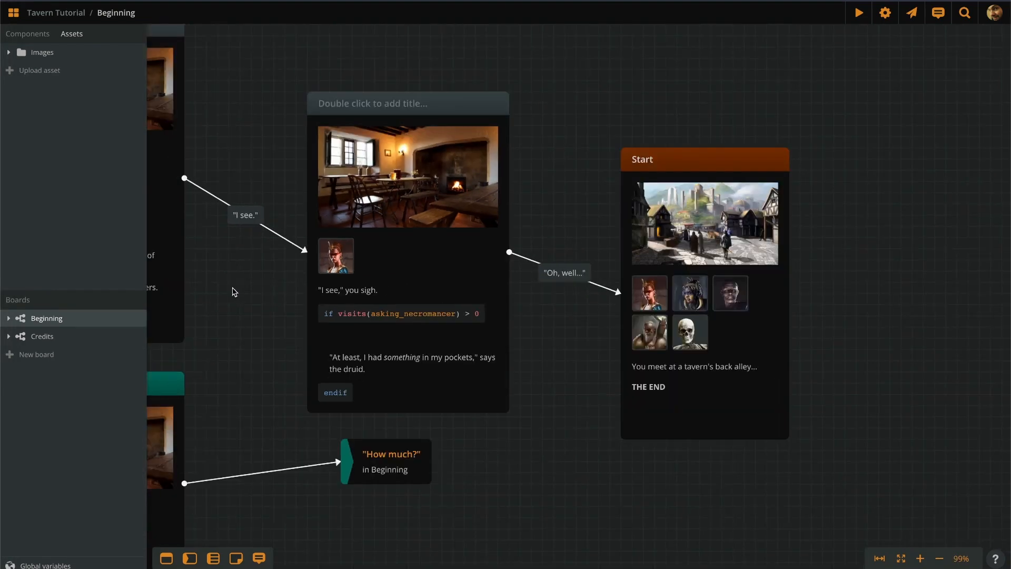
left_click_drag(597, 226, 765, 155)
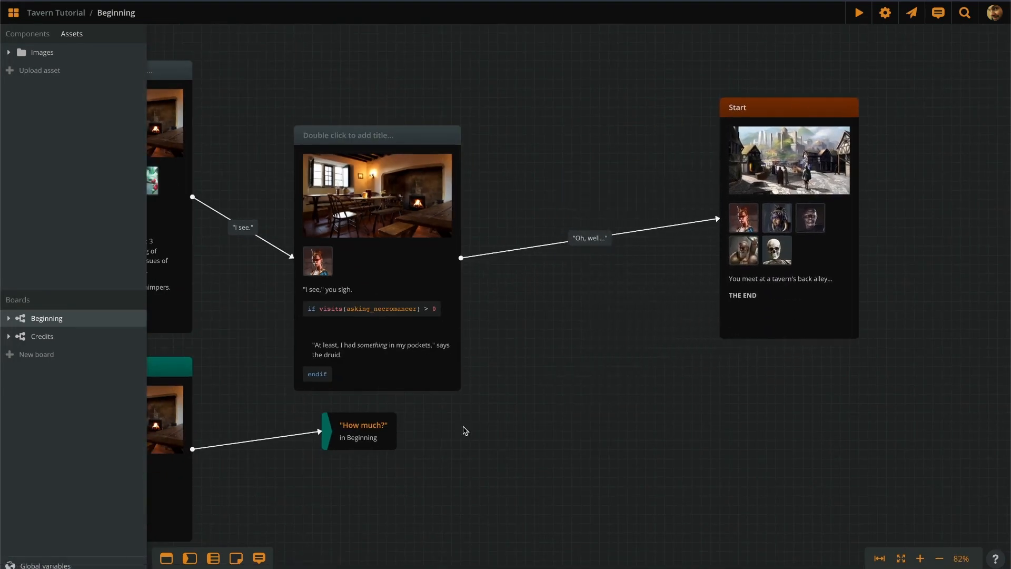
Create a branch below the "Oh, well..." connection with the condition visits(asking_necromancer) > 0, mentioning the Asking Necromancer element.
right_click(556, 341)
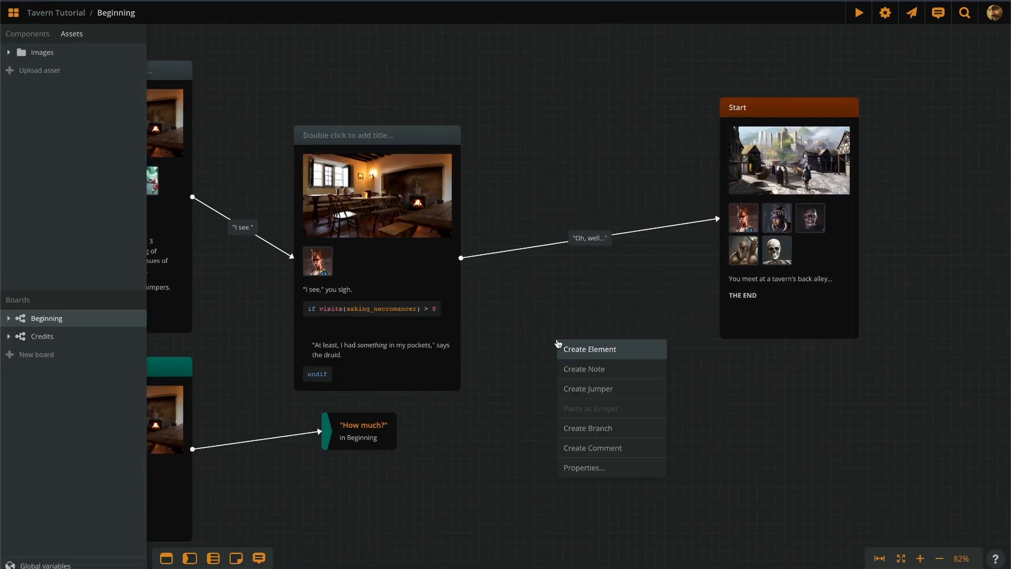
left_click(594, 428)
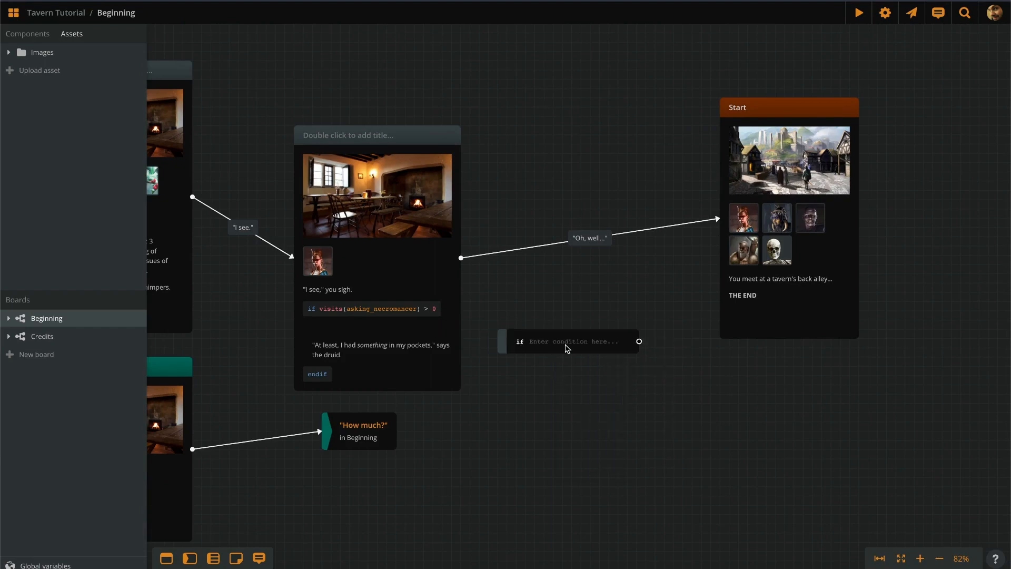
scroll(563, 345, "up", 4)
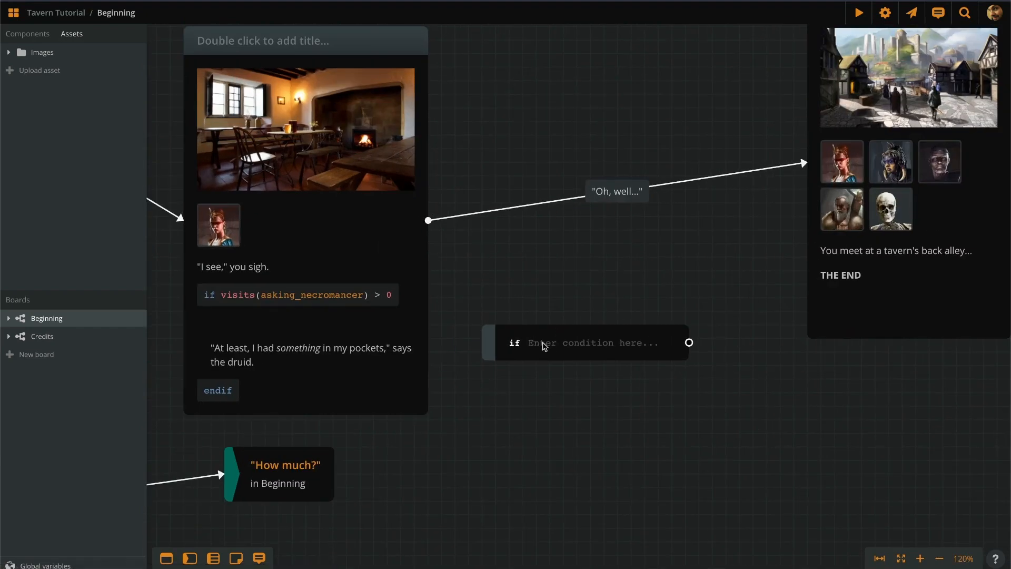
left_click(545, 344)
type("visit")
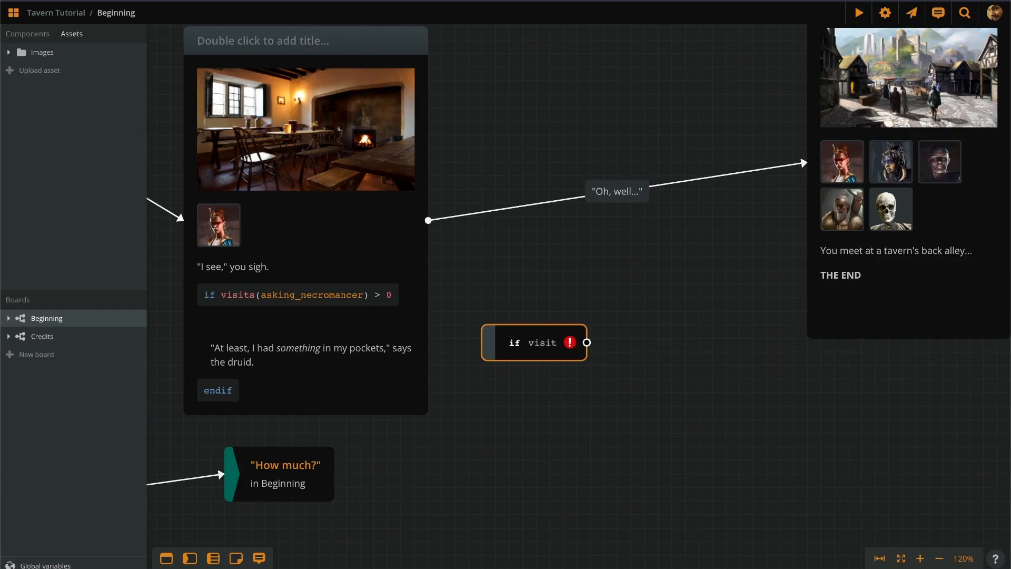
type("s(@")
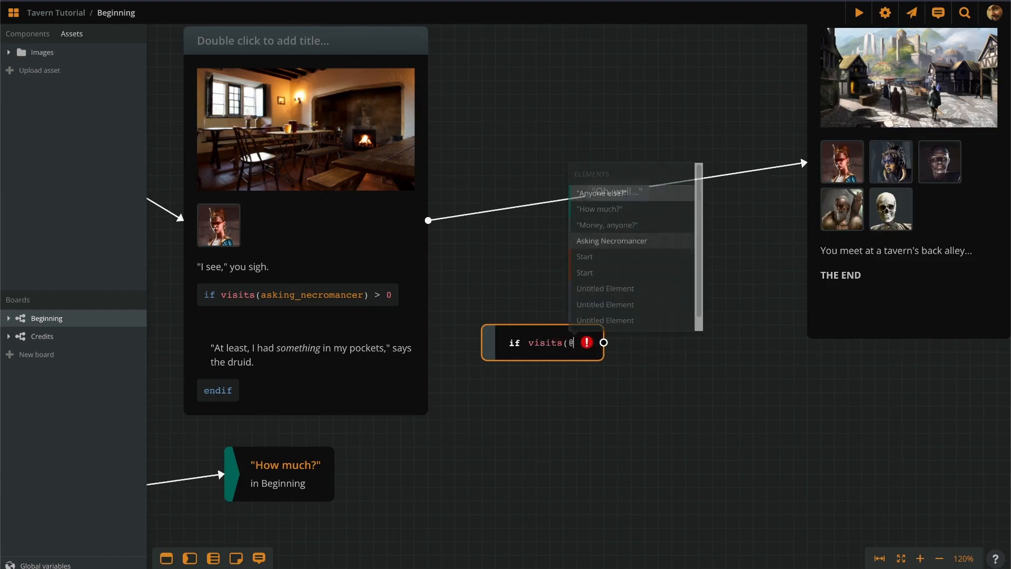
type("aski")
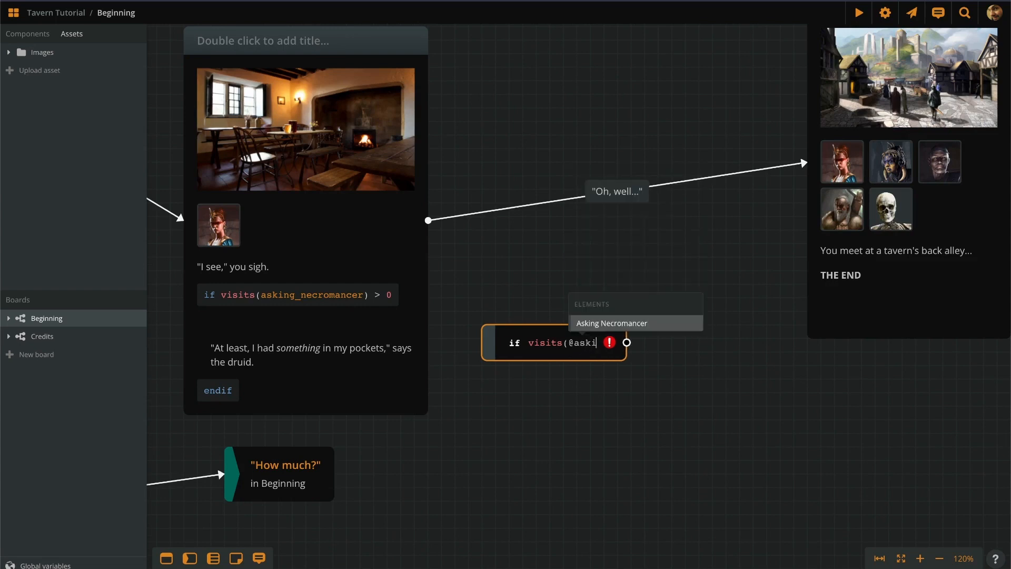
key("Return")
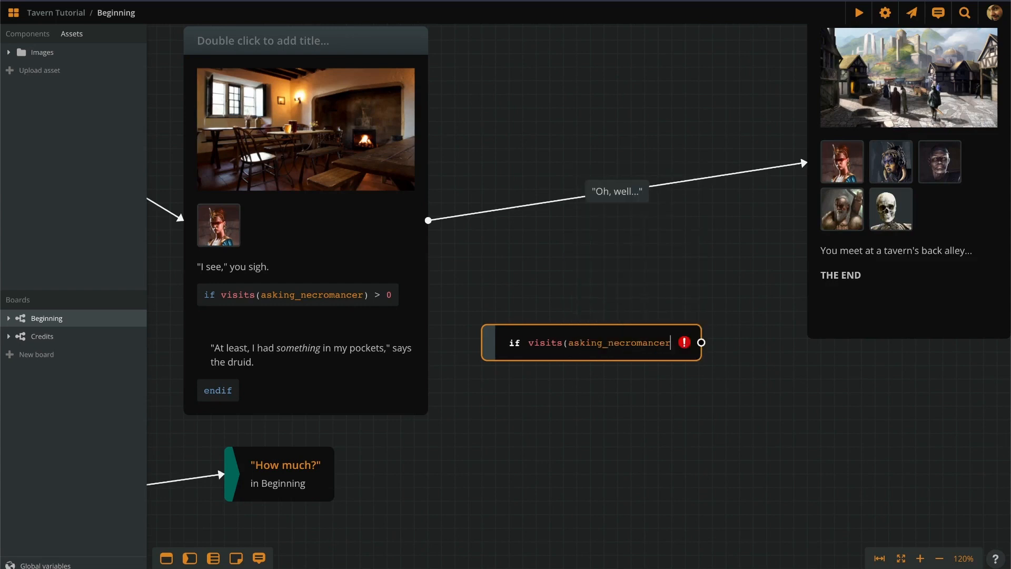
type(") ")
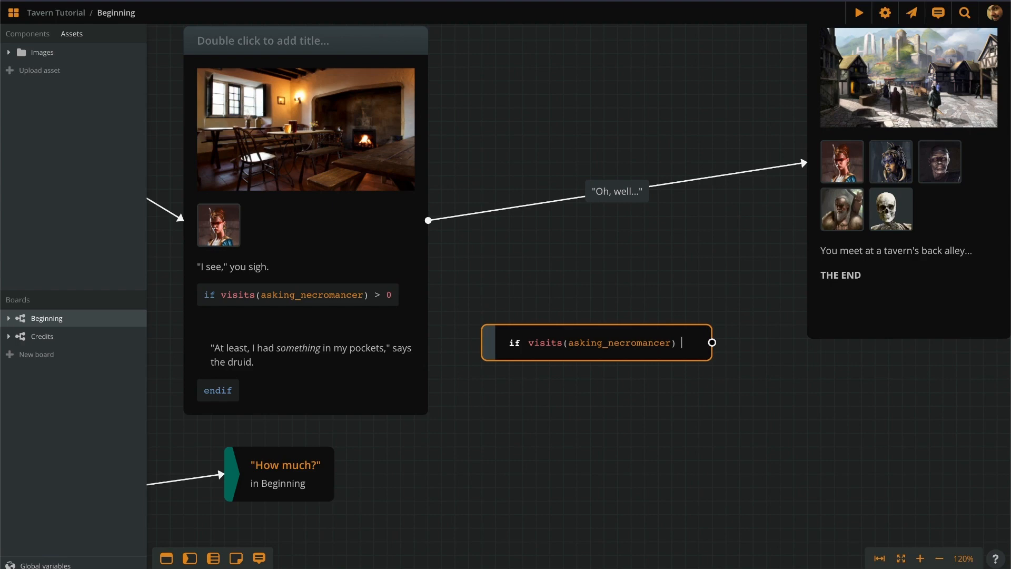
type("> 0")
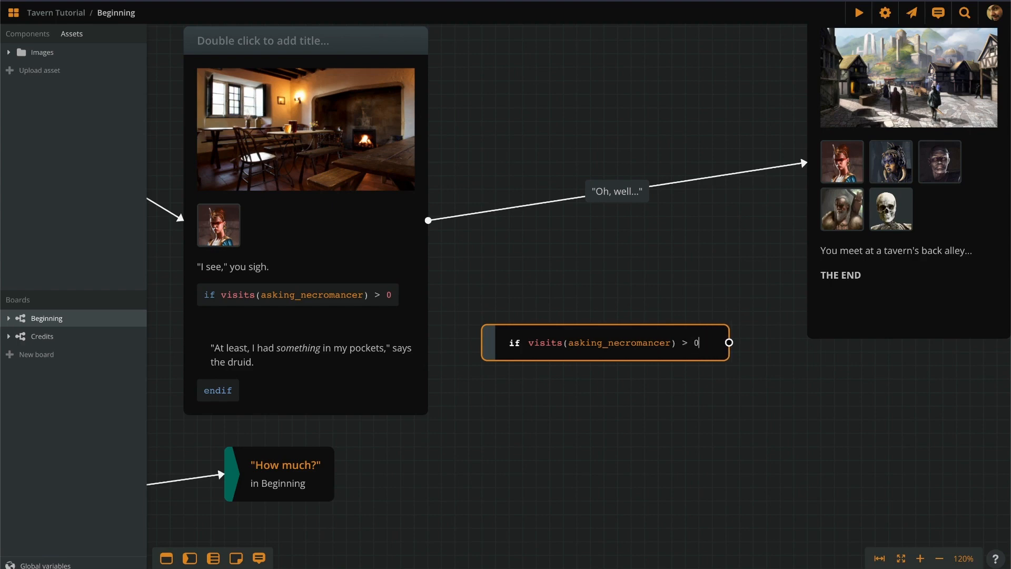
left_click(671, 424)
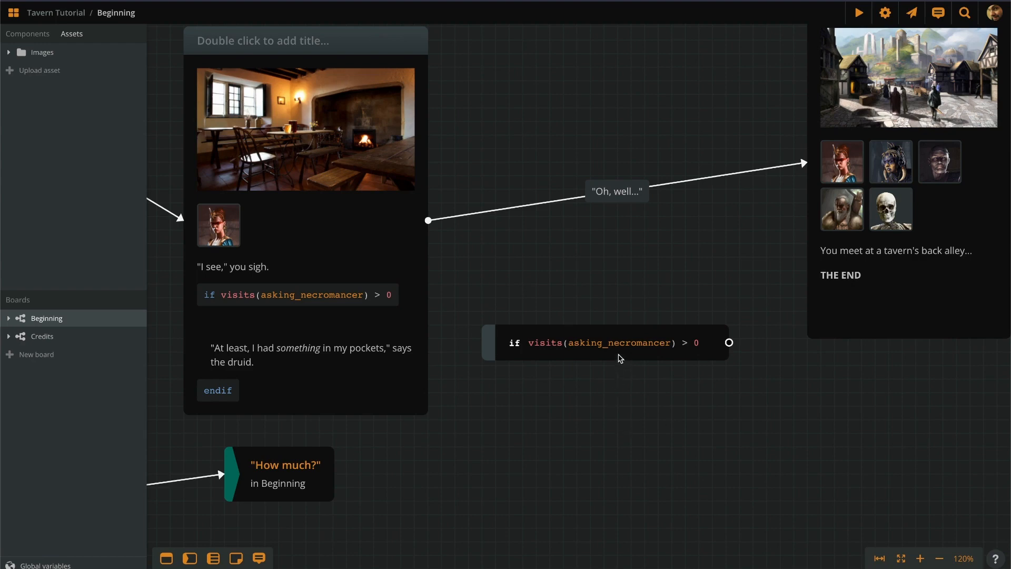
Shift the branch slightly right and connect the "I see" element to its input.
left_click_drag(620, 355, 634, 355)
left_click_drag(433, 324, 503, 343)
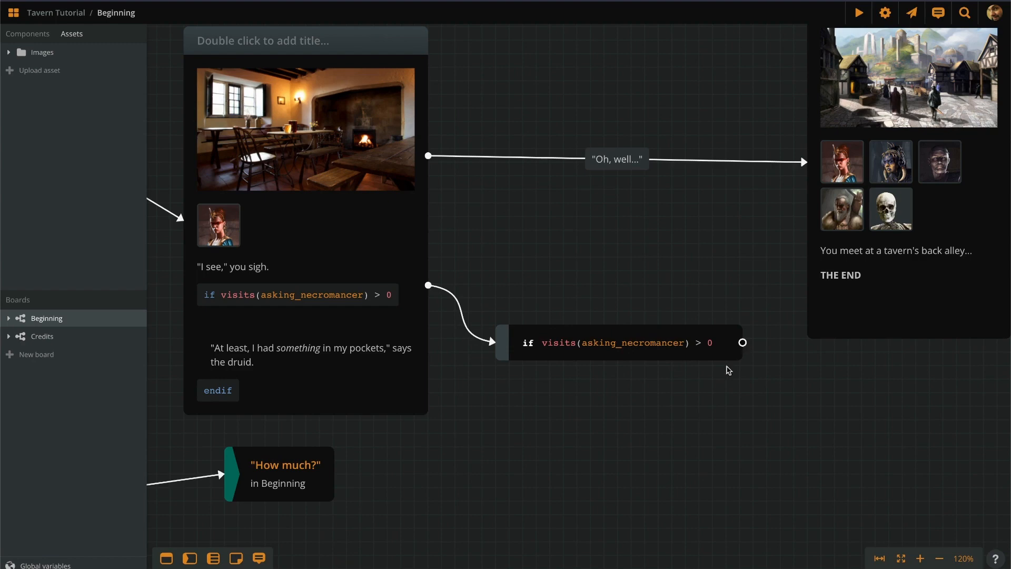
Duplicate the "I see" element to the empty area below the Start element and delete all of the copy's content text.
left_click_drag(688, 497, 542, 434)
scroll(734, 422, "down", 1)
scroll(735, 425, "down", 2)
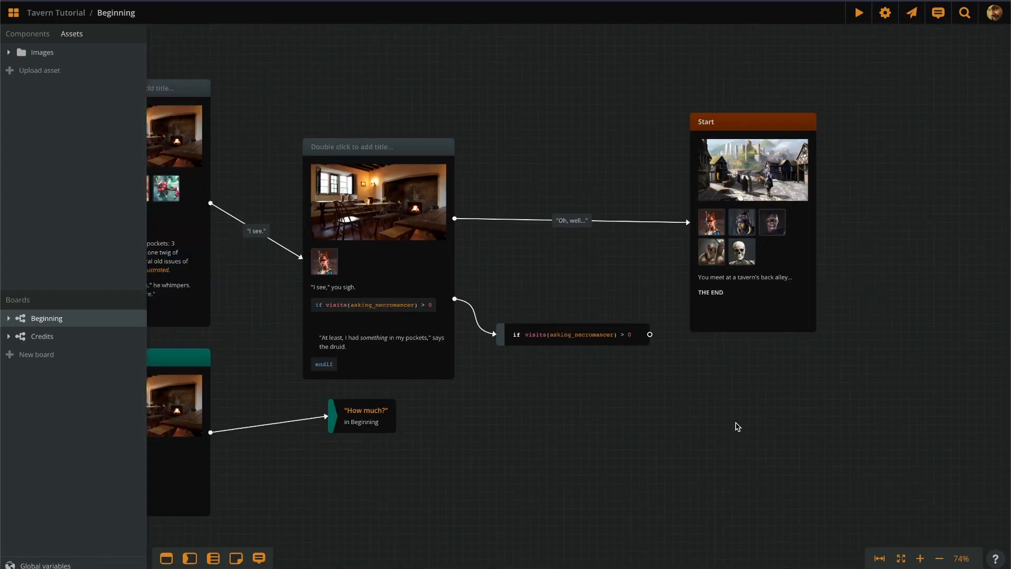
scroll(600, 420, "down", 2)
left_click_drag(610, 441, 620, 435)
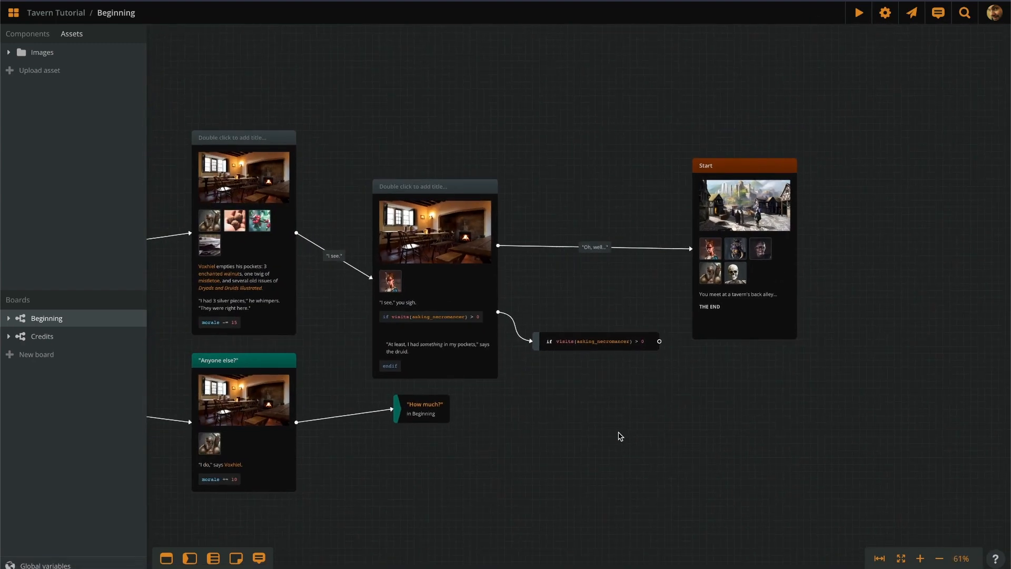
left_click(447, 292)
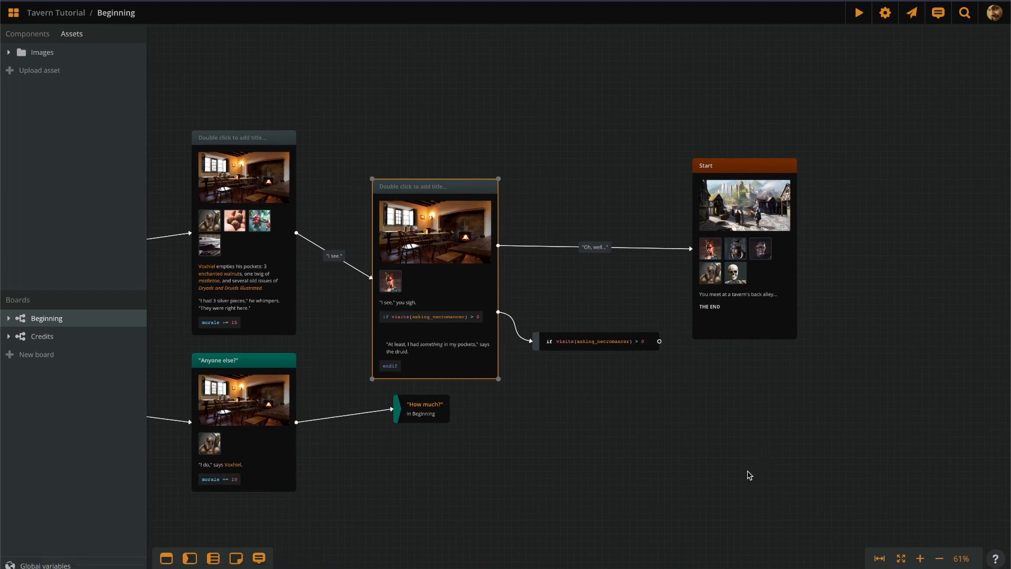
key("ctrl+v")
double_click(750, 464)
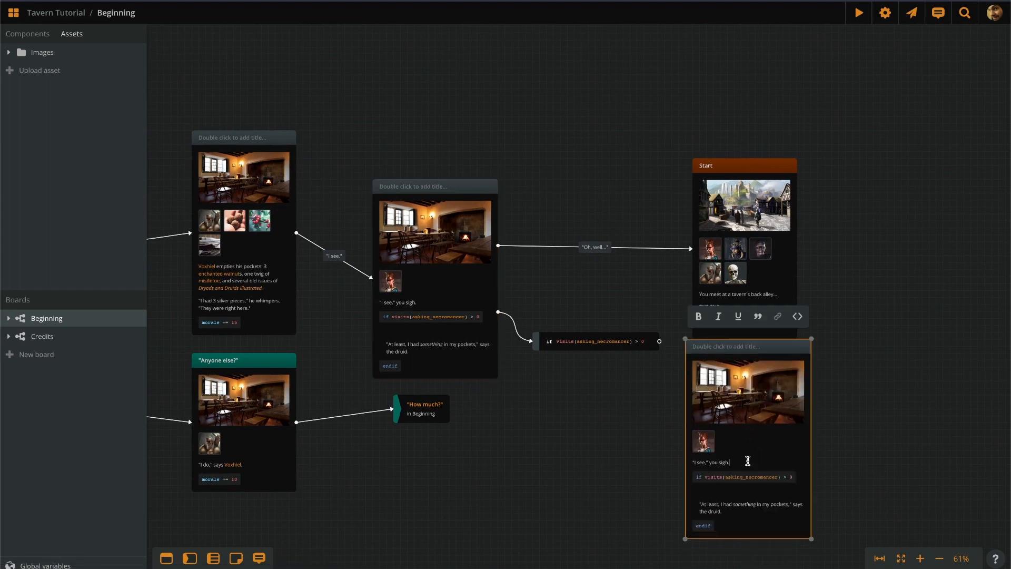
key("ctrl+a")
key("BackSpace")
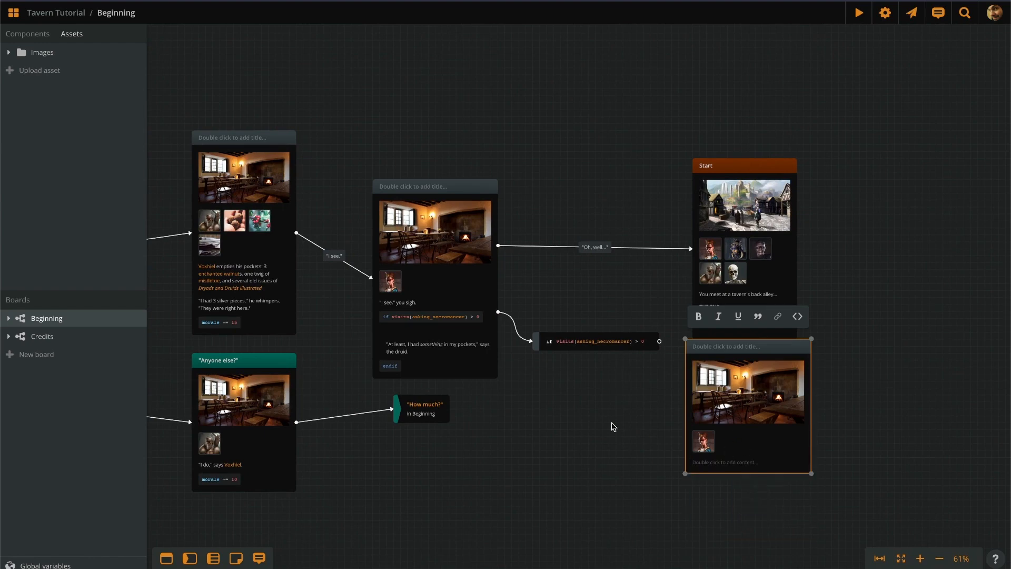
Connect the branch's if condition to the duplicated element and move the Start element up, clear of the copy.
left_click_drag(661, 345, 729, 426)
left_click(723, 290)
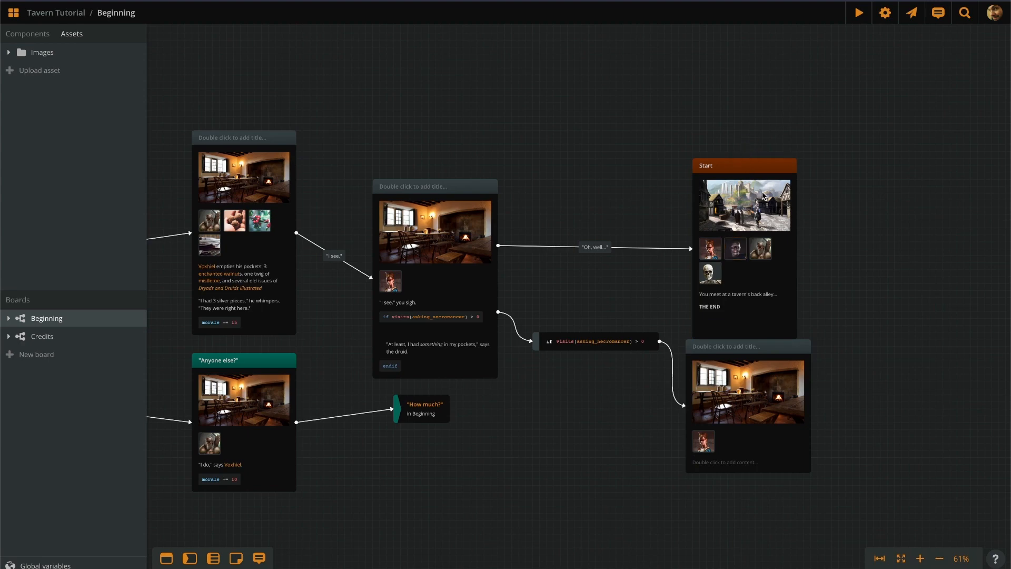
left_click_drag(760, 176, 760, 73)
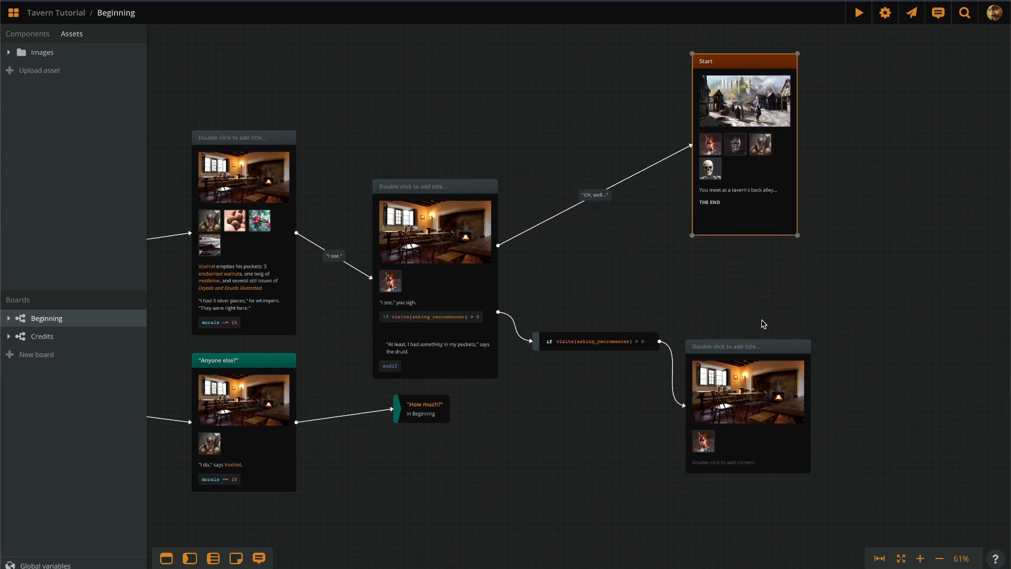
Align the duplicated element beneath Start and write its content as "You give Voxhiel a pat on the back.", mentioning the Voxhiel component.
left_click_drag(766, 349, 773, 301)
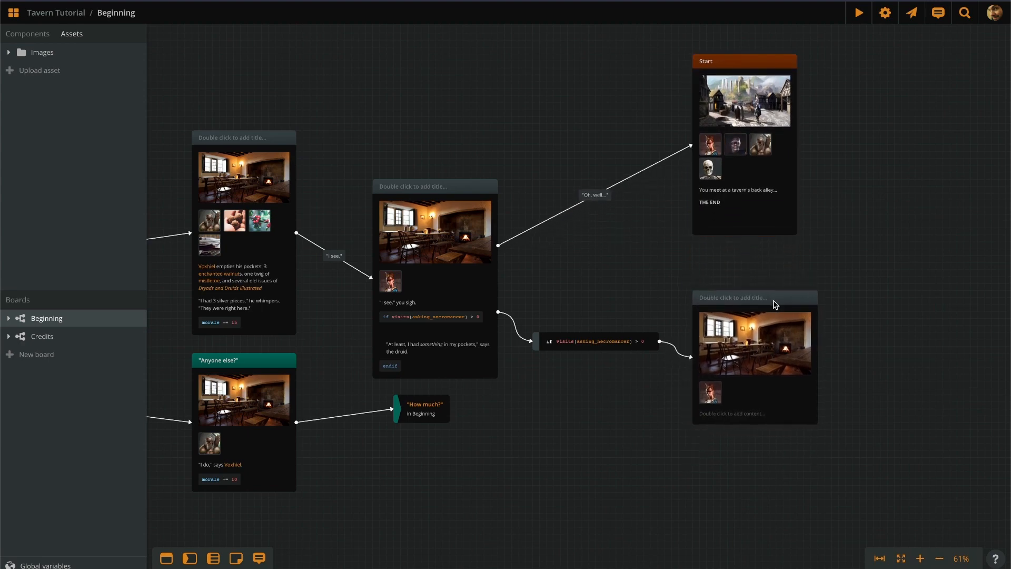
scroll(623, 278, "up", 5)
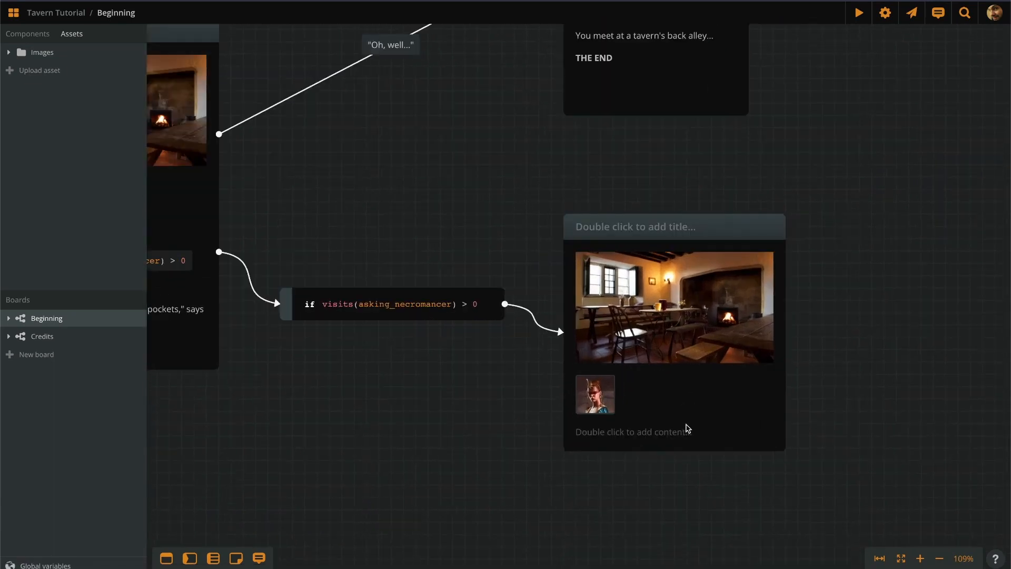
scroll(687, 428, "up", 2)
double_click(679, 435)
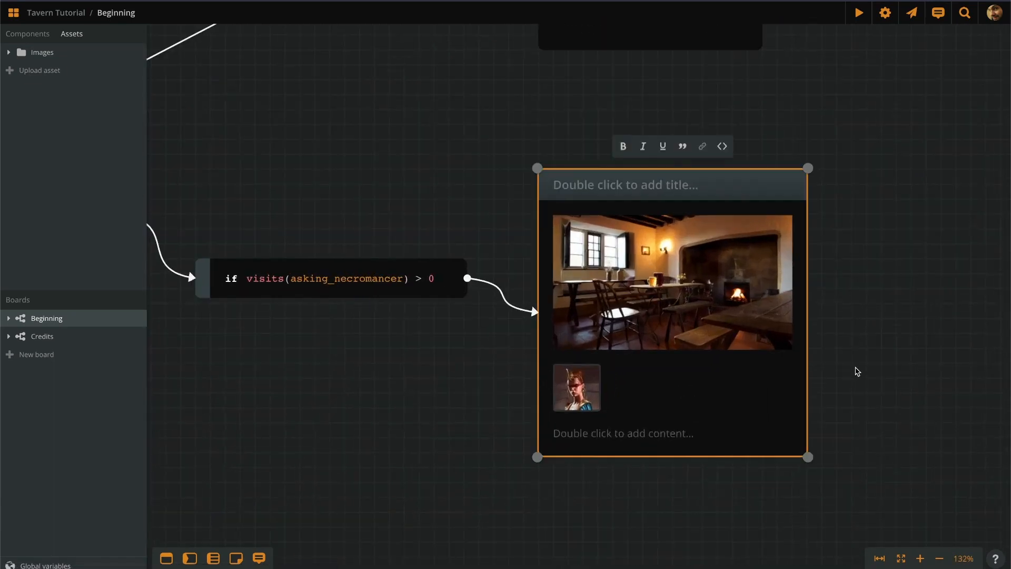
type("You ")
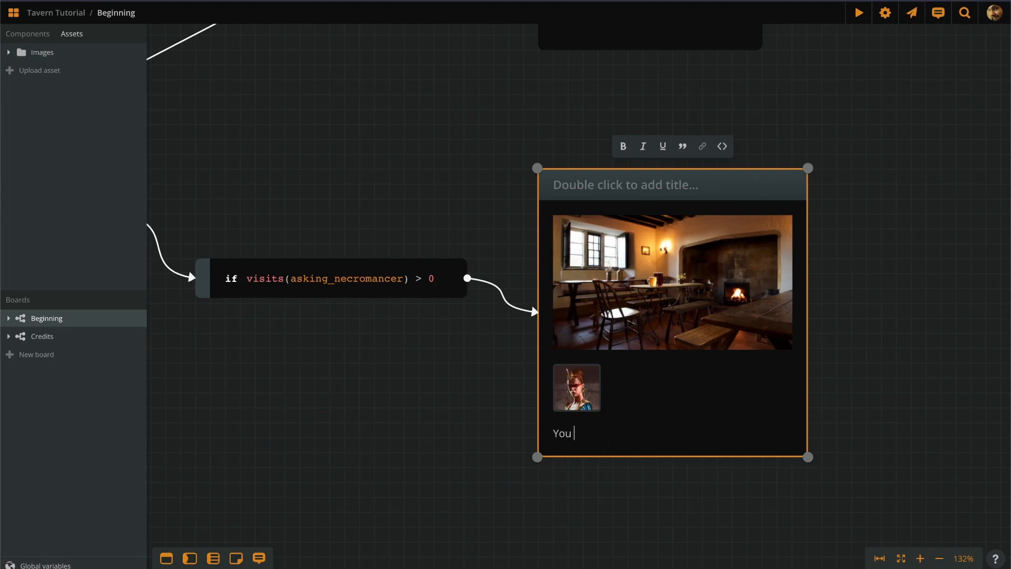
type("give @V")
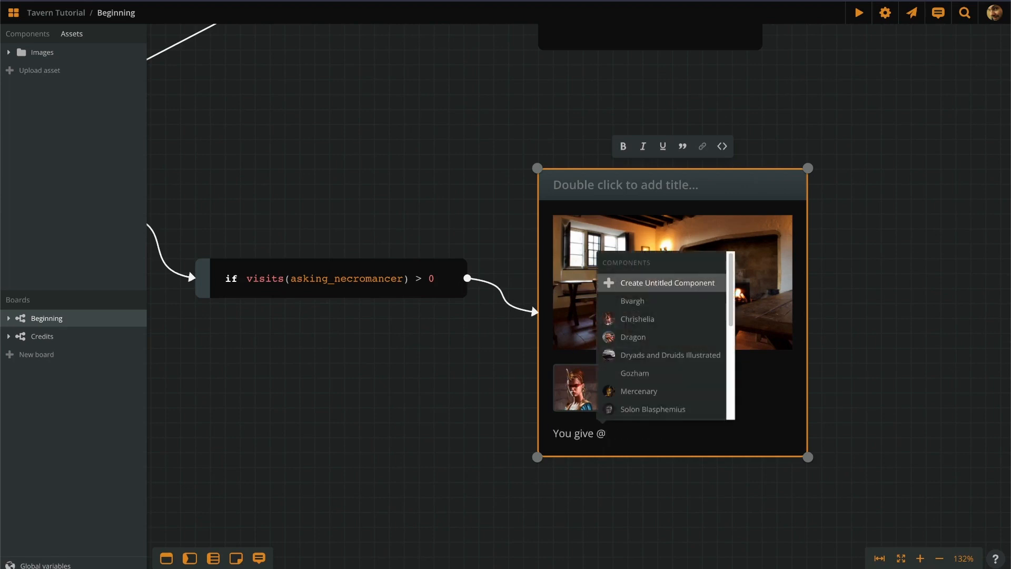
key("Down")
key("Down")
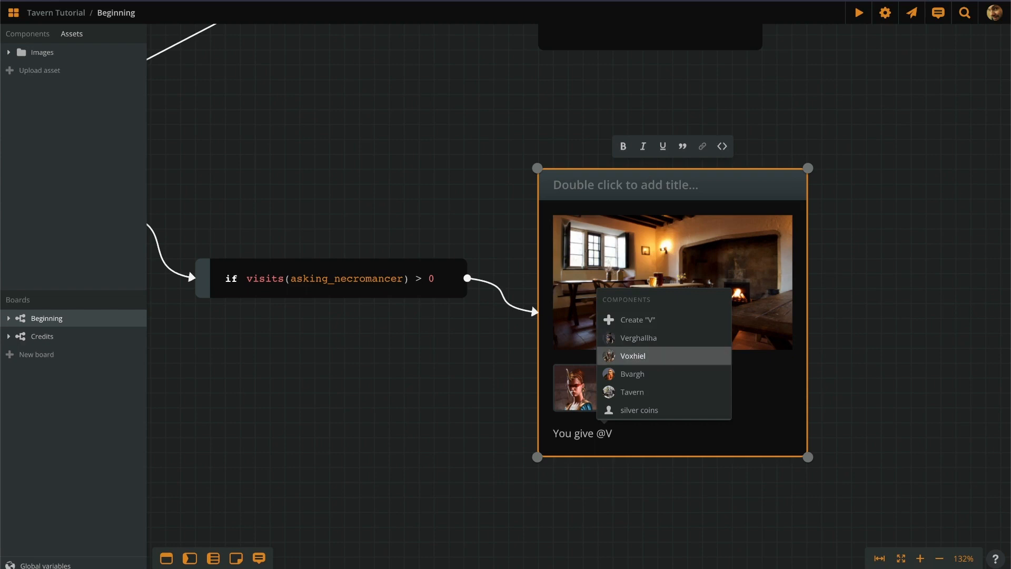
key("Return")
type("a pat on the back.")
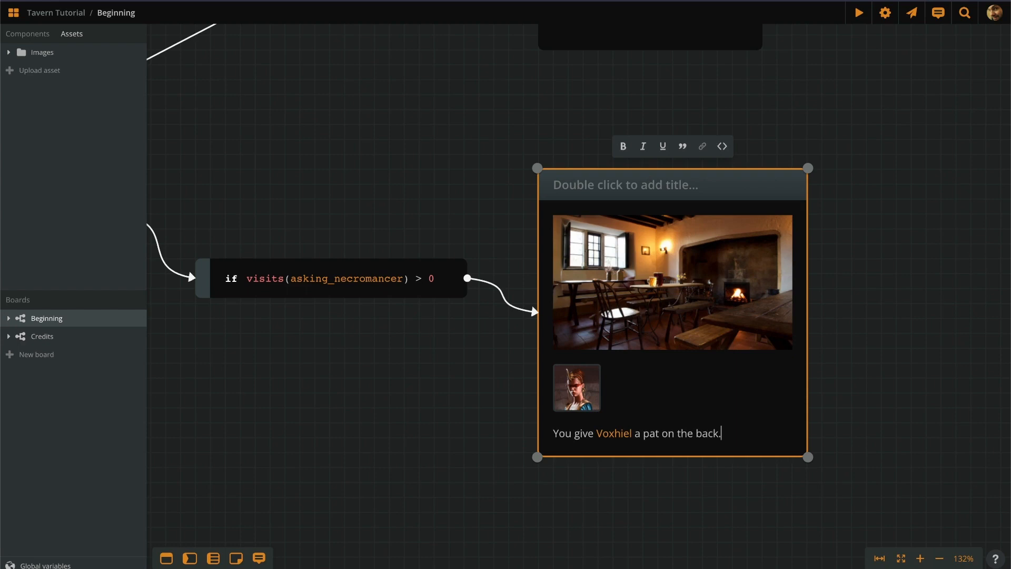
left_click(497, 388)
Move the Start element further right and connect the duplicated element's upper edge to it.
scroll(453, 387, "down", 5)
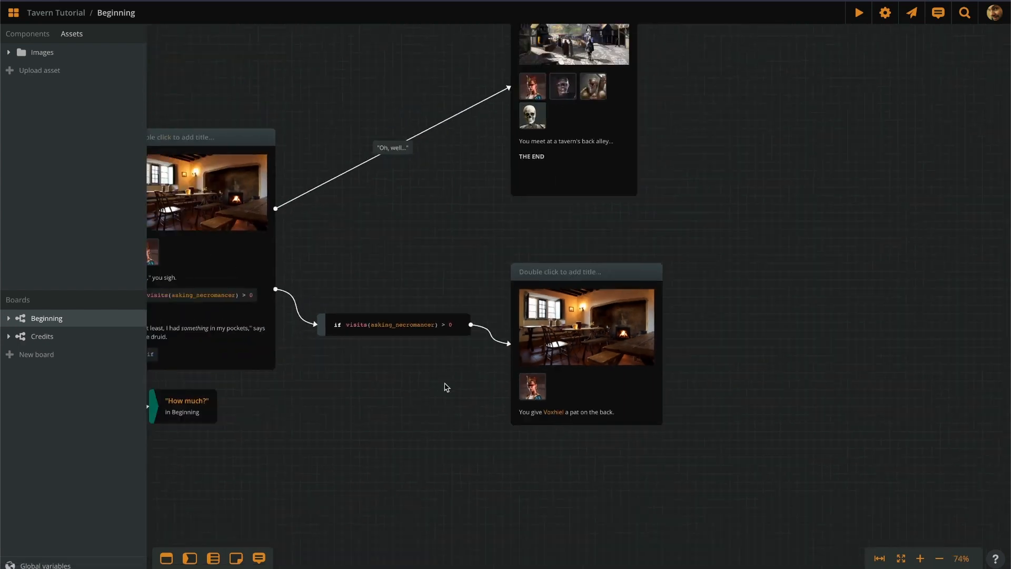
left_click_drag(583, 195, 854, 198)
left_click_drag(625, 353, 743, 201)
scroll(546, 223, "up", 5)
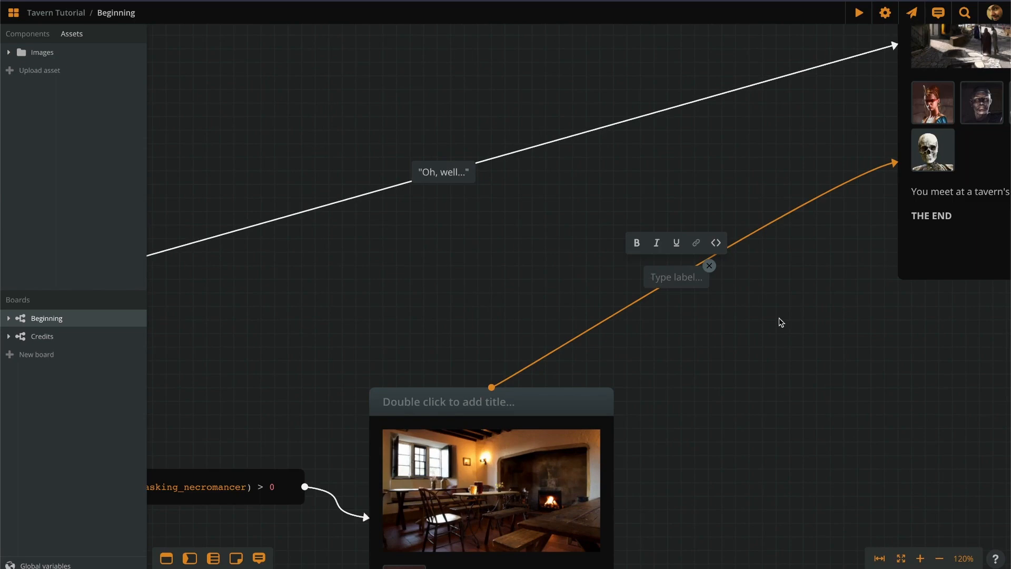
Label the new connection to the Start element "Oh, well...", including the quotation marks.
left_click(676, 277)
type("\"Oh, well")
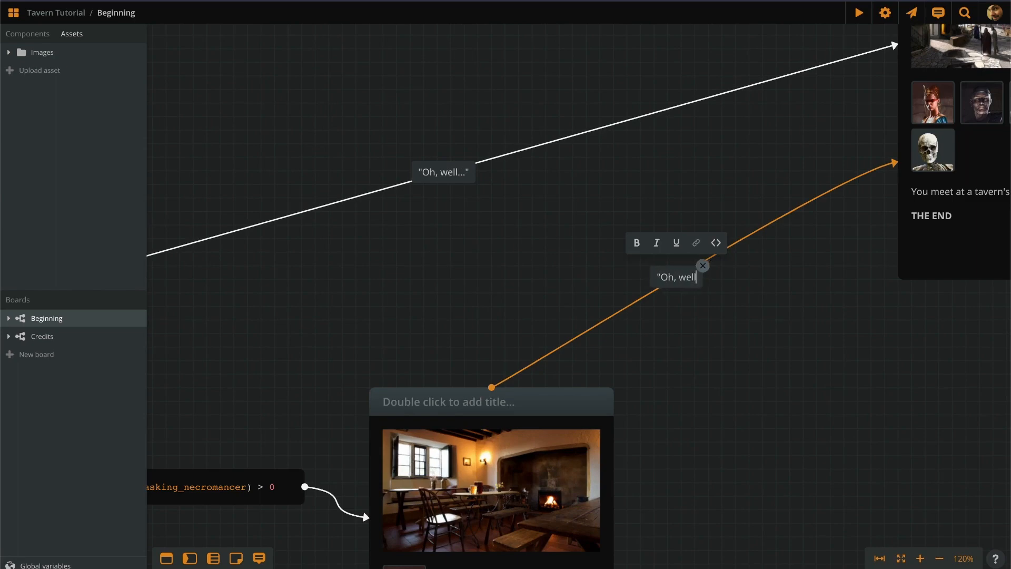
type("...\"")
left_click(767, 414)
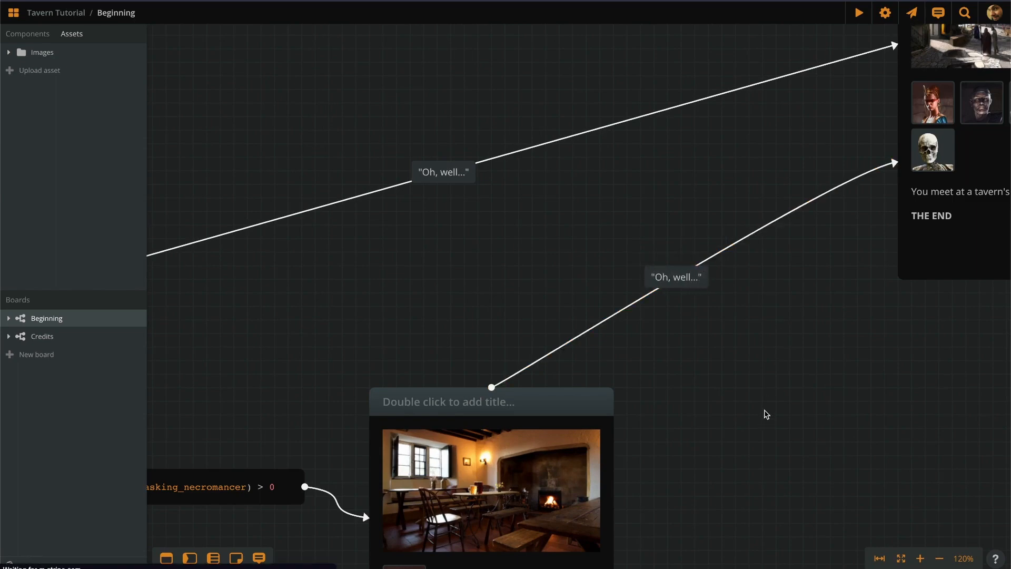
Move the pat-on-the-back element further right, widening the gap between it and the branch.
scroll(772, 287, "down", 5)
scroll(412, 403, "up", 4)
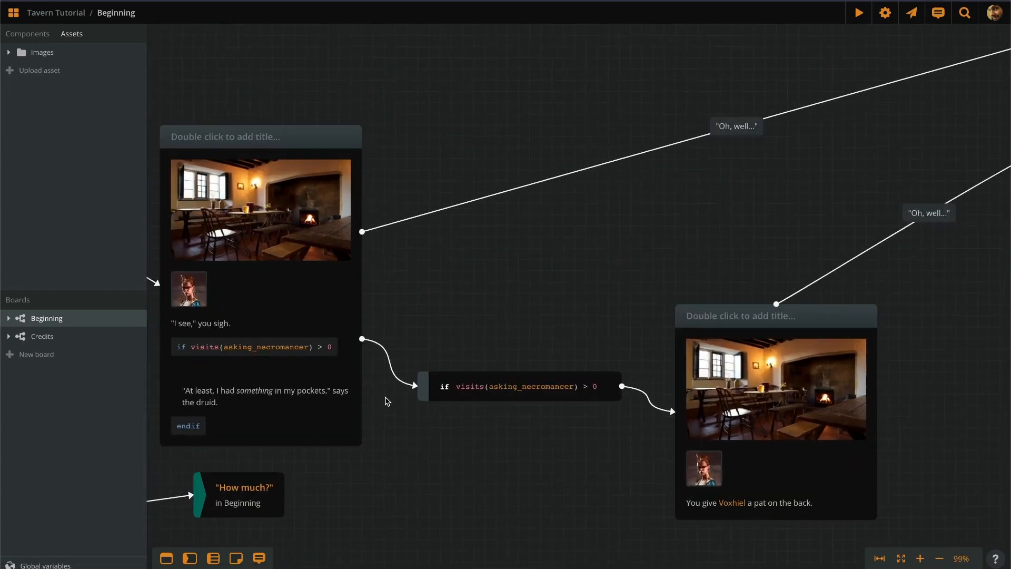
left_click_drag(437, 290, 542, 284)
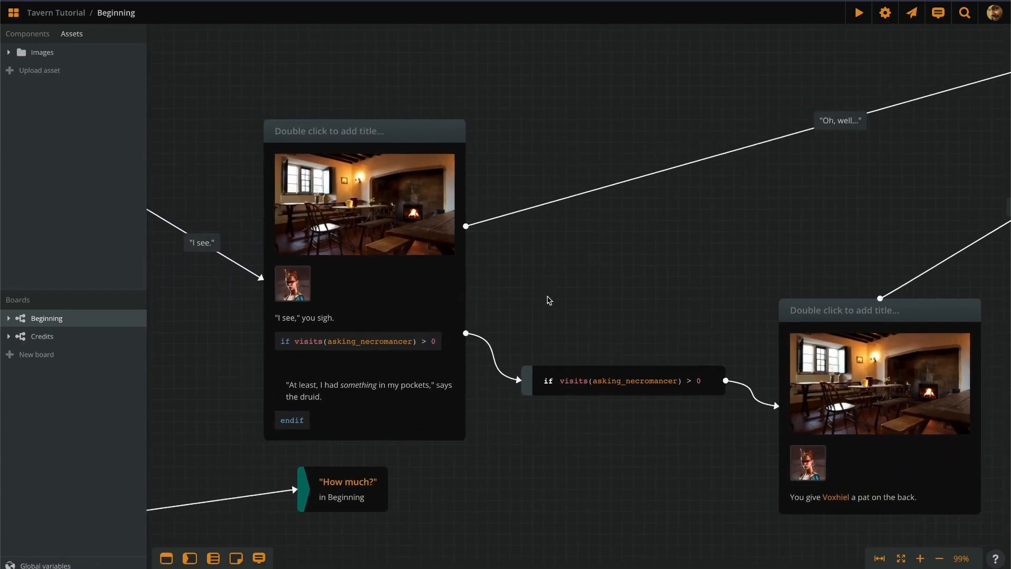
scroll(541, 289, "up", 2)
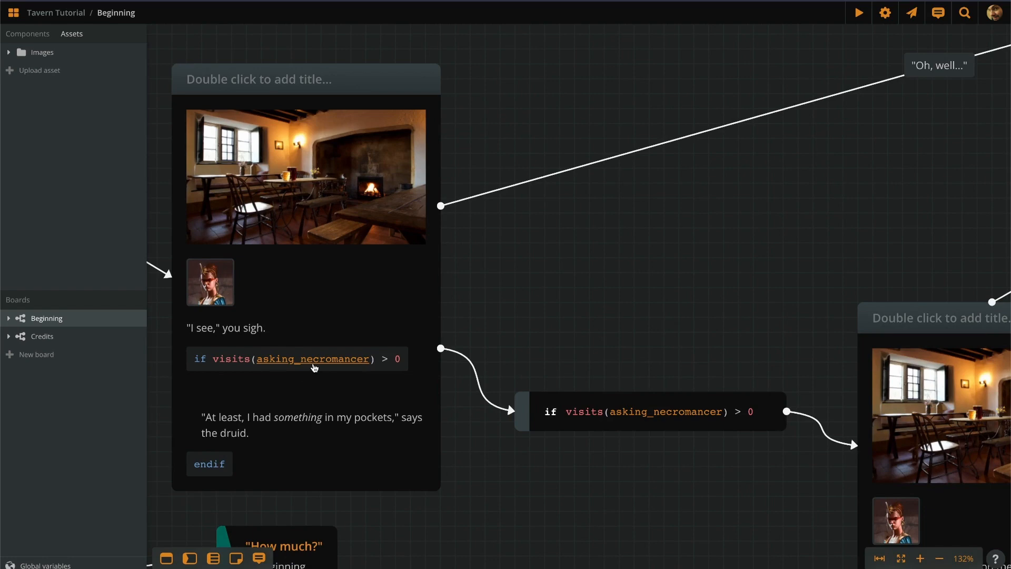
left_click_drag(545, 279, 509, 206)
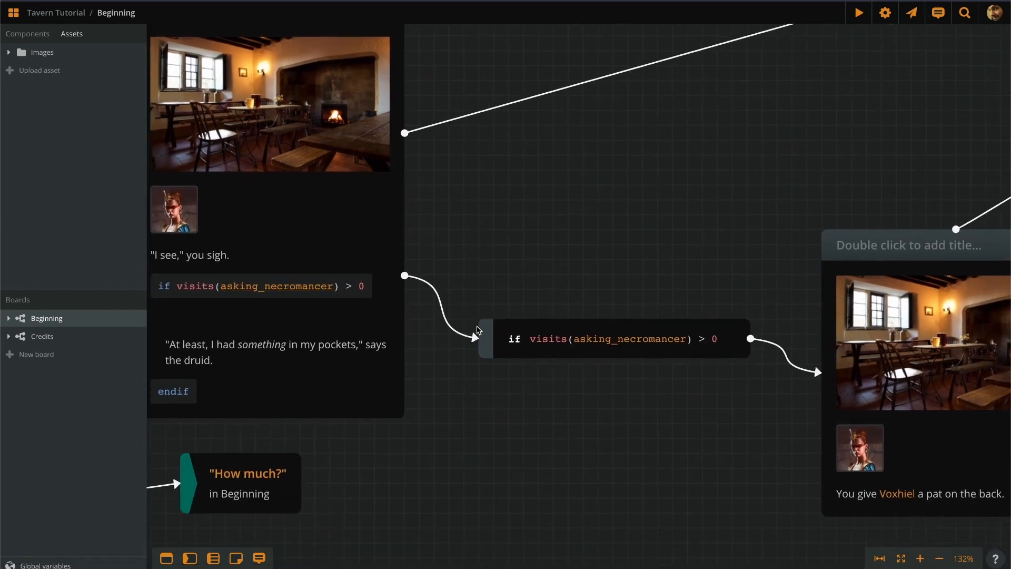
left_click_drag(662, 282, 562, 242)
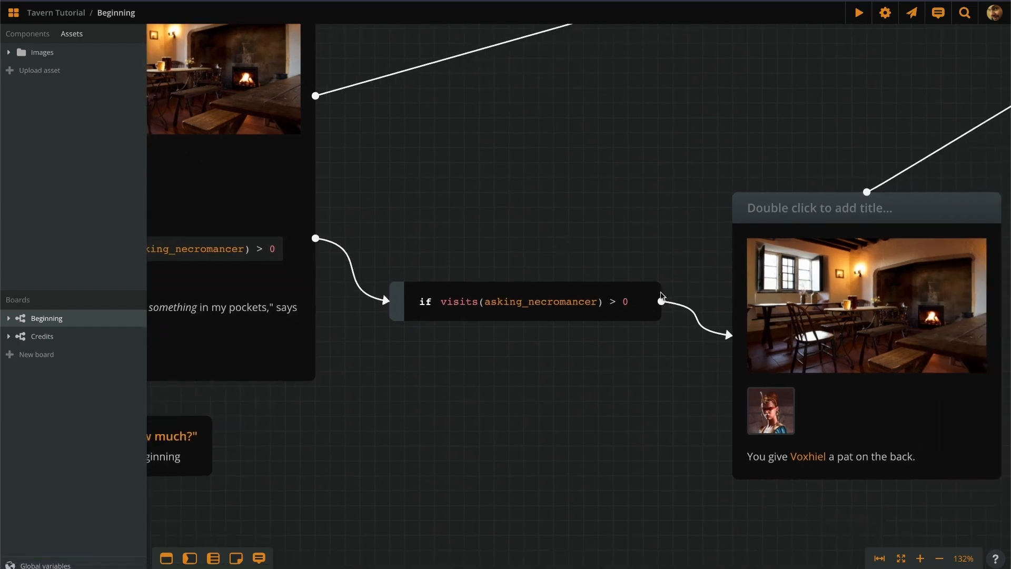
left_click_drag(809, 283, 929, 282)
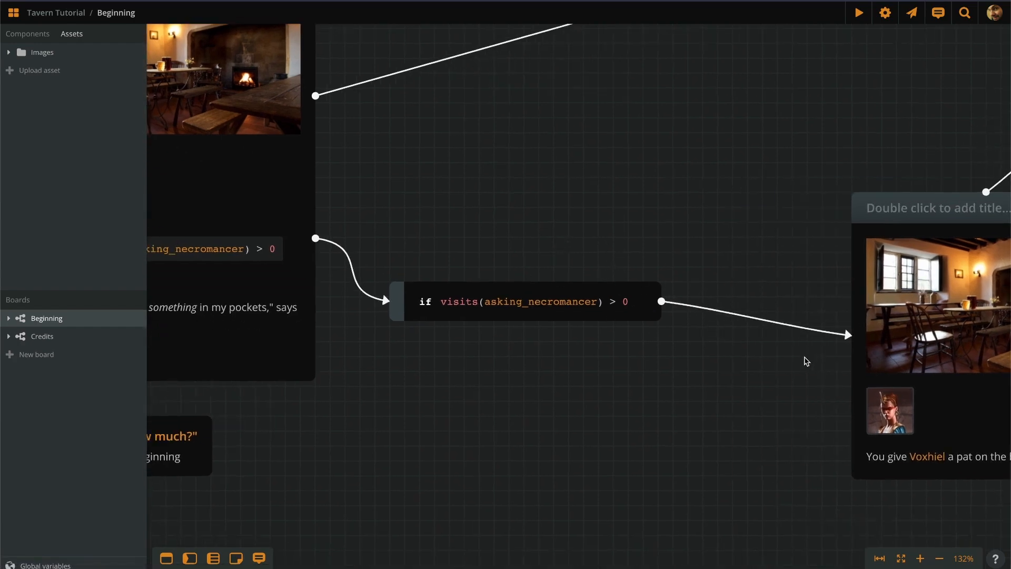
Title the element connected to the branch's if condition "Give him a pat on the back.".
left_click_drag(793, 349, 655, 329)
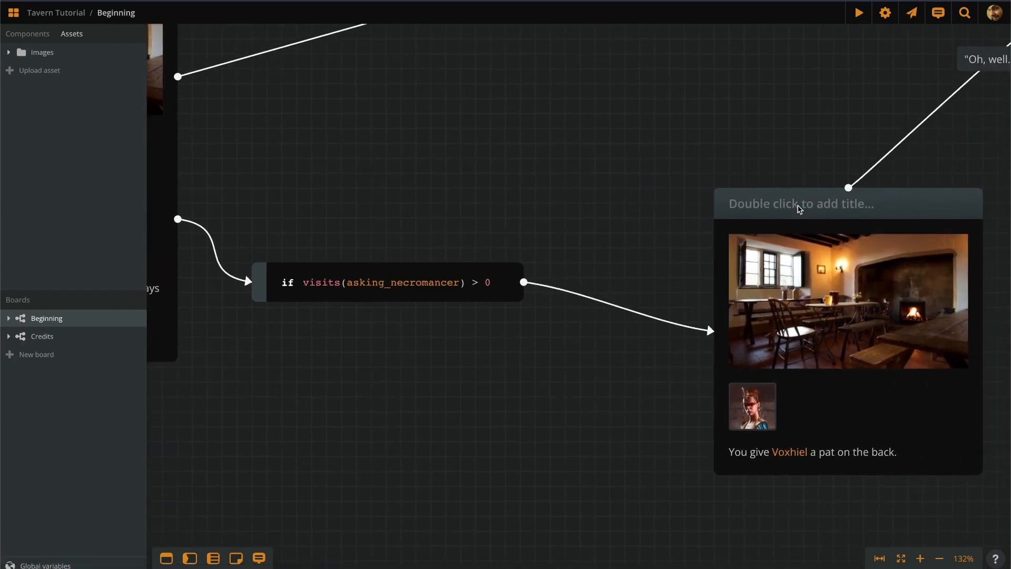
double_click(798, 204)
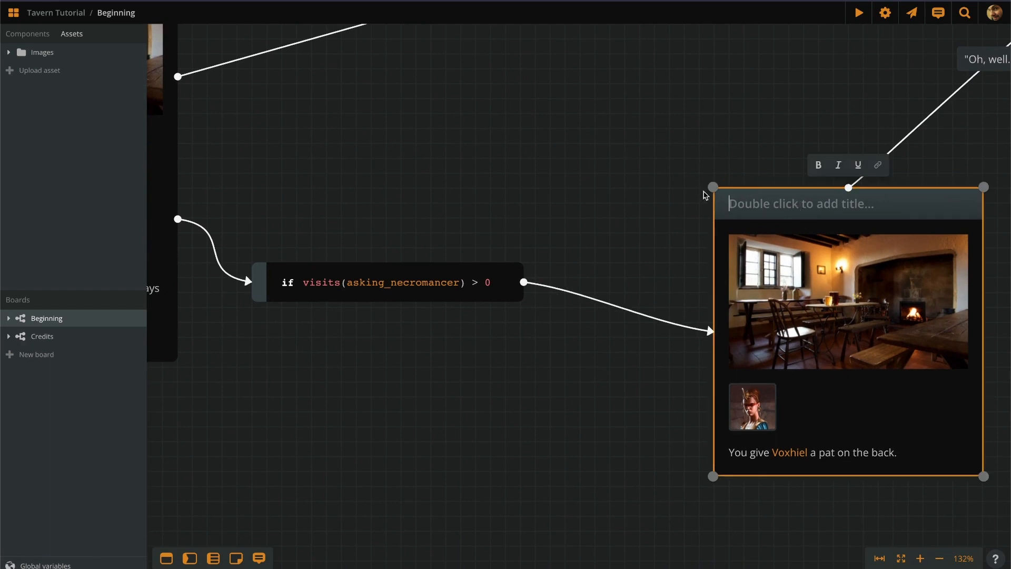
type("G")
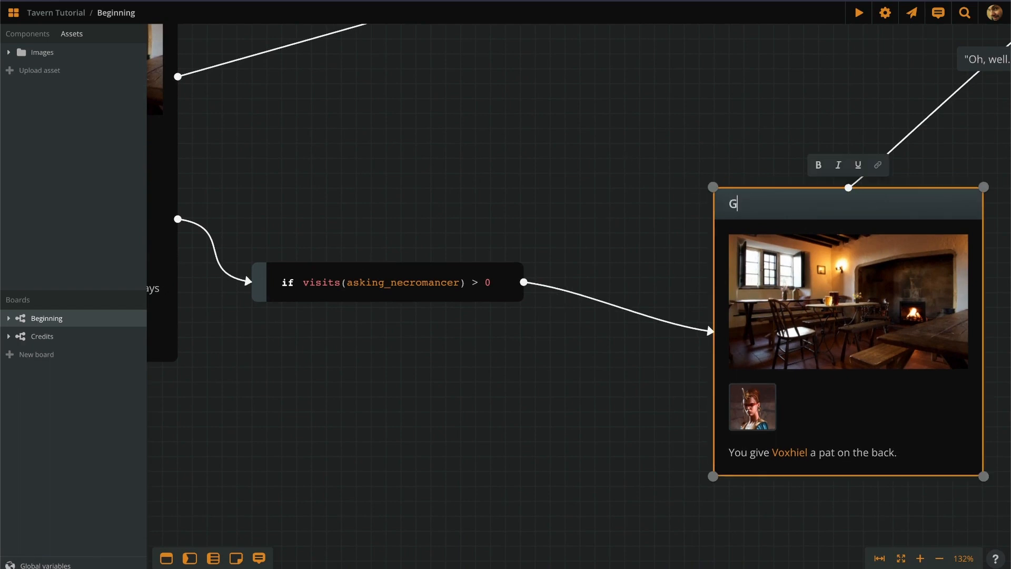
type("ive him a pat on the back.")
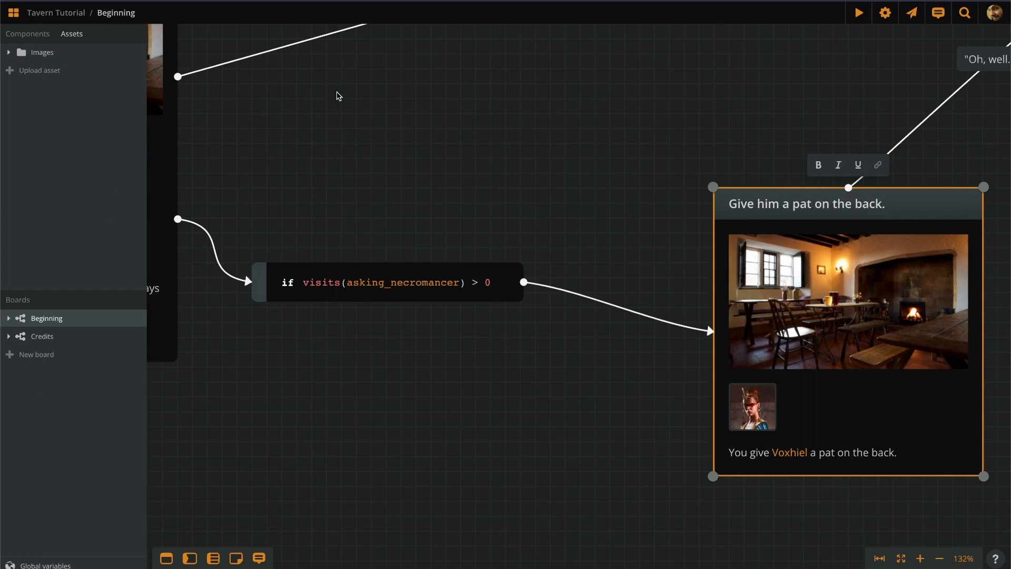
left_click(484, 104)
scroll(509, 101, "down", 5)
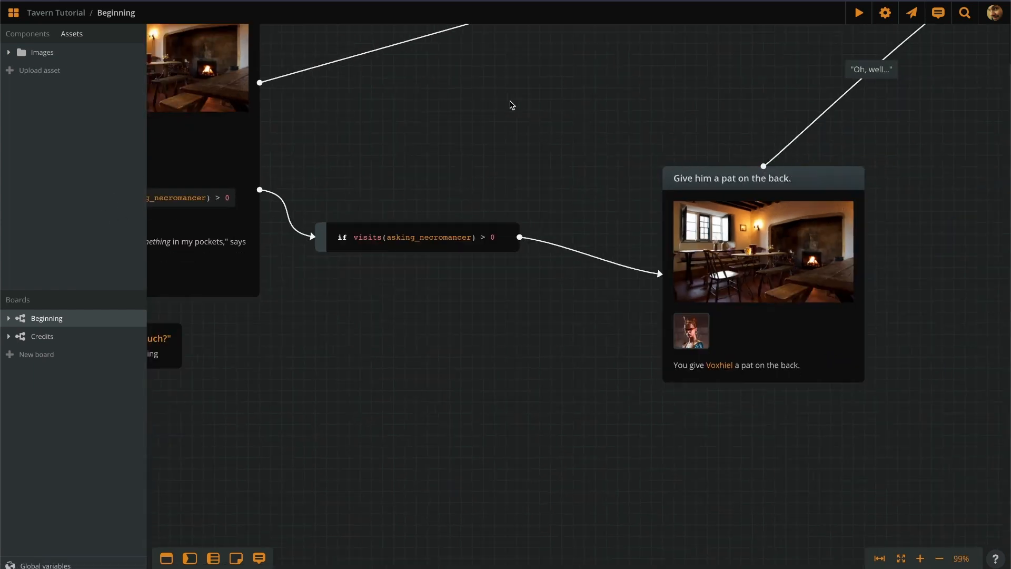
left_click_drag(510, 103, 526, 161)
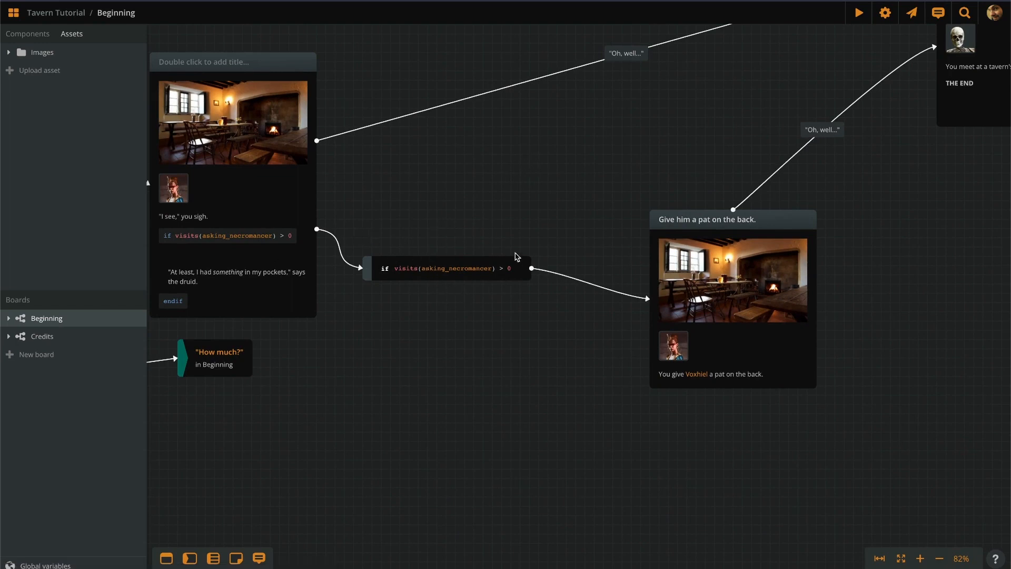
left_click_drag(486, 211, 476, 251)
left_click_drag(534, 194, 509, 233)
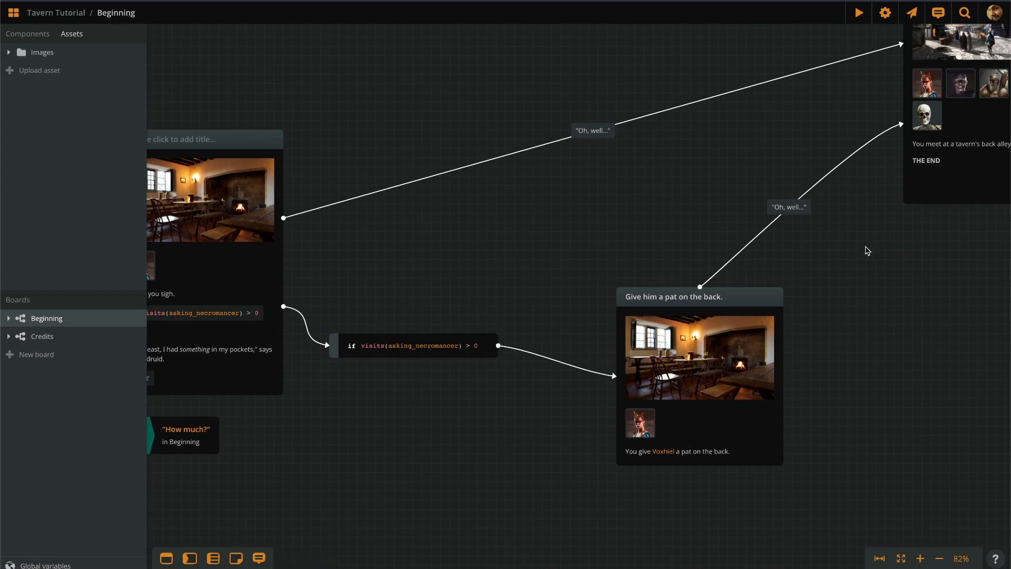
left_click_drag(865, 246, 700, 310)
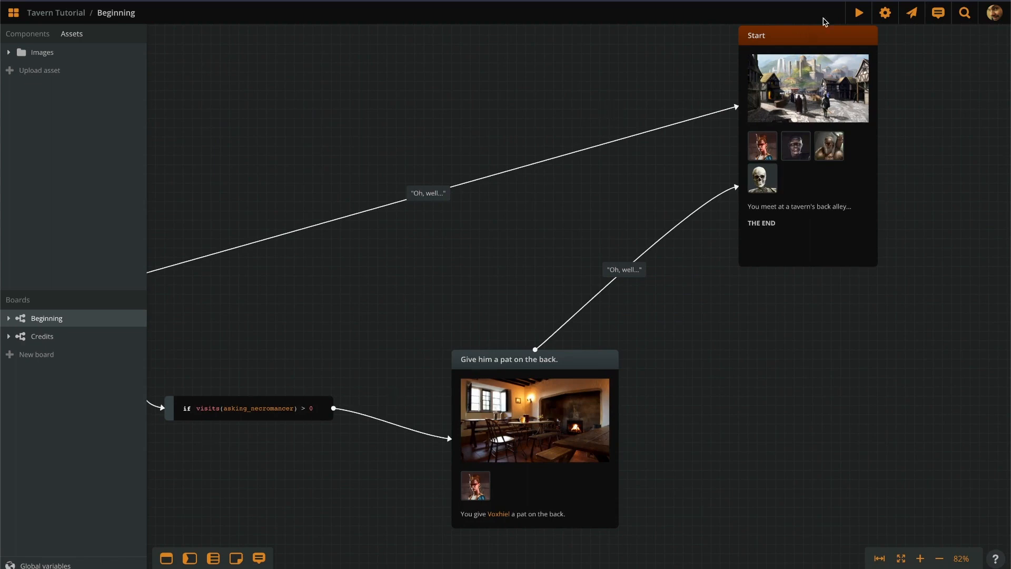
Play the story without asking the necromancer, choosing "Just a sec...", Ask Voxhiel, and "I see.".
left_click(859, 14)
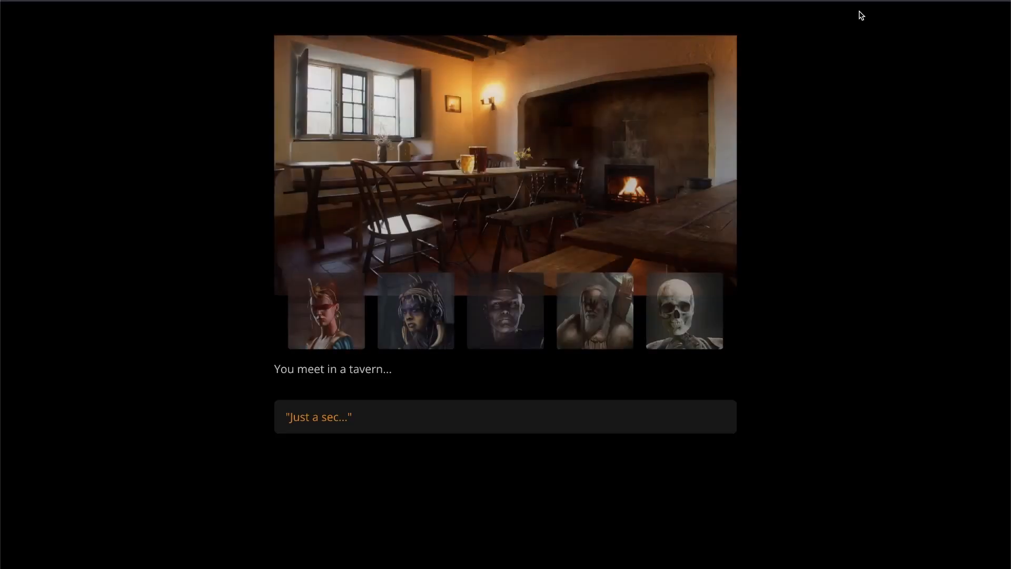
left_click(504, 414)
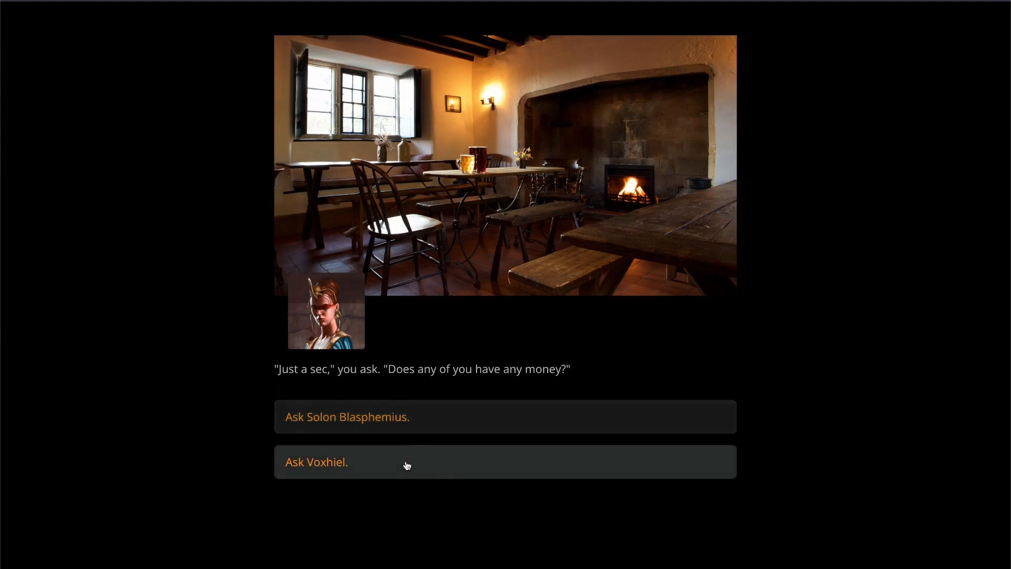
left_click(446, 468)
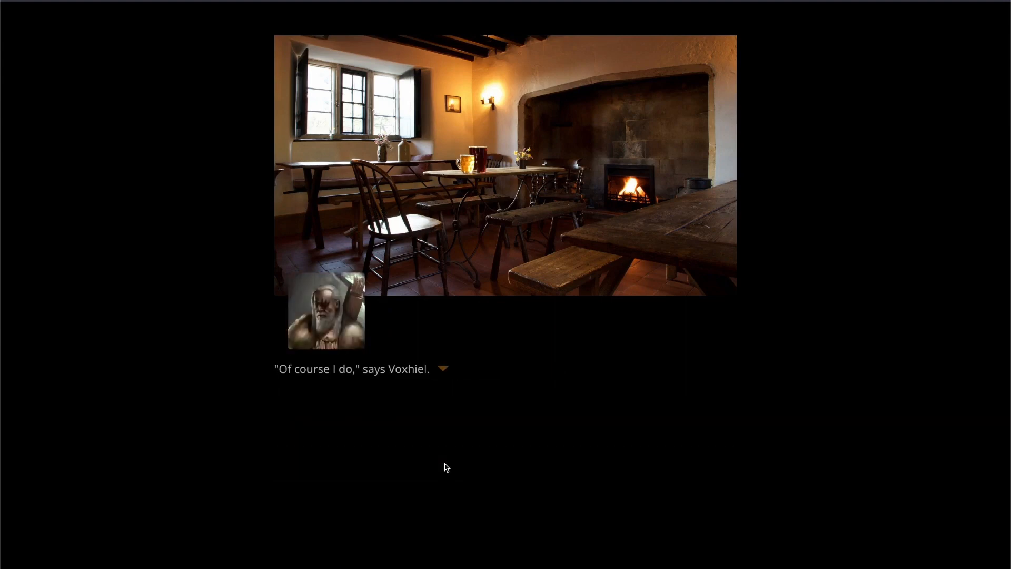
left_click(472, 409)
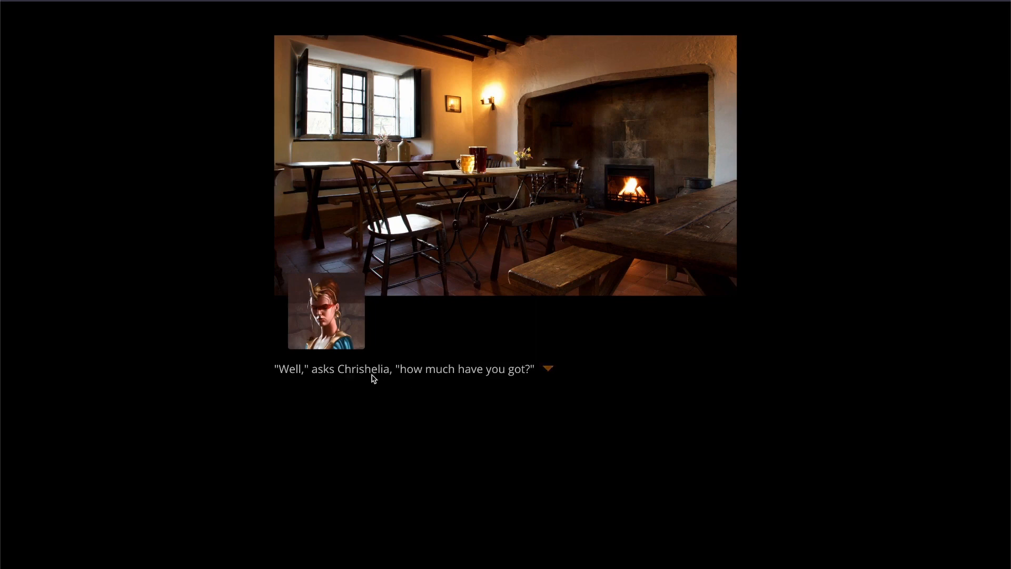
left_click(496, 399)
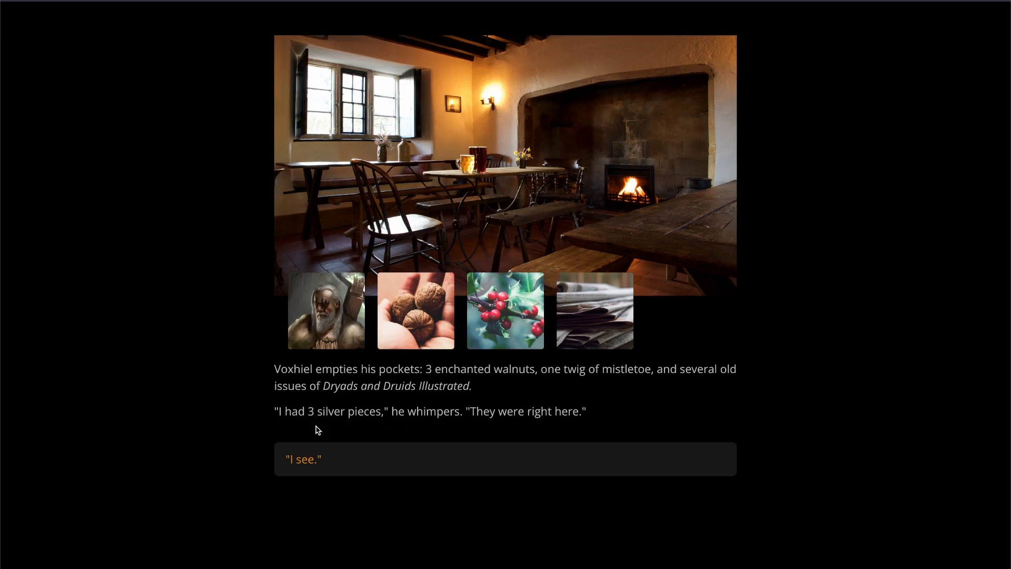
left_click(436, 460)
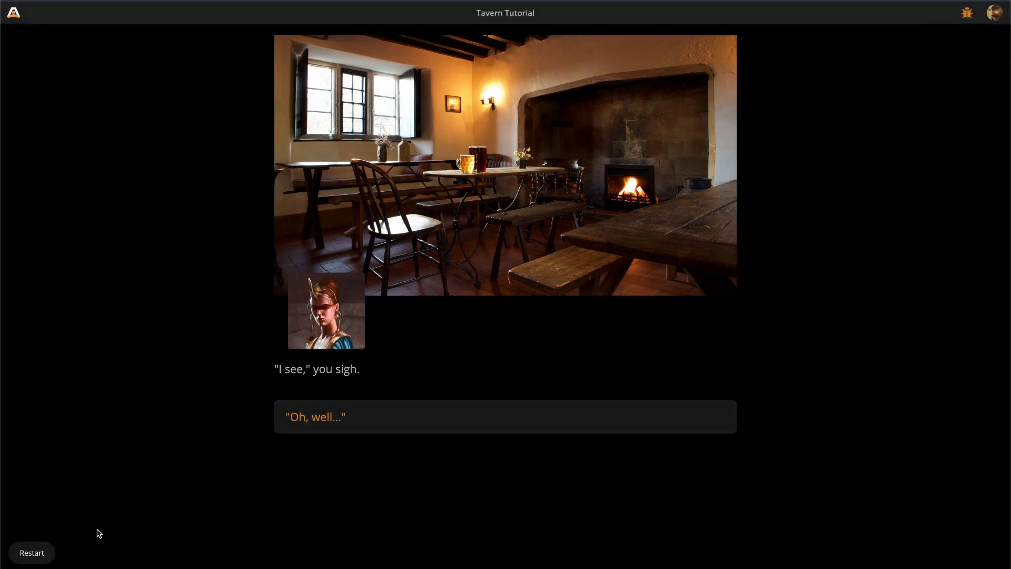
Restart the story and play through "Just a sec...", Ask Solon Blasphemius, and "Anyone else?", continuing past Voxhiel's and Chrishelia's replies.
left_click(39, 557)
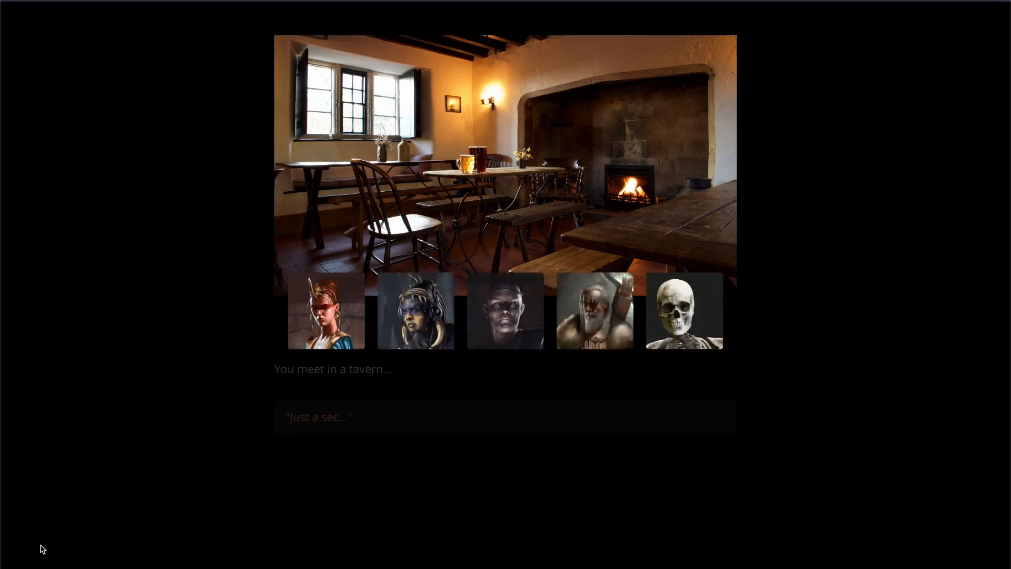
left_click(379, 420)
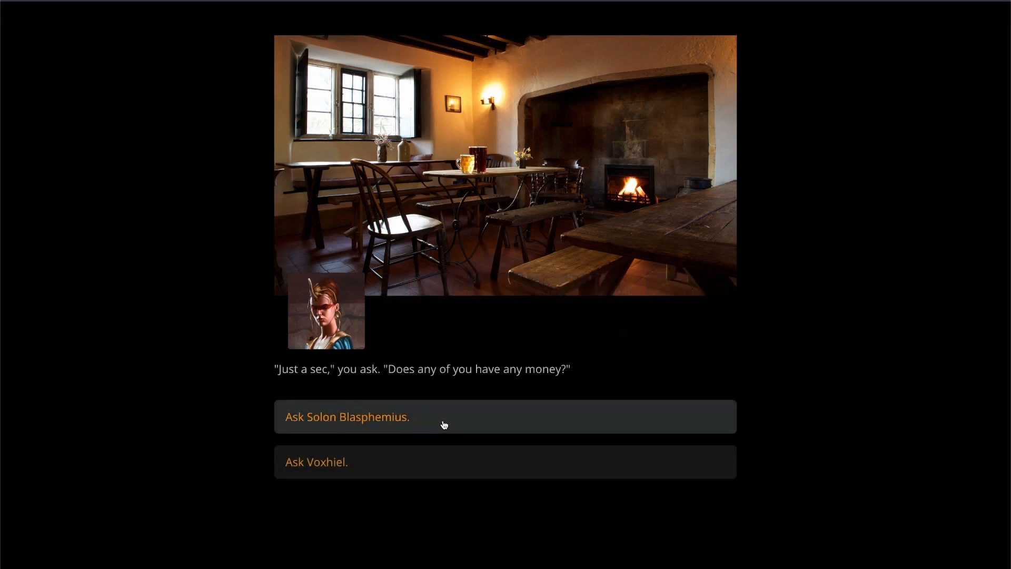
left_click(444, 425)
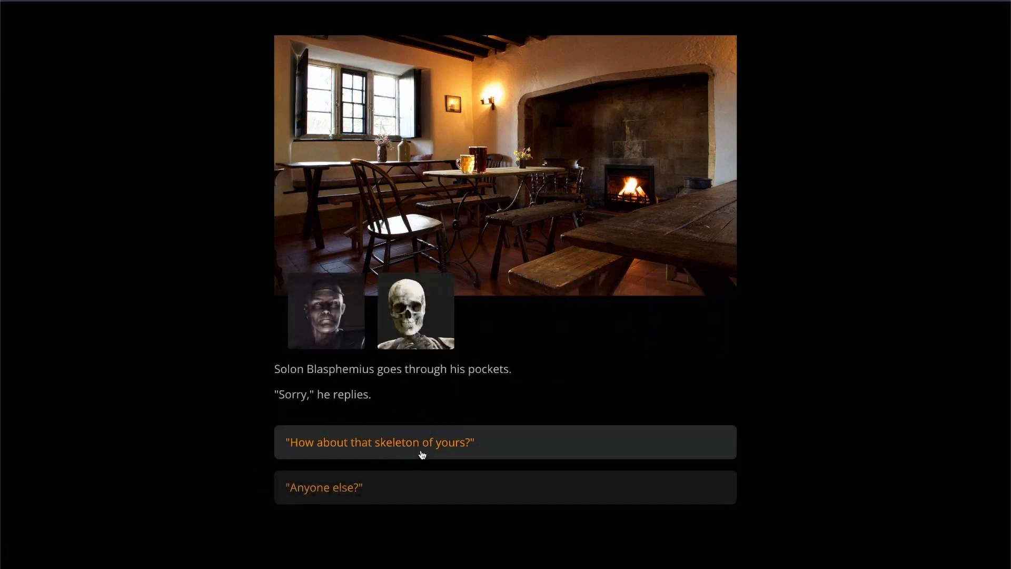
left_click(414, 487)
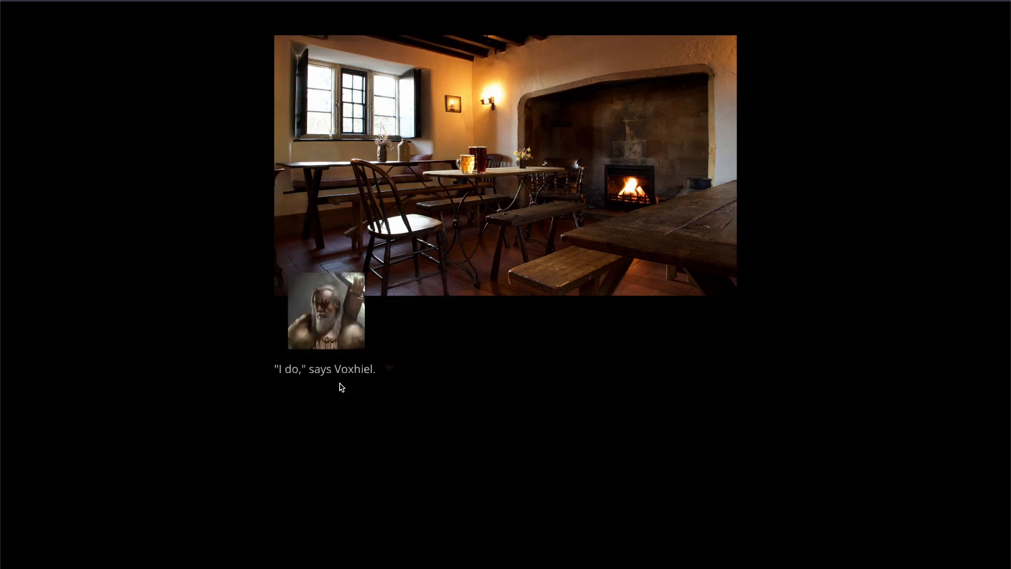
left_click(414, 416)
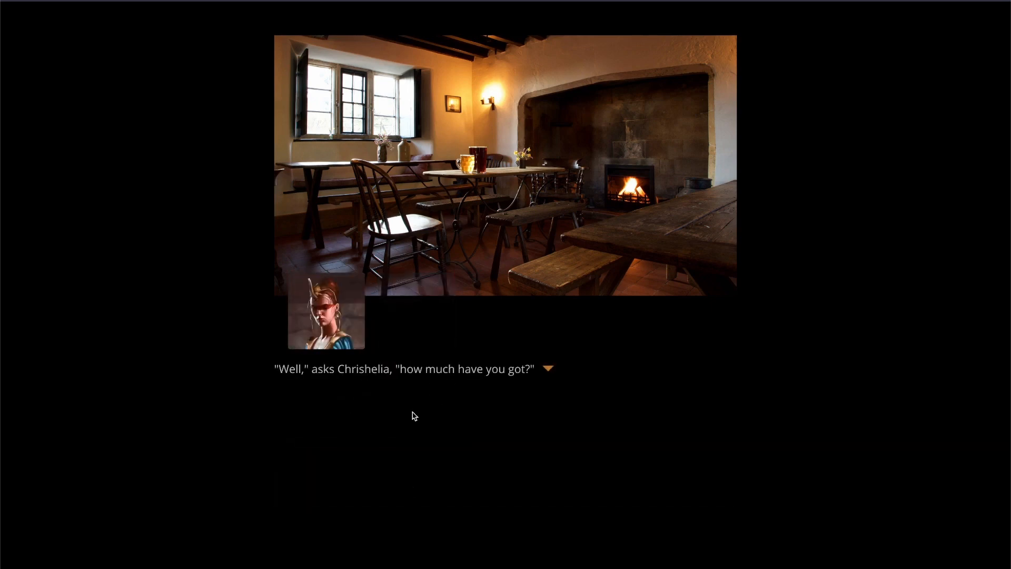
left_click(415, 416)
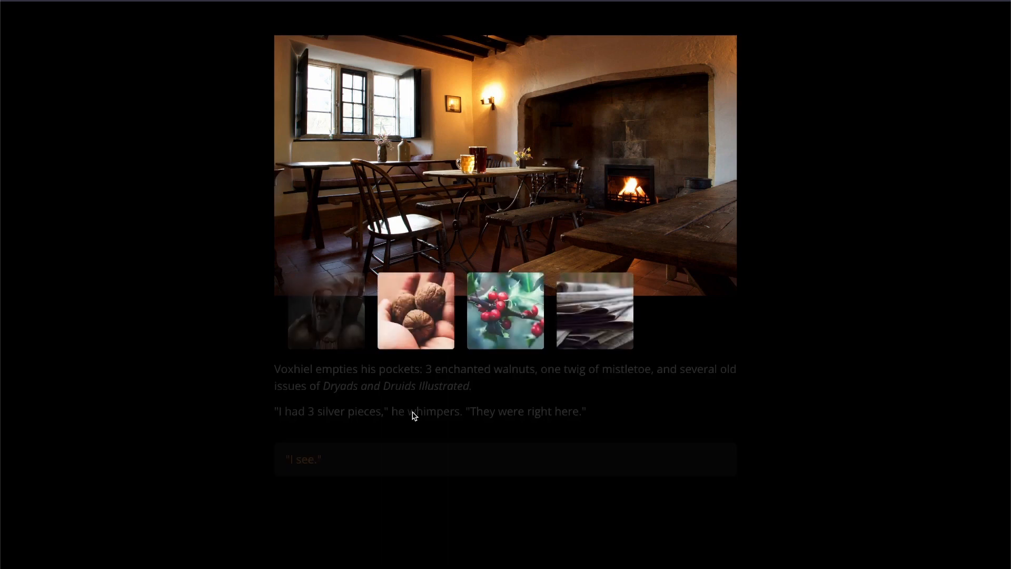
Finish the playthrough by choosing "I see.", Give him a pat on the back, and "Oh, well...".
left_click(381, 460)
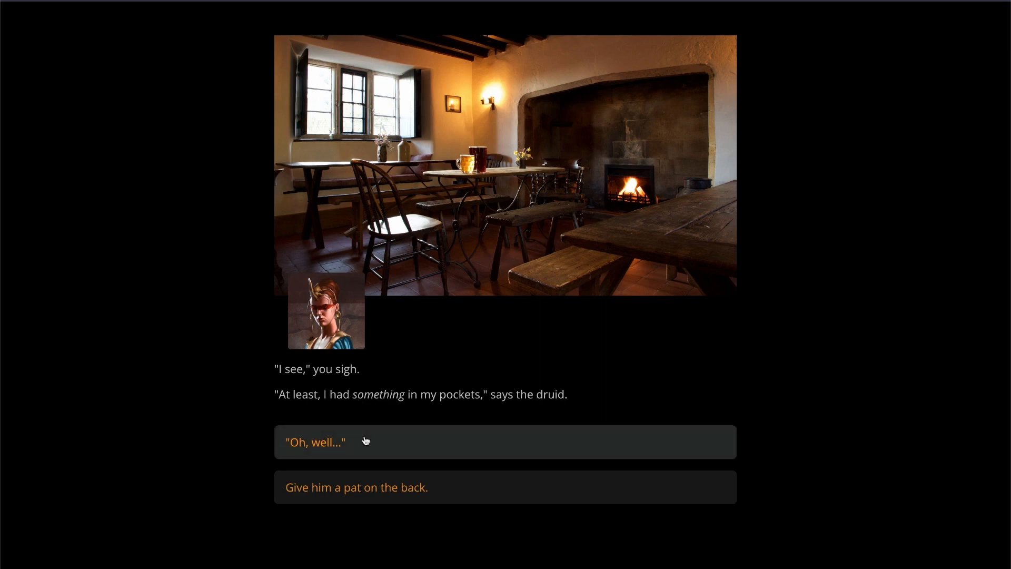
left_click(477, 491)
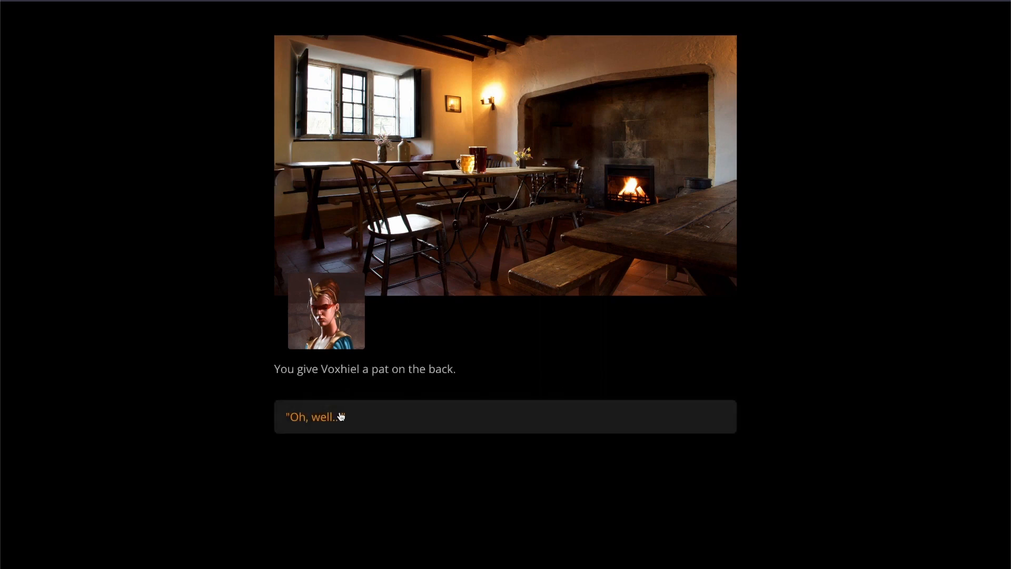
left_click(415, 423)
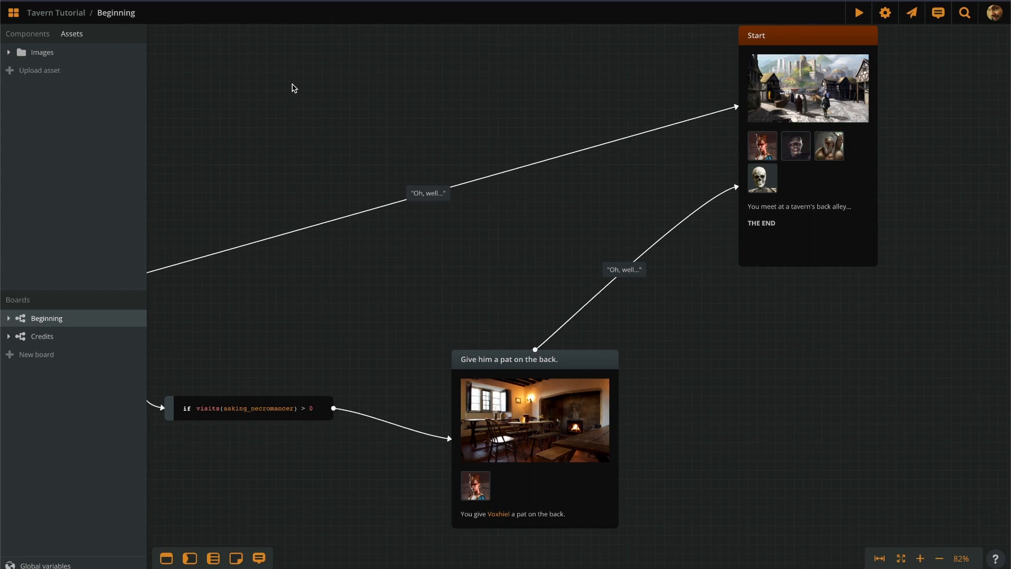
Remove the "> 0" comparison from the branch's condition, leaving if visits(asking_necromancer).
scroll(370, 314, "up", 5)
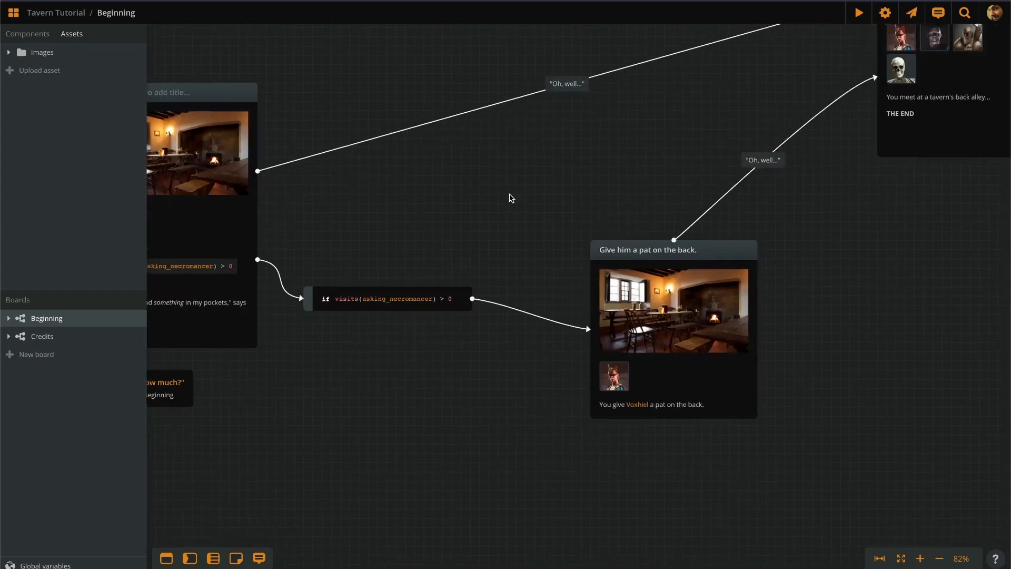
scroll(497, 295, "down", 5)
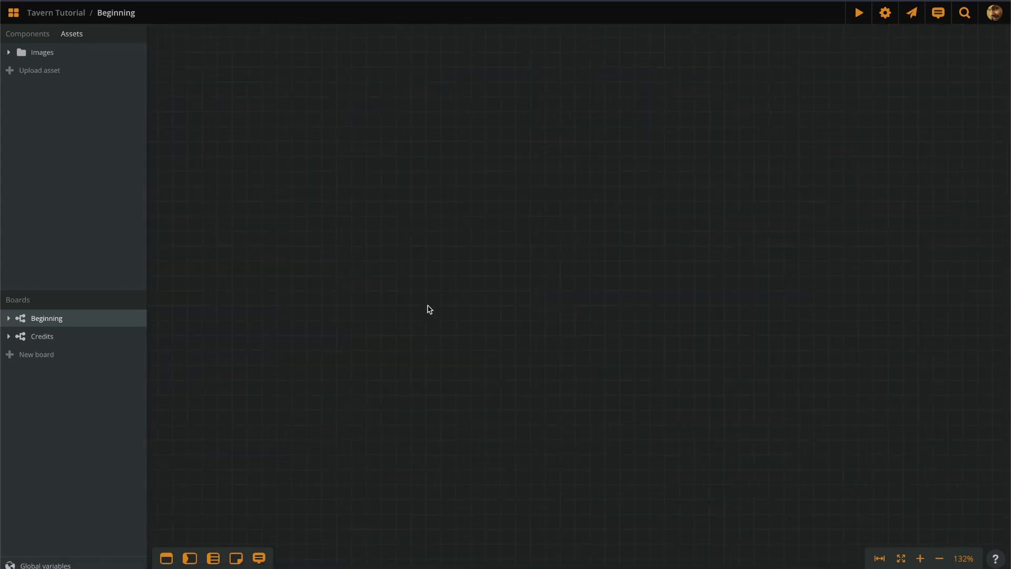
scroll(513, 274, "down", 2)
left_click(134, 319)
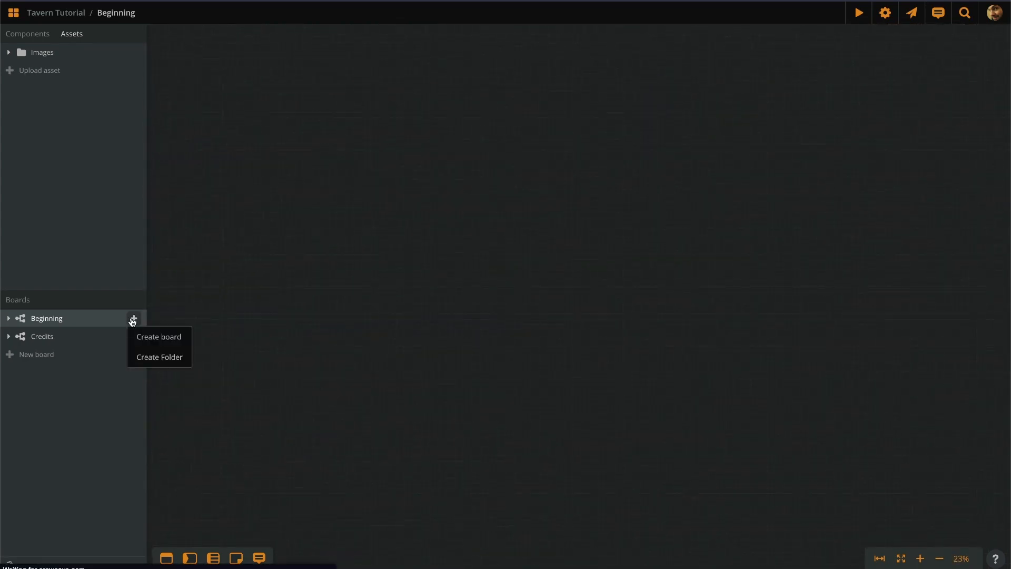
left_click(879, 557)
scroll(758, 328, "up", 8)
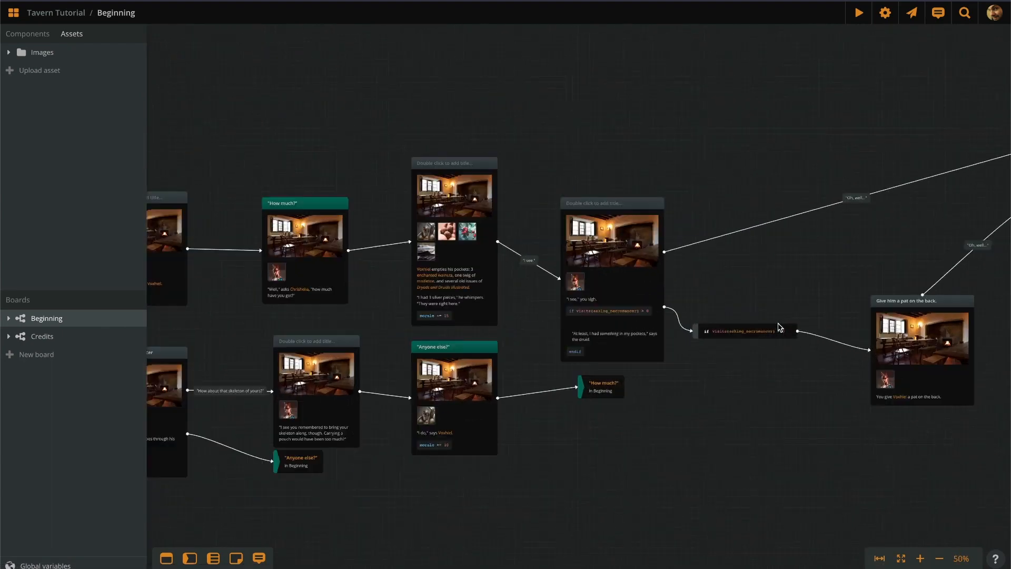
scroll(821, 358, "up", 1)
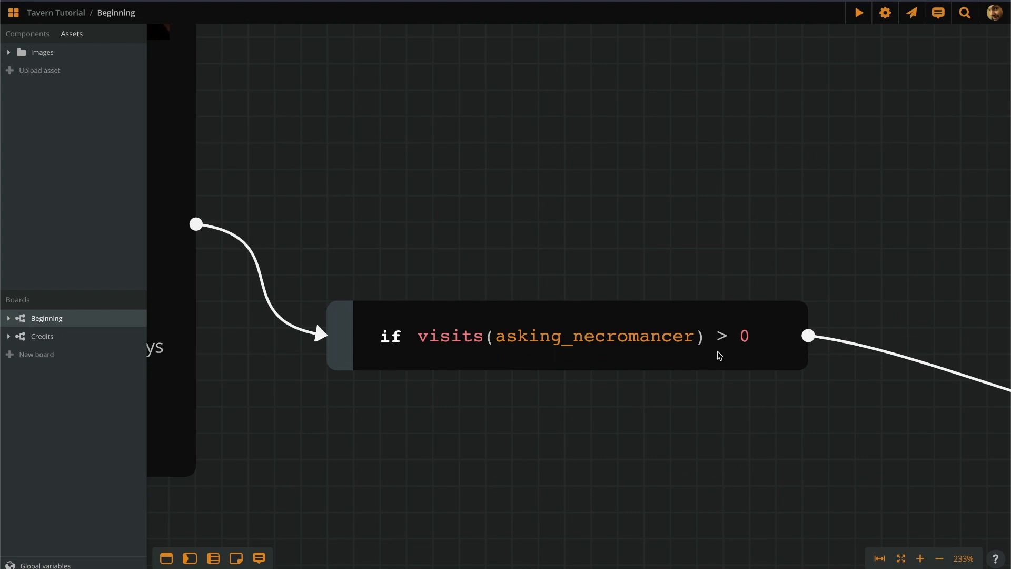
double_click(763, 335)
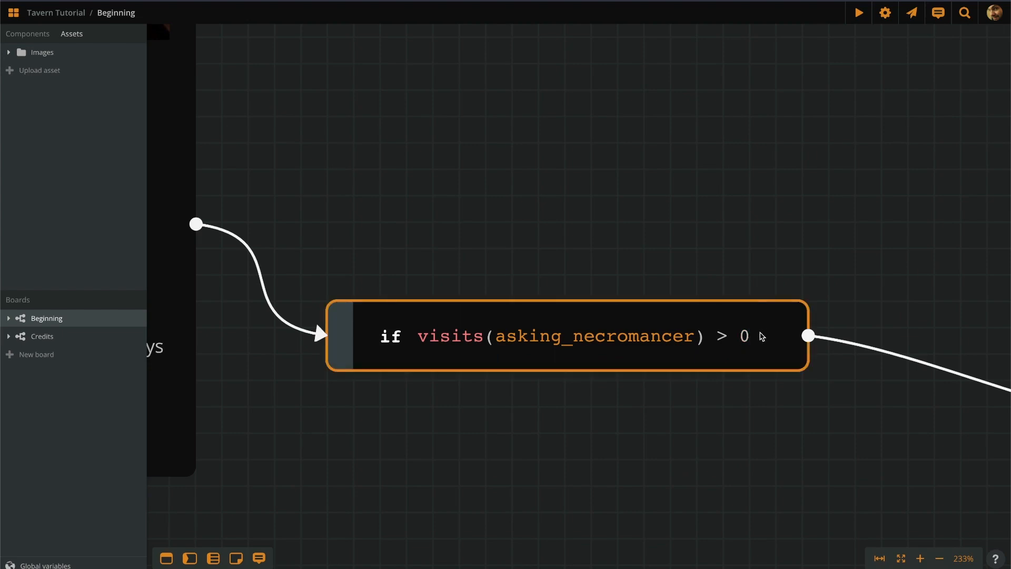
key("BackSpace")
key("BackSpace")
key("BackSpace")
key("BackSpace")
left_click(750, 423)
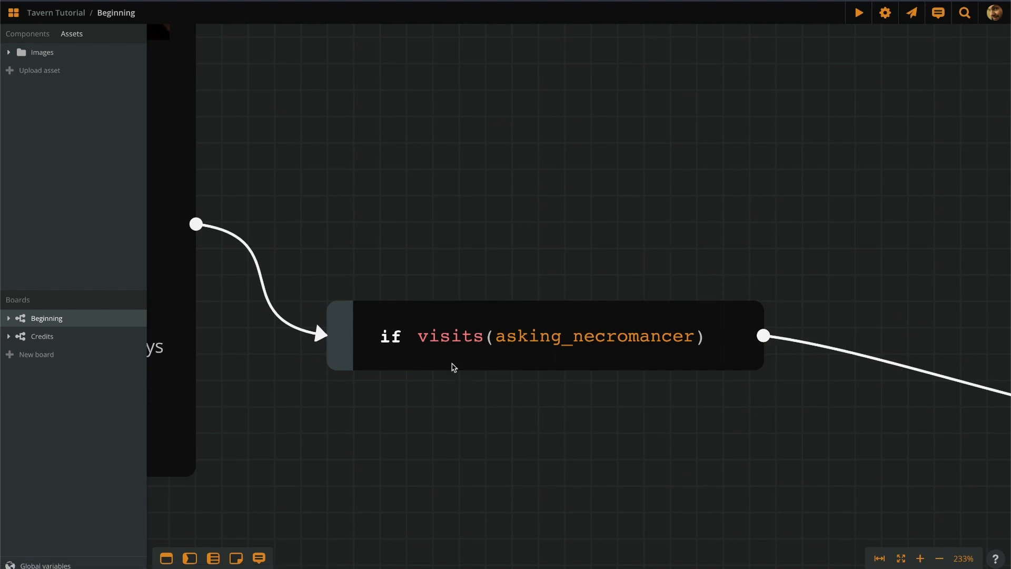
Remove the "> 0" comparison from the if statement inside the "I see," you sigh element's content.
scroll(521, 290, "down", 2)
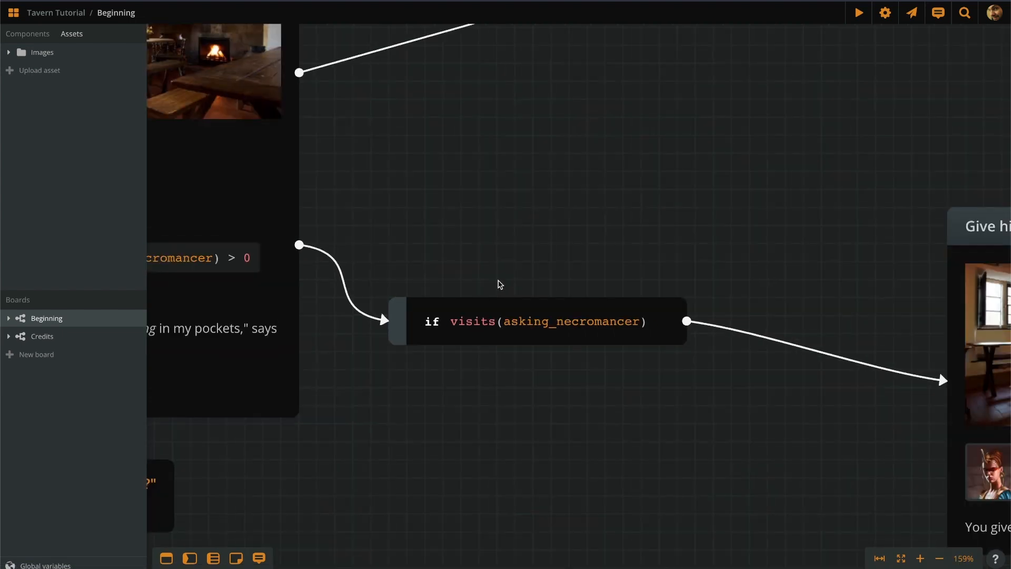
scroll(597, 332, "down", 2)
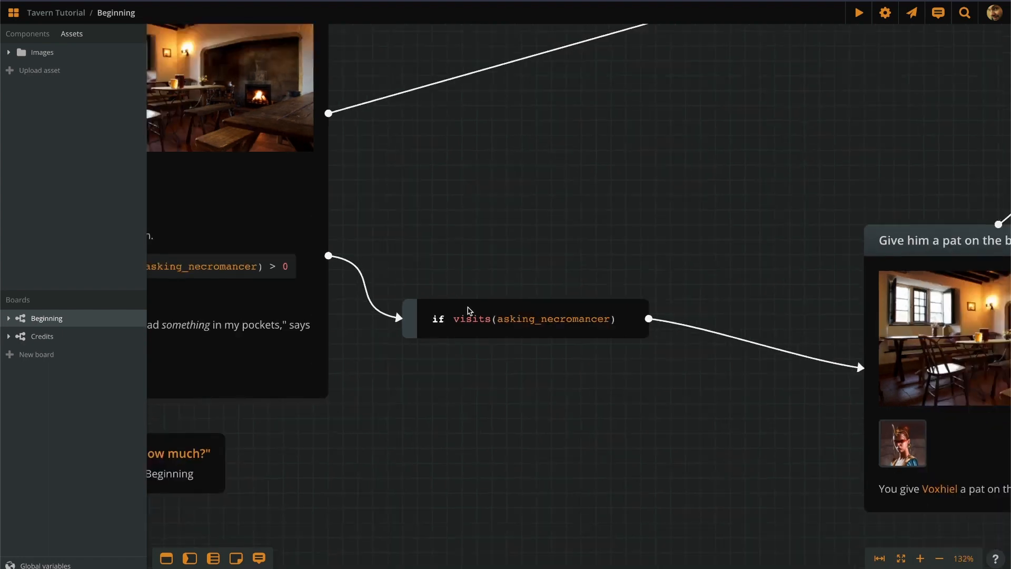
scroll(788, 316, "right", 1)
scroll(742, 262, "right", 1)
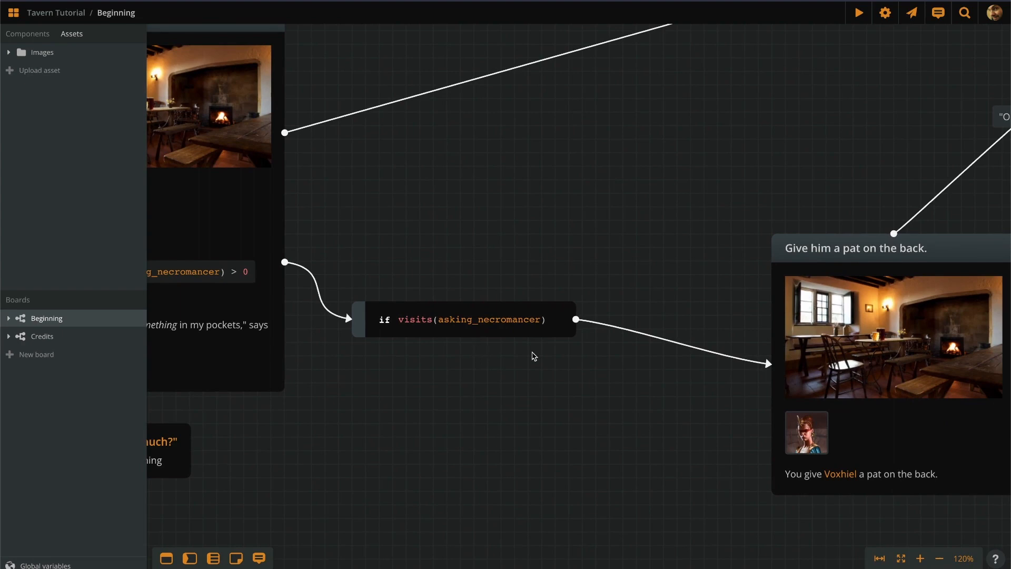
scroll(661, 207, "down", 2)
left_click_drag(614, 196, 765, 199)
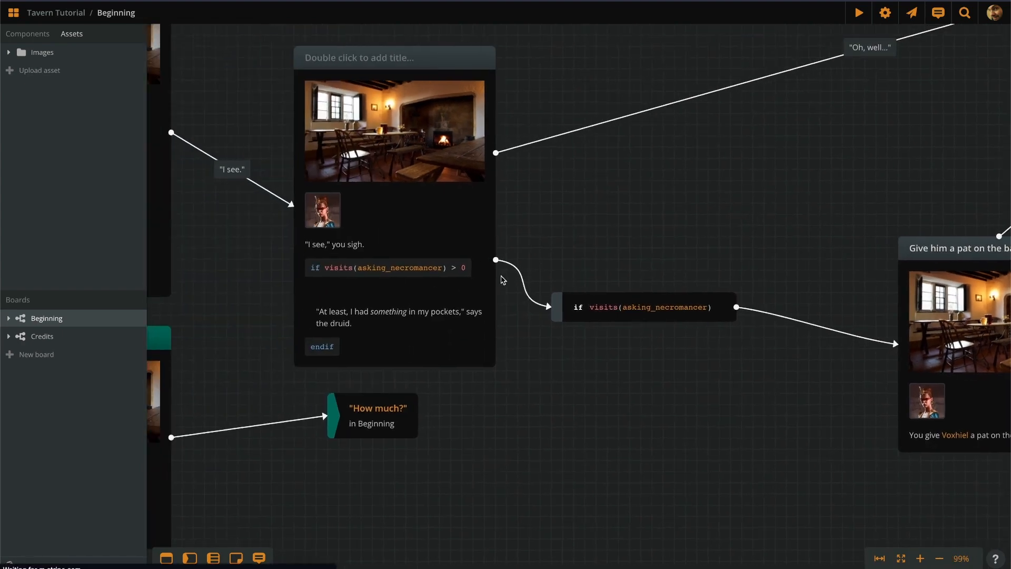
scroll(432, 274, "up", 5)
scroll(395, 285, "up", 3)
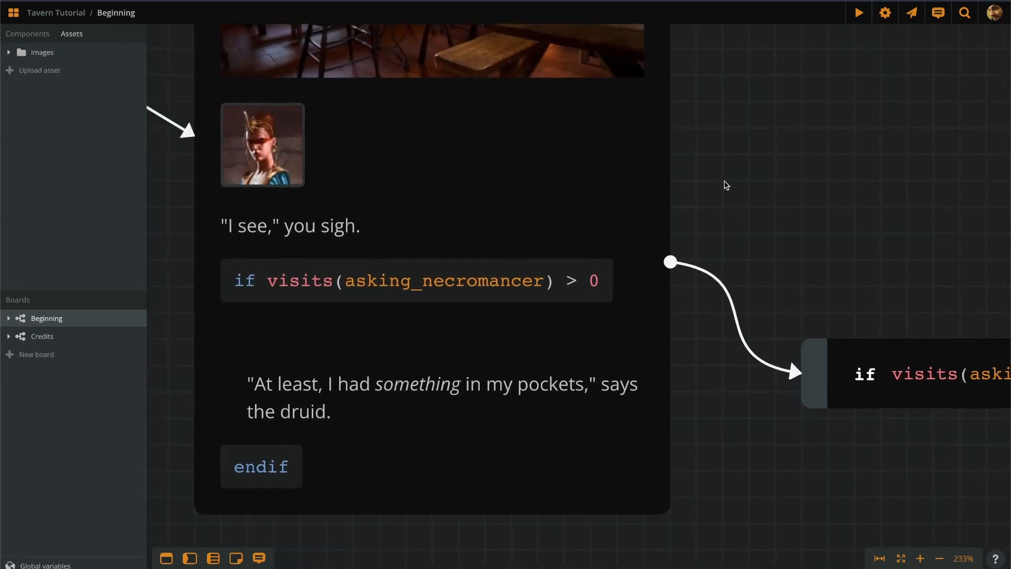
left_click(598, 282)
key("BackSpace")
key("BackSpace")
key("BackSpace")
key("BackSpace")
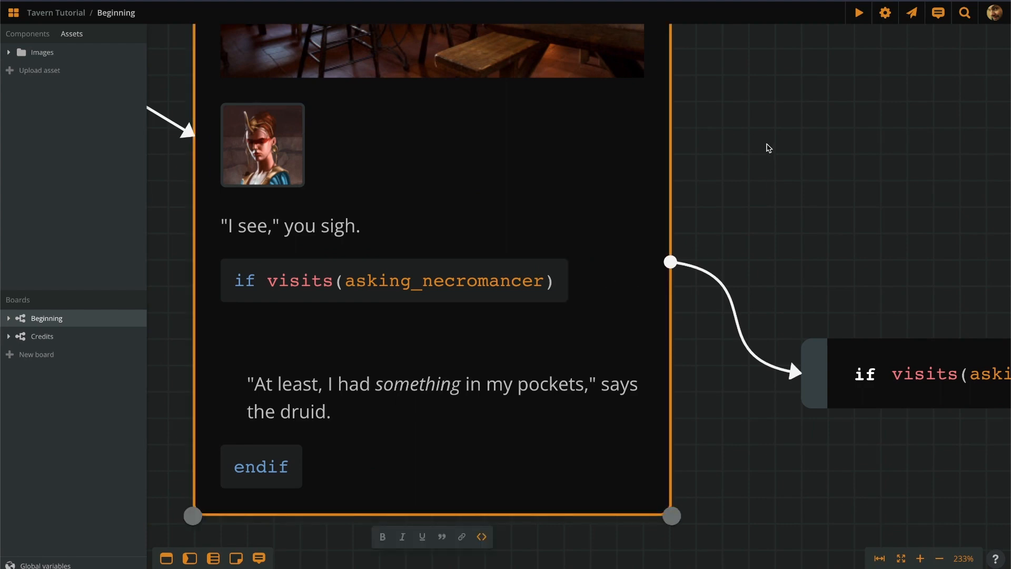
left_click(769, 149)
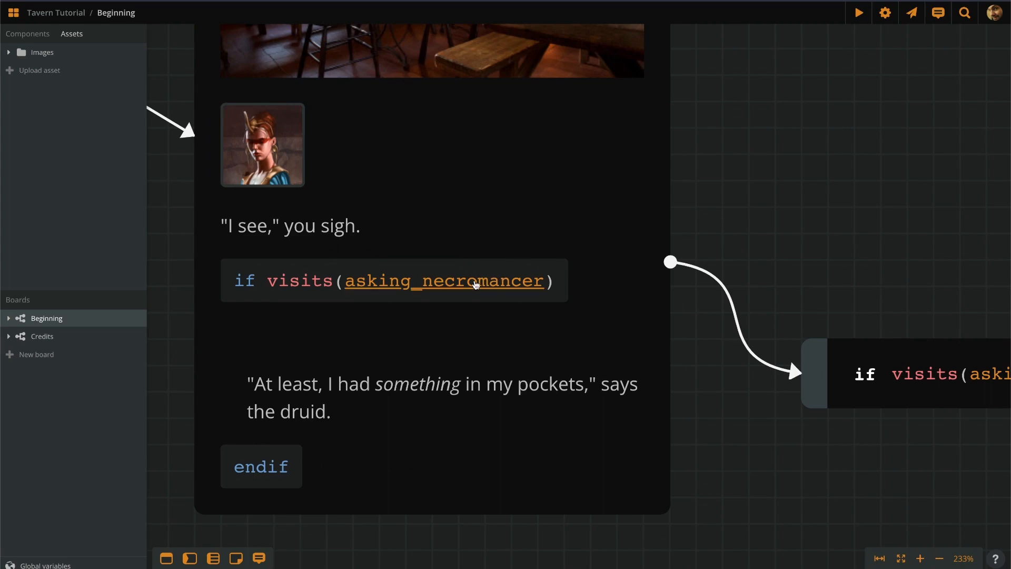
Follow the asking_necromancer reference in the if statement to its element and examine that element.
left_click(472, 285)
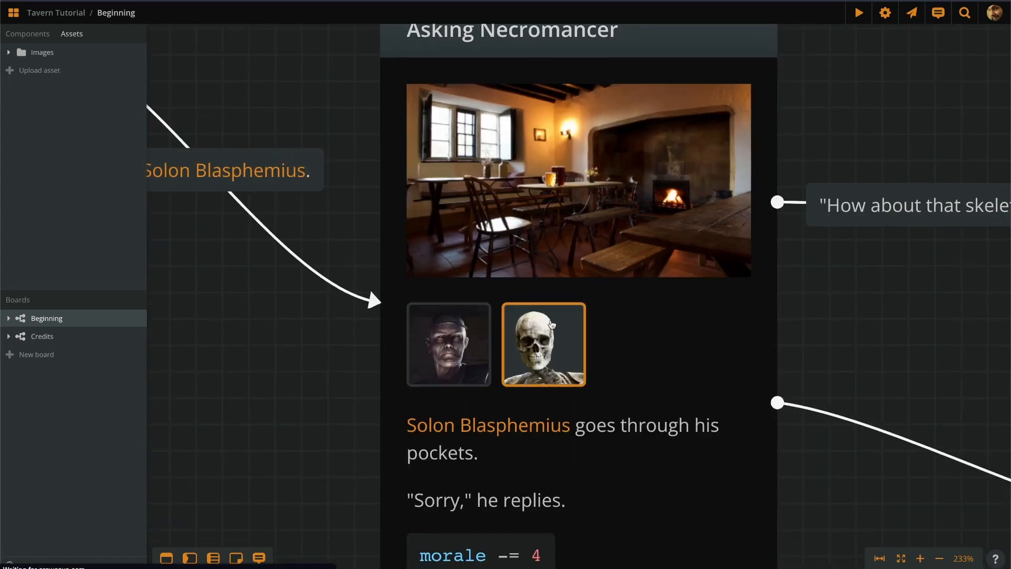
mouse_move(551, 324)
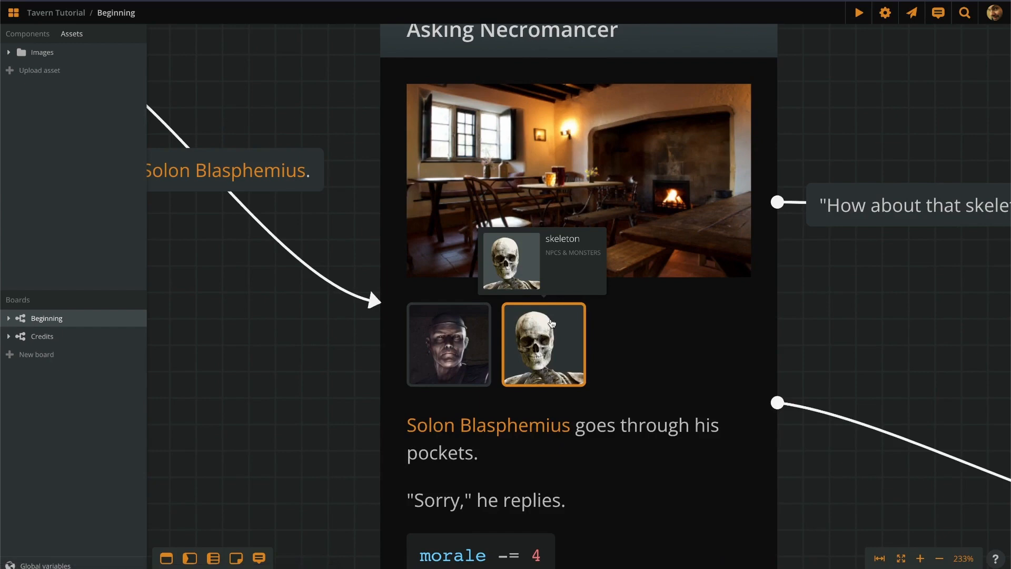
mouse_move(489, 321)
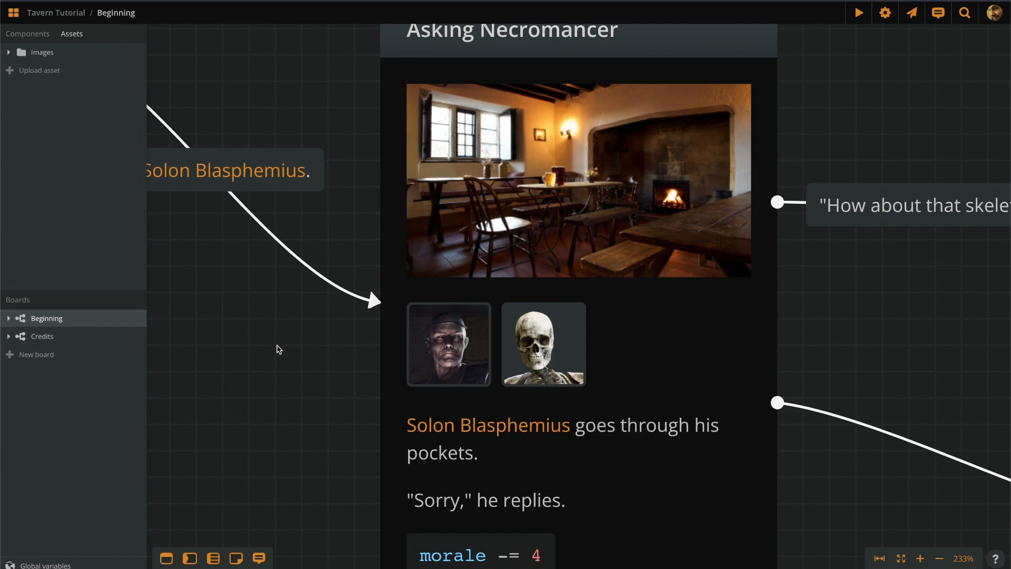
Paste the untitled element with the reply about bringing the skeleton as a jumper in the empty space below it.
scroll(280, 350, "down", 1)
scroll(277, 347, "down", 2)
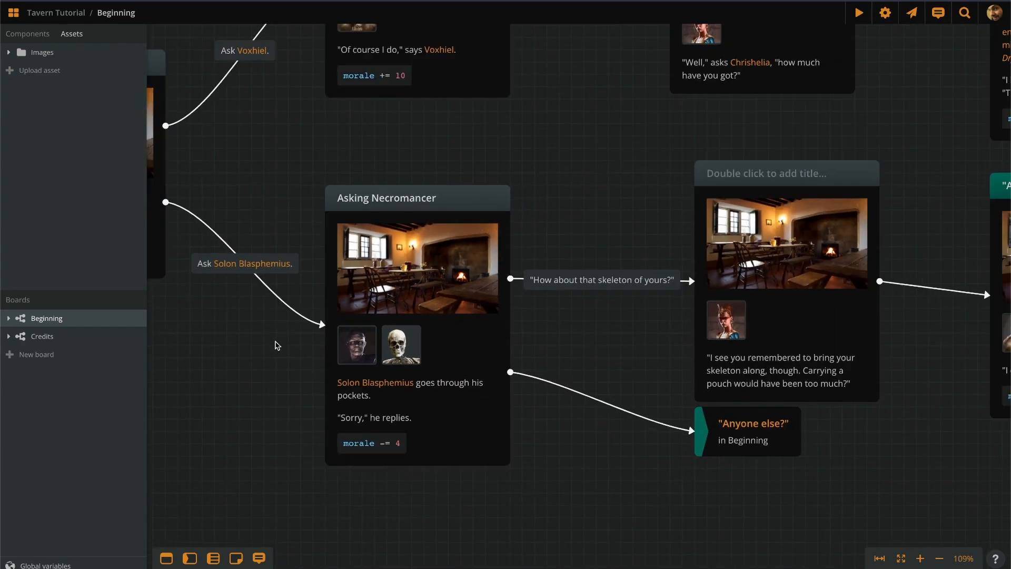
left_click_drag(605, 327, 424, 296)
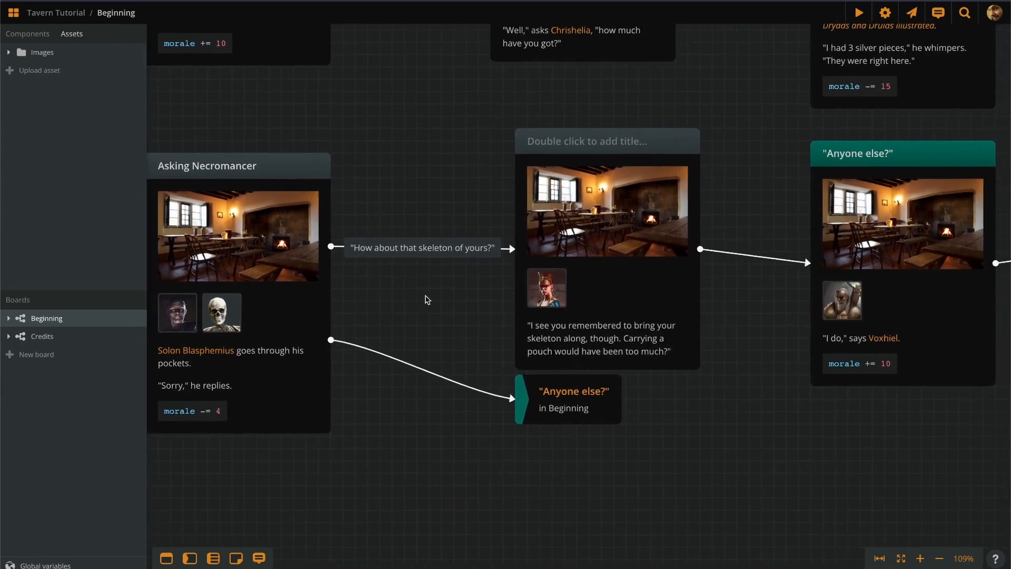
scroll(690, 329, "up", 3)
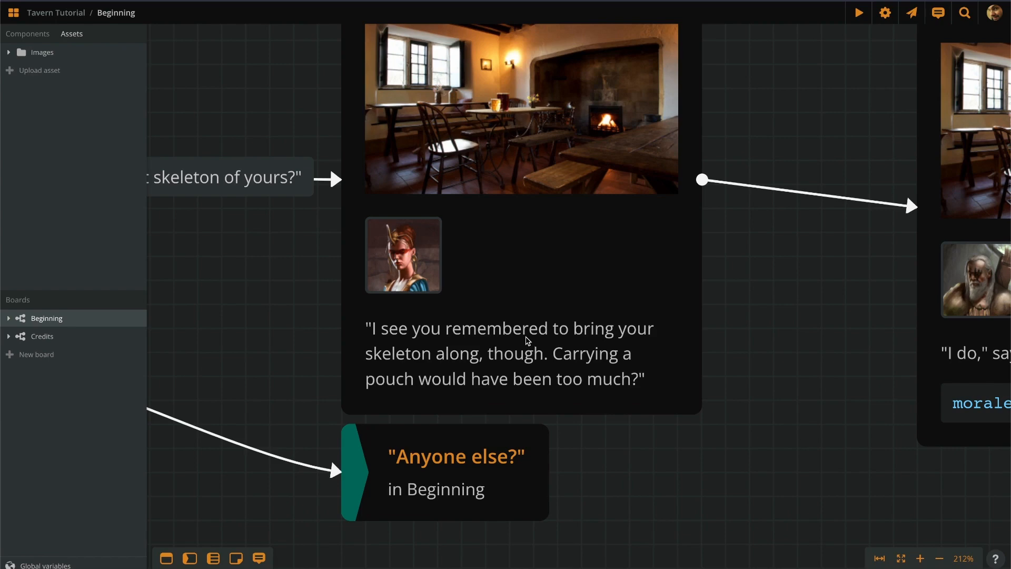
scroll(527, 340, "down", 5)
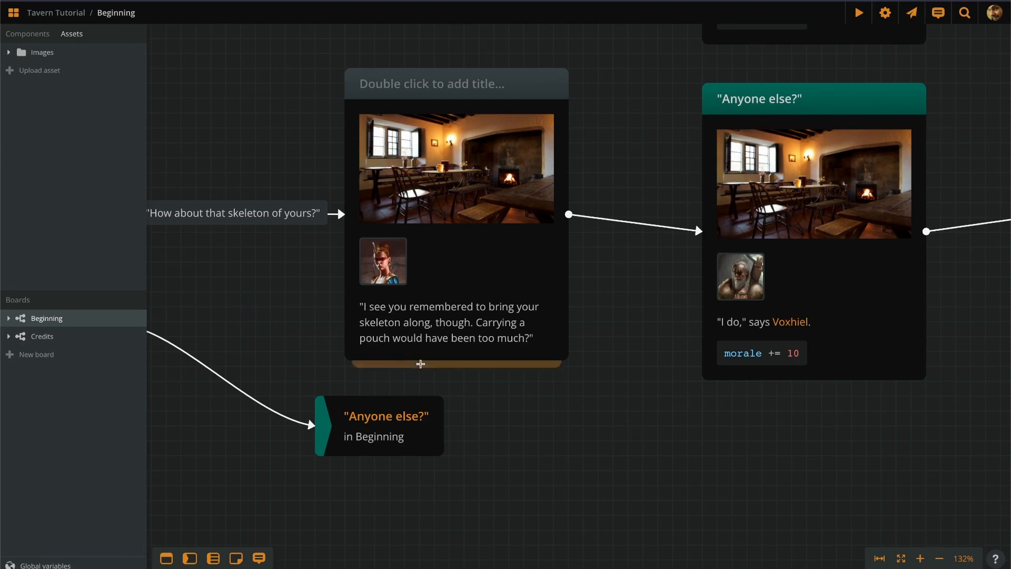
left_click(480, 259)
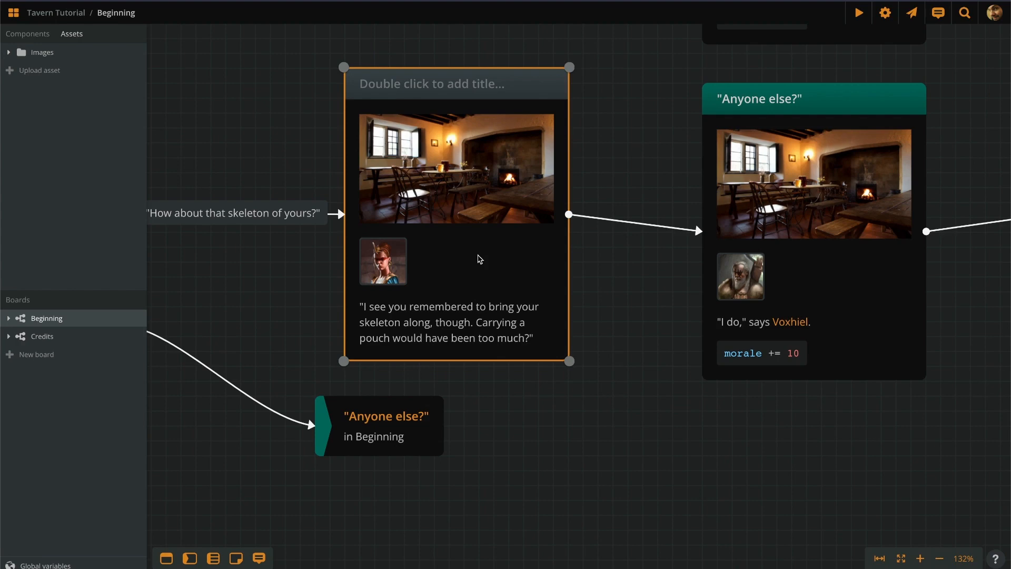
right_click(583, 449)
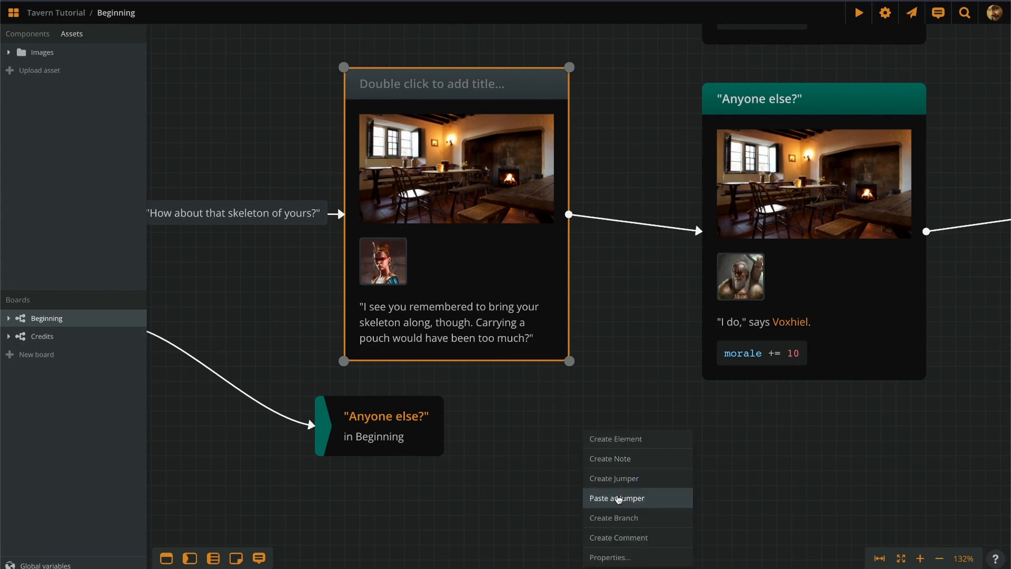
left_click(629, 503)
Spread the two jumpers apart by moving "Anyone else?" further left and the Empty element jumper slightly right and down.
left_click_drag(431, 447, 325, 480)
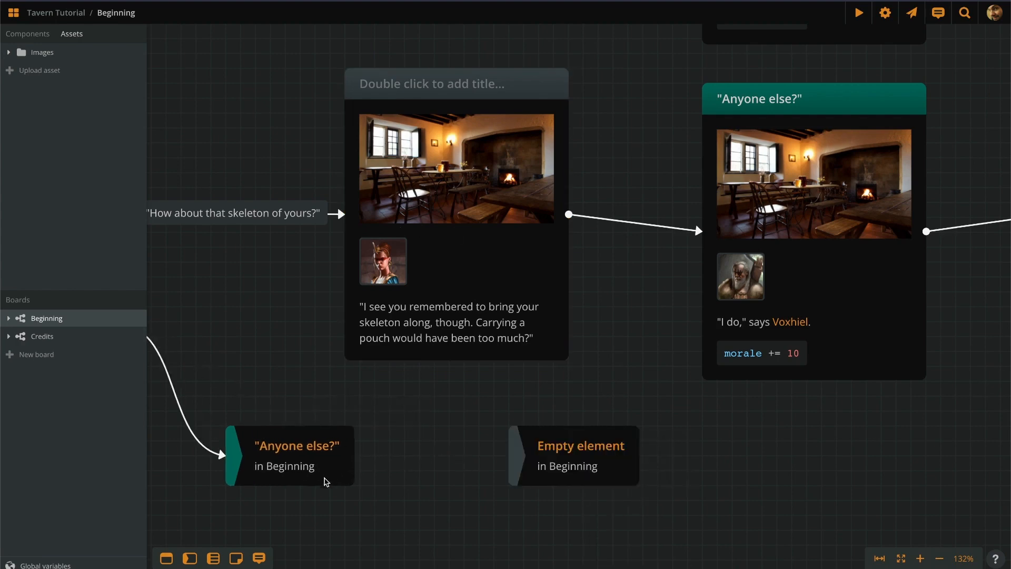
left_click_drag(582, 471, 627, 486)
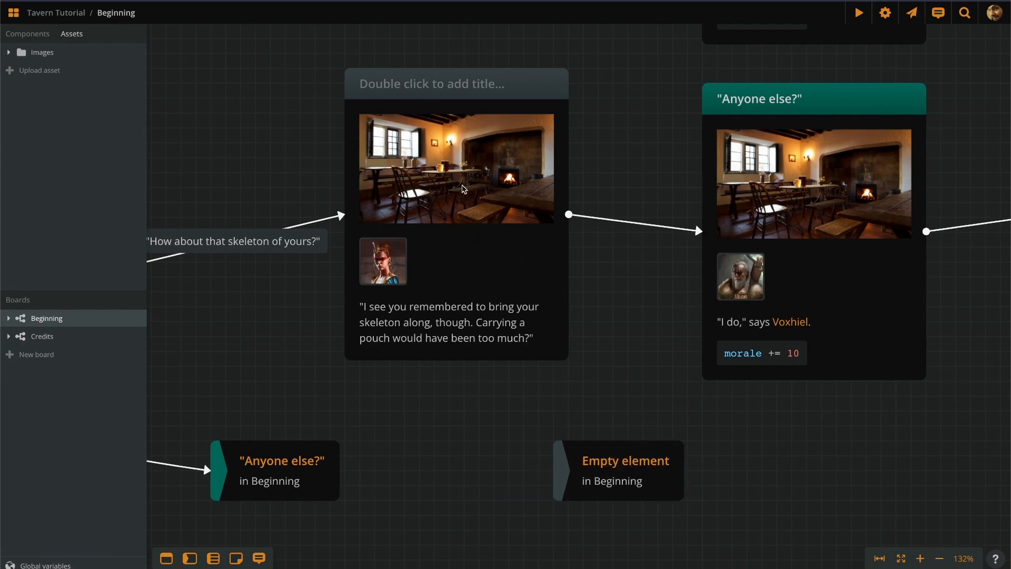
Title the untitled element with the reply about bringing the skeleton "Ask about skeleton".
left_click(435, 88)
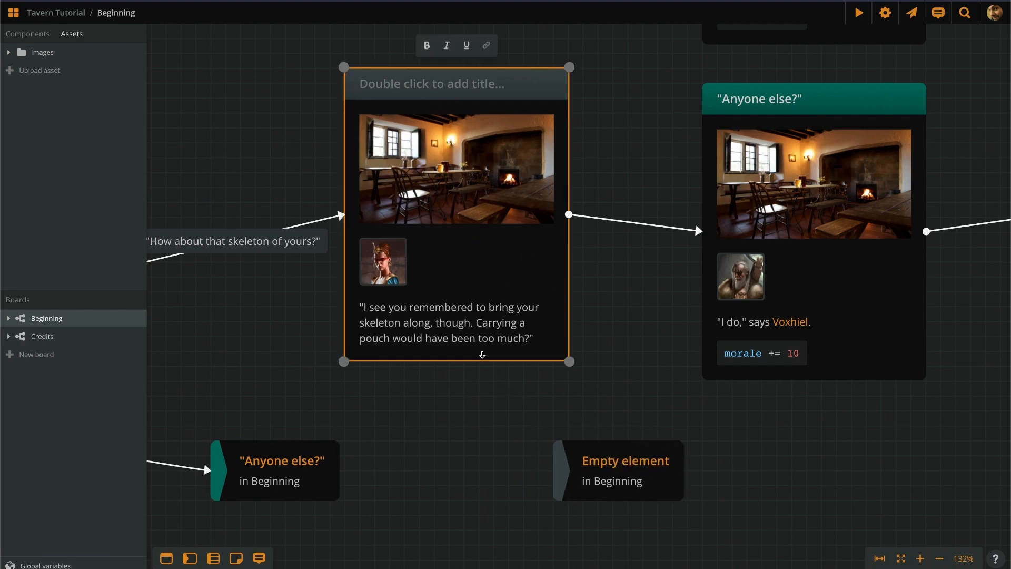
type("A")
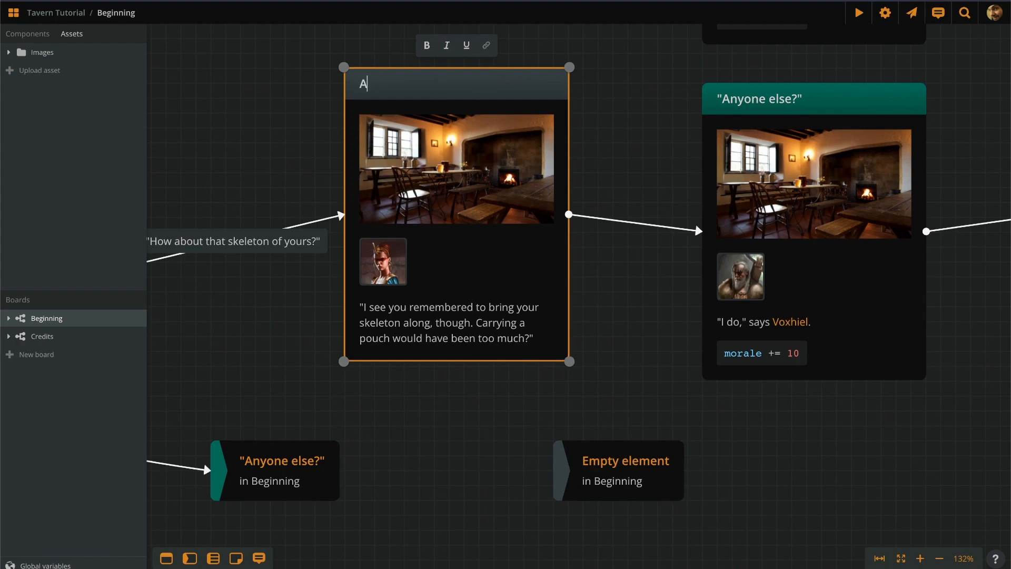
type("sk about skeleton")
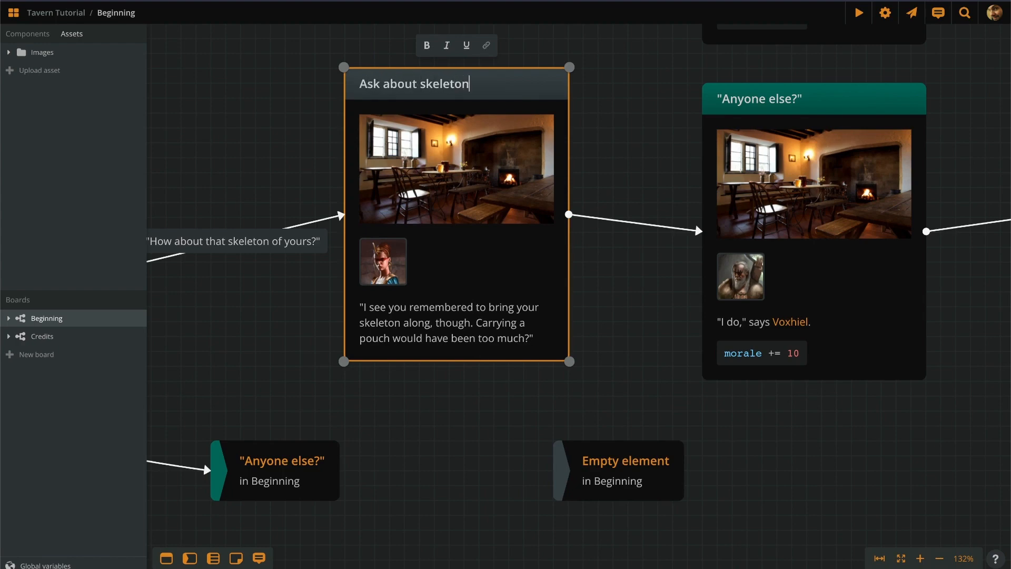
left_click(476, 422)
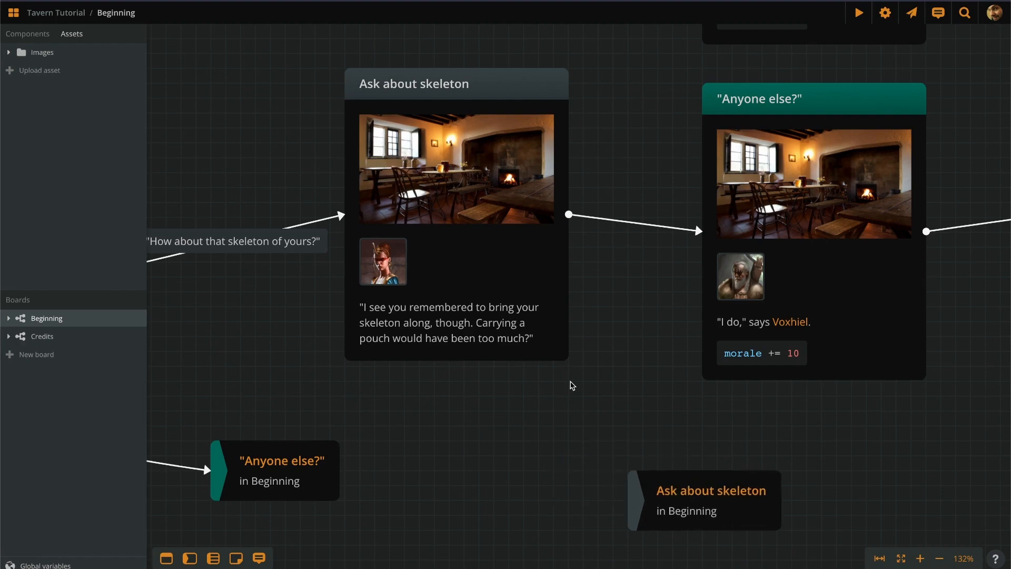
Connect the Ask about skeleton element to its own jumper and label the connection "Are you sure the skeleton has no money?" in quotation marks.
left_click_drag(560, 364, 688, 491)
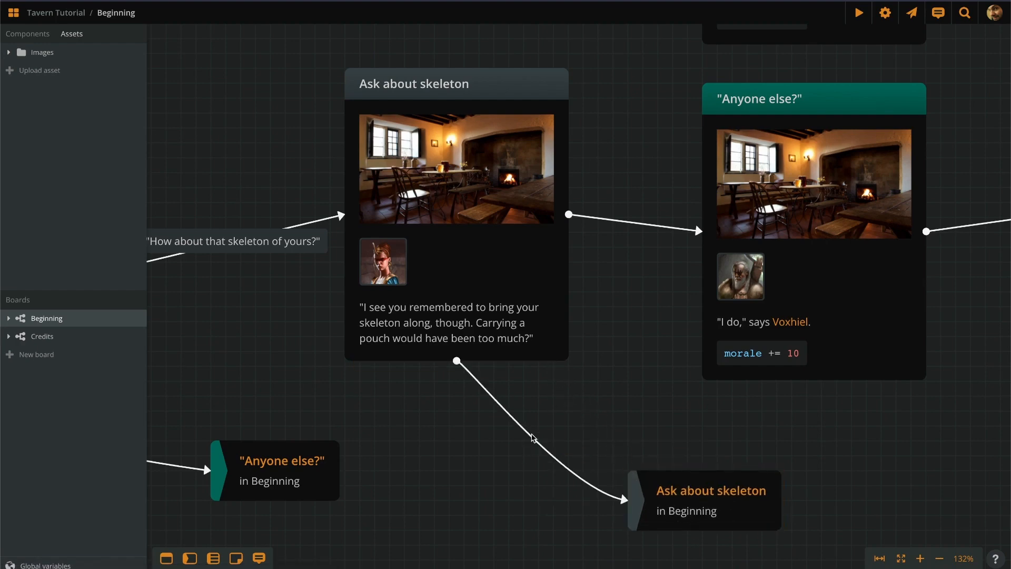
double_click(533, 438)
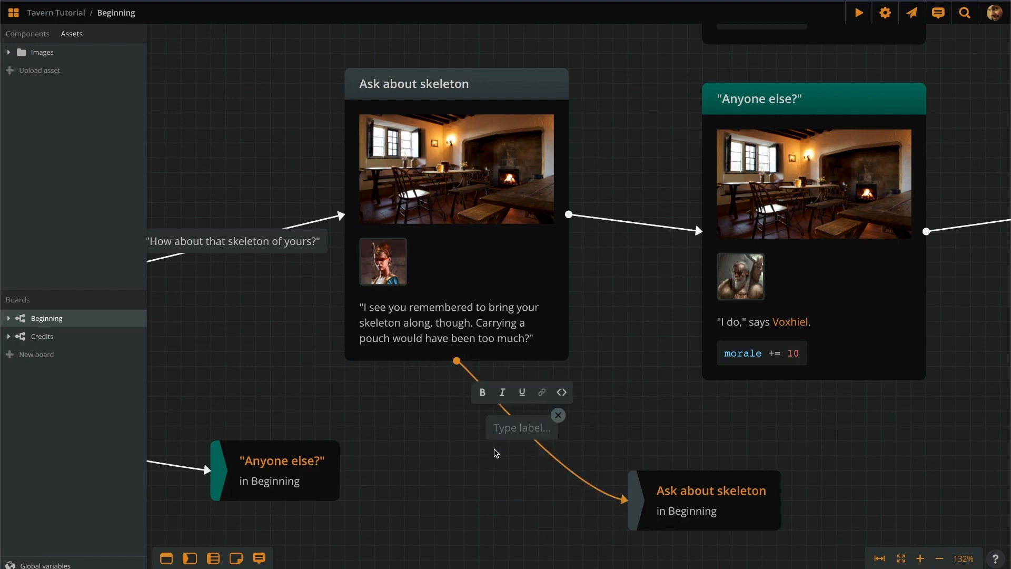
type("\"Are")
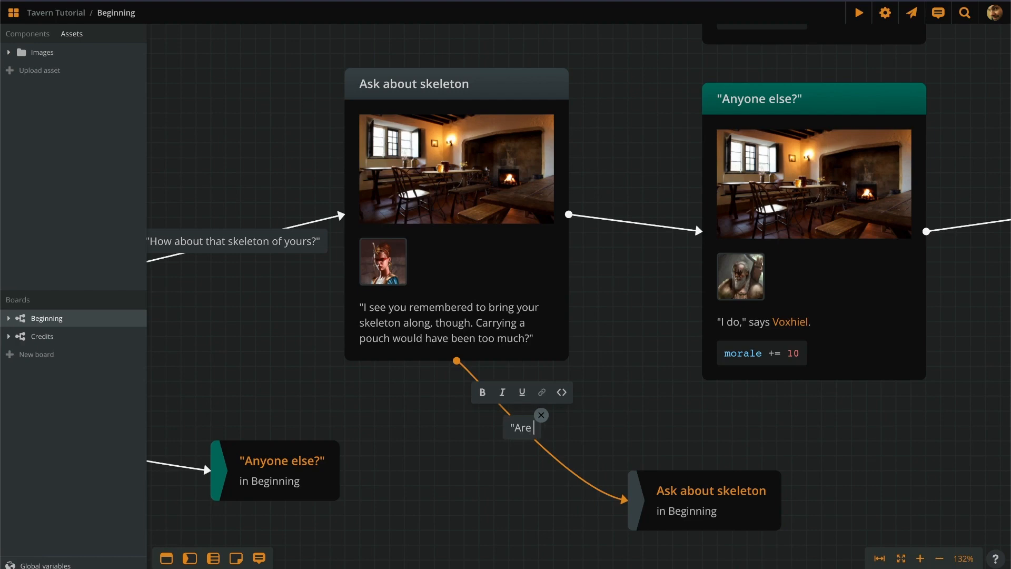
type(" you sure the ske")
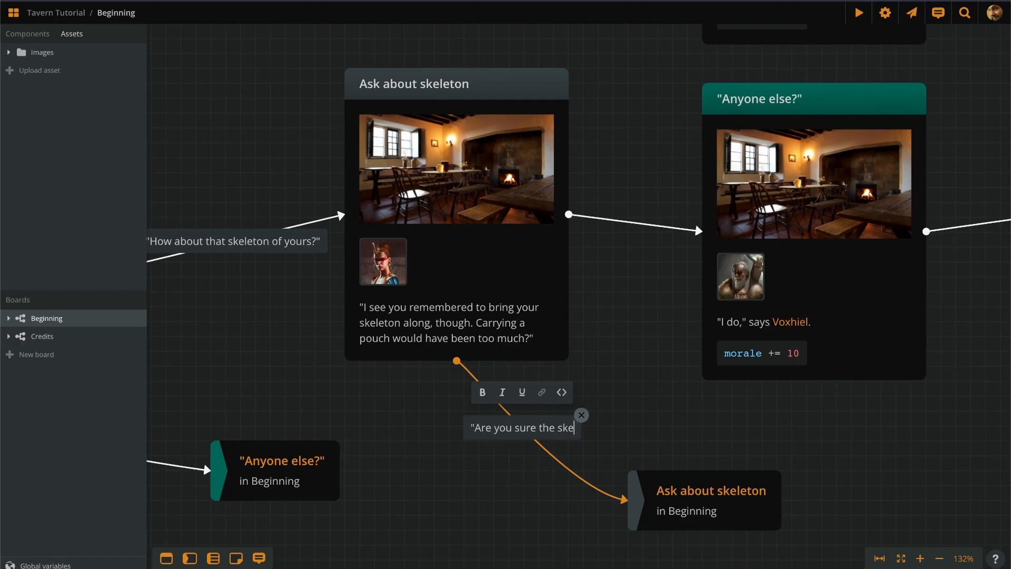
type("leton has no m")
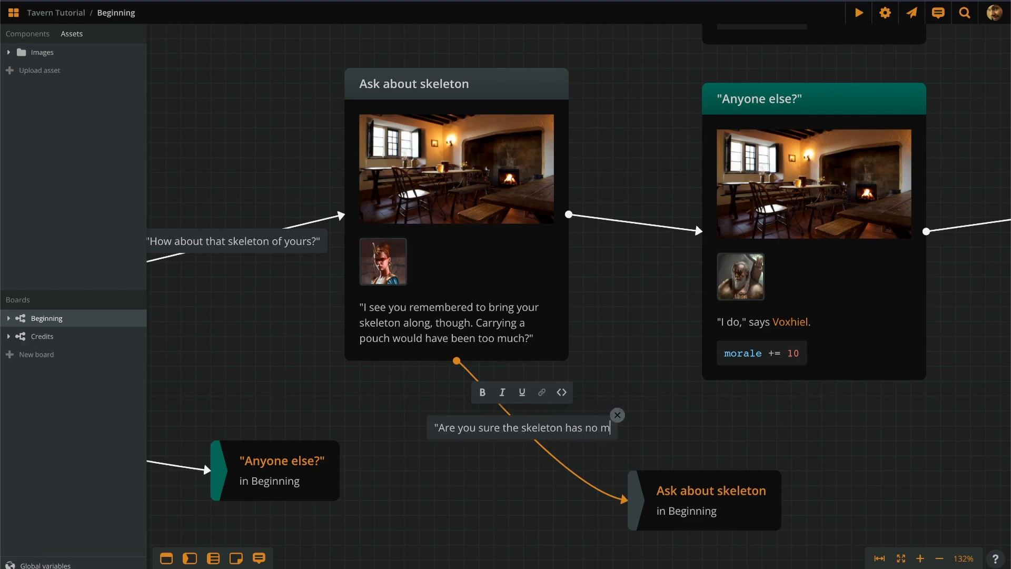
type("oney?\"")
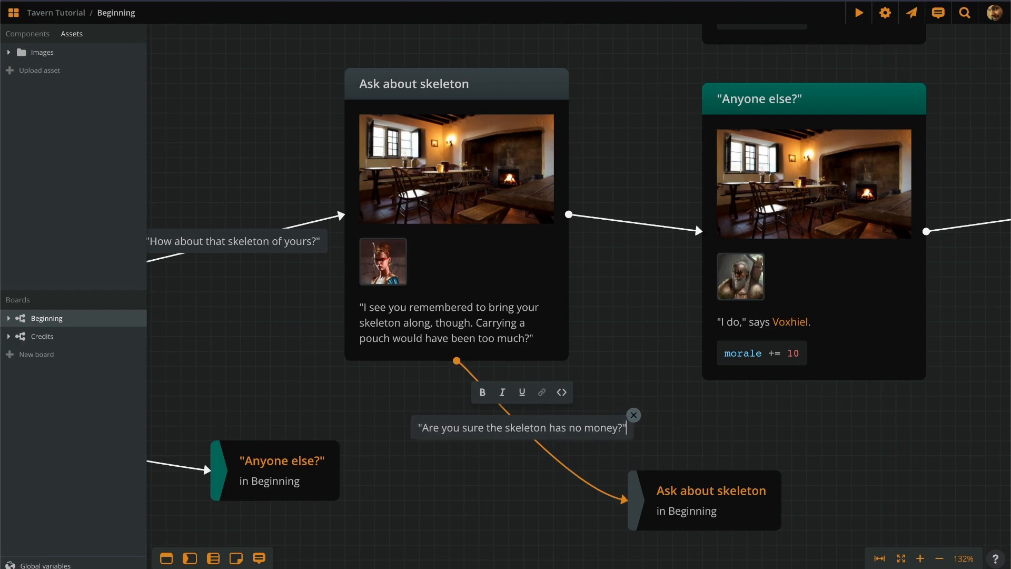
left_click(434, 494)
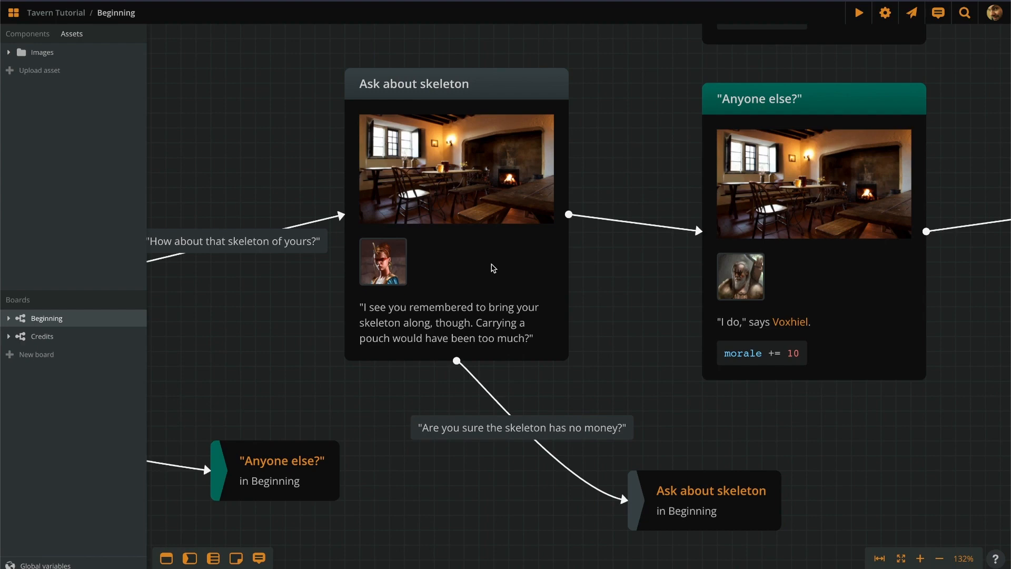
Insert the code line if visits() == 1 above the reply text in the Ask about skeleton element's content.
scroll(537, 347, "up", 3)
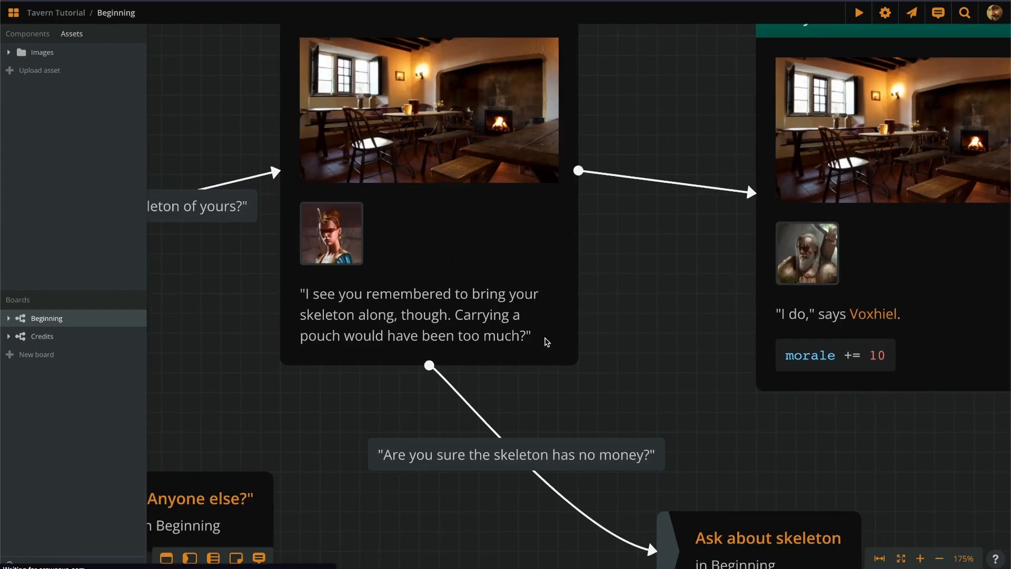
double_click(553, 333)
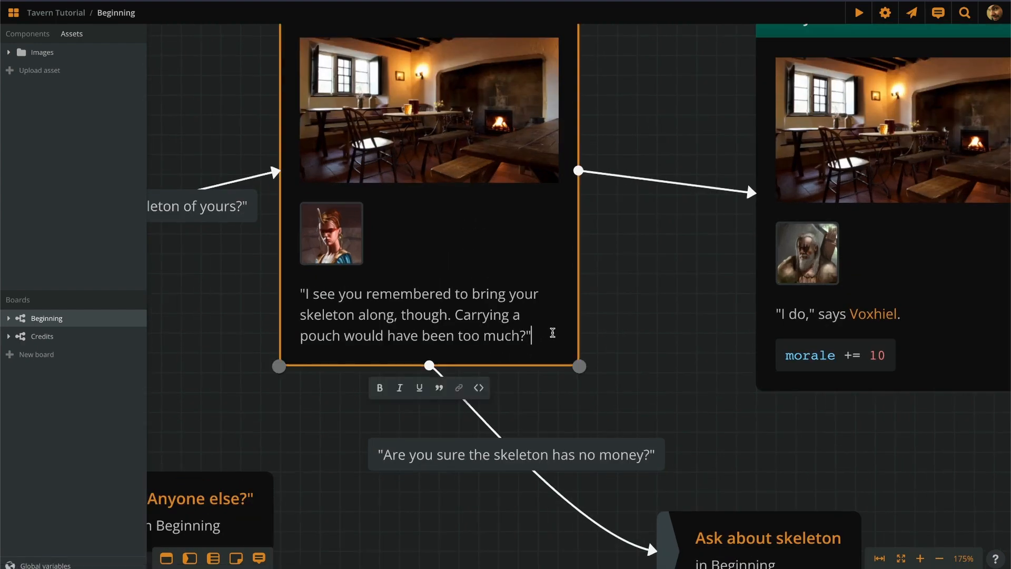
key("Return")
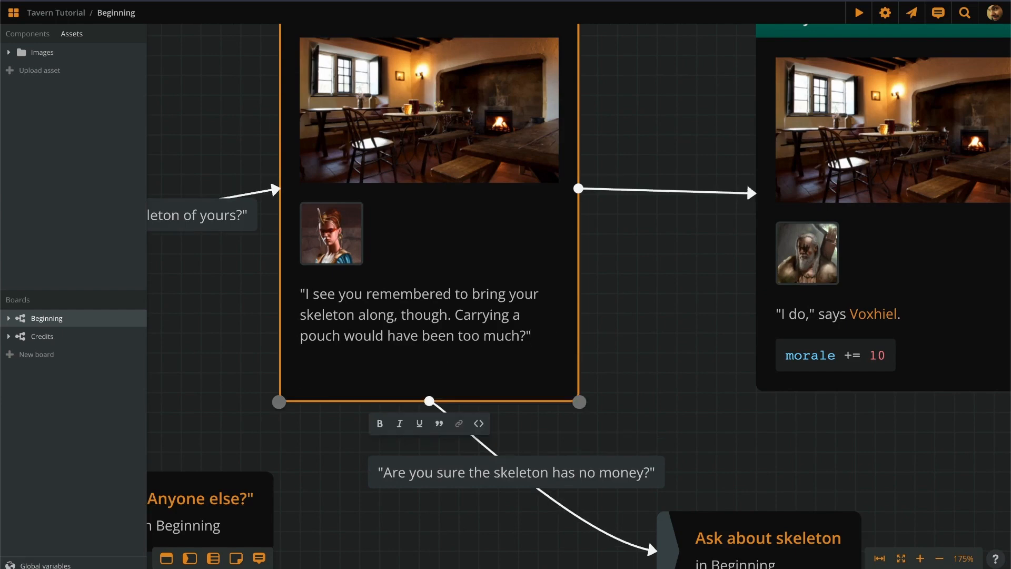
key("BackSpace")
key("Up")
key("Up")
key("Home")
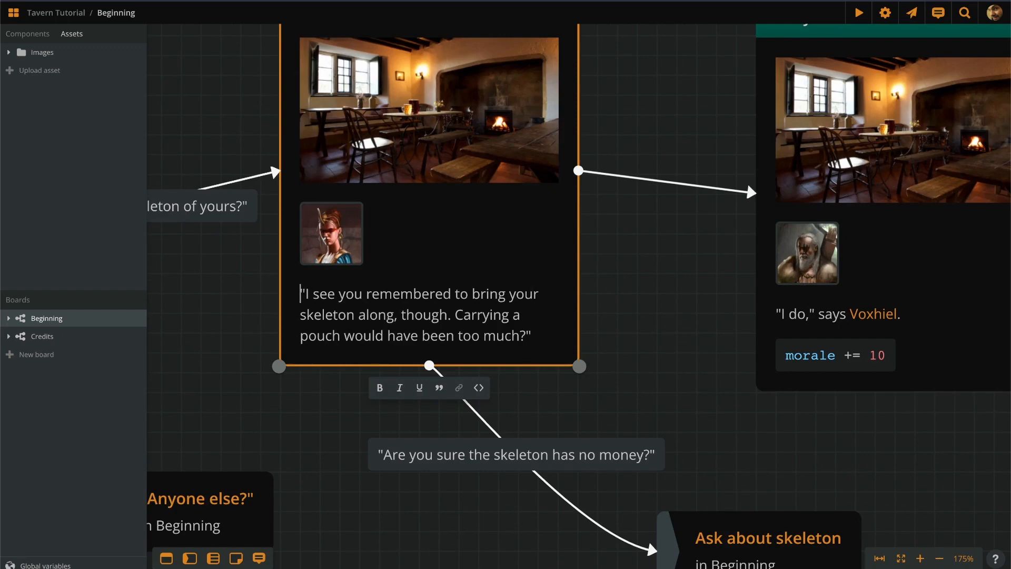
key("Return")
key("Up")
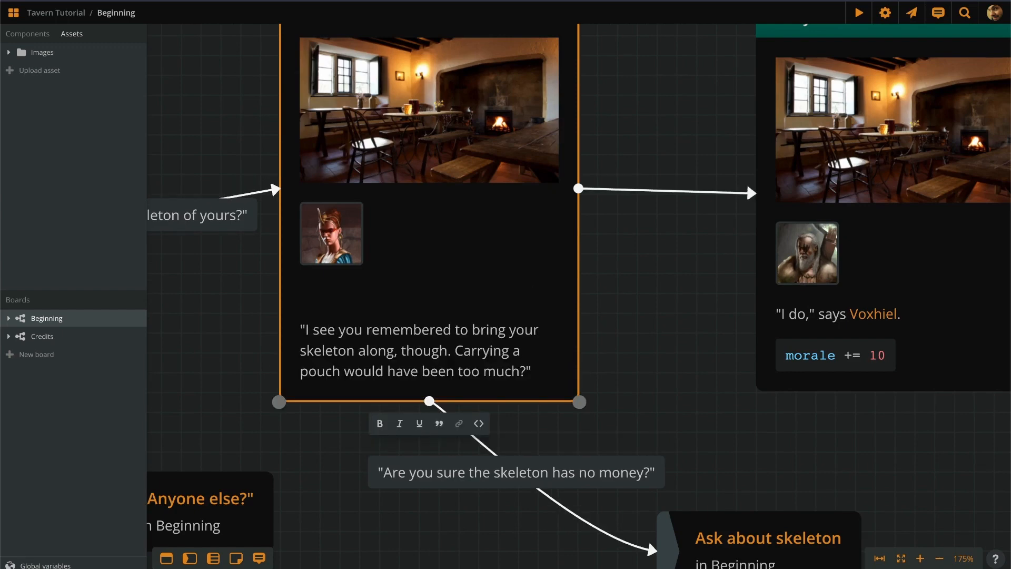
key("ctrl+alt+c")
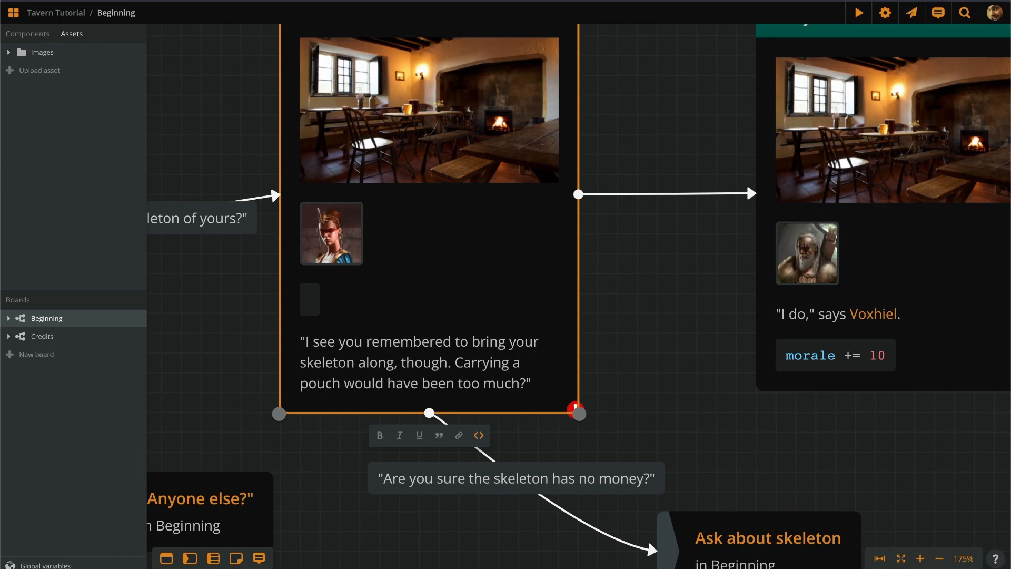
type("if visits")
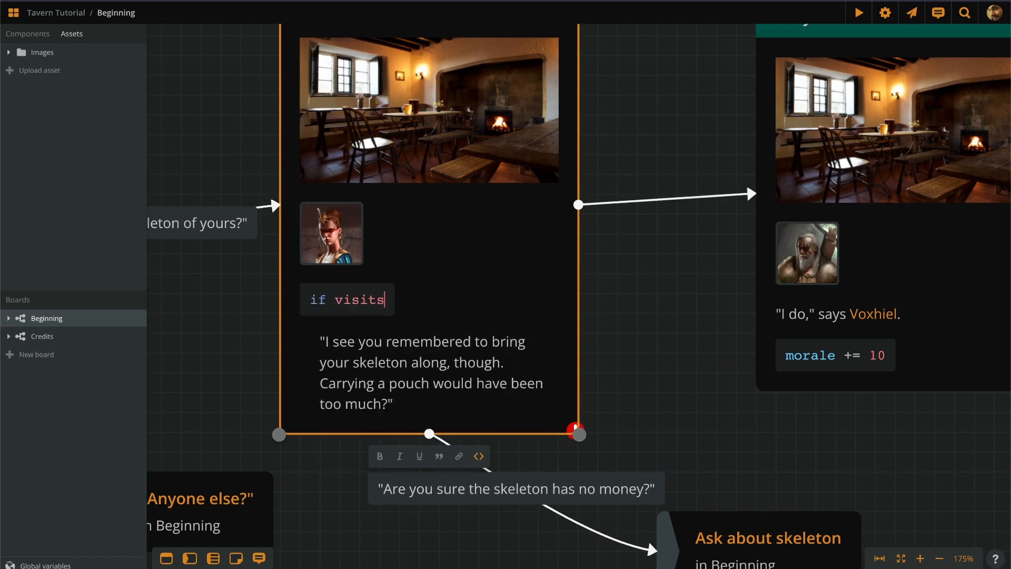
type("()")
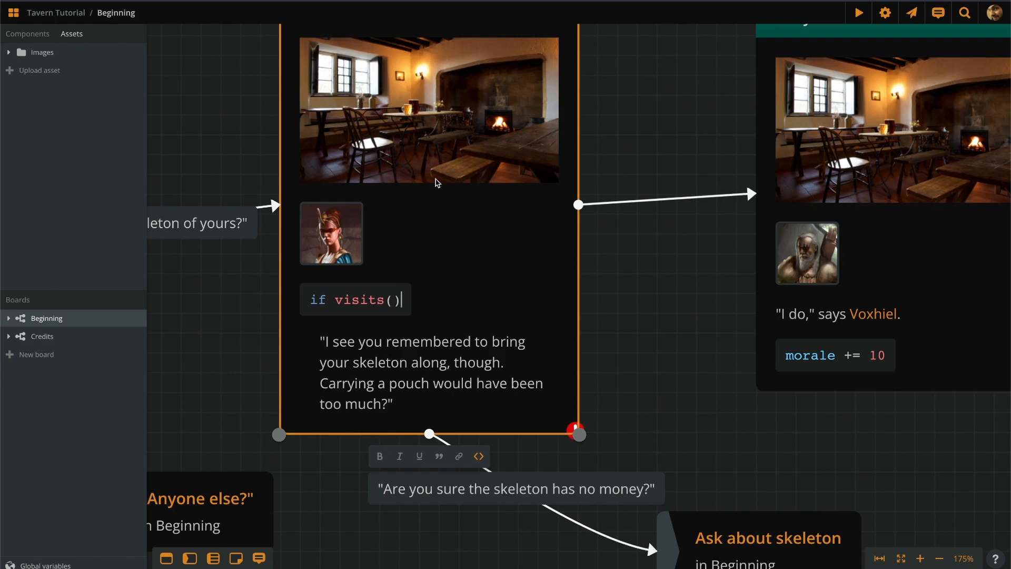
type("== 1")
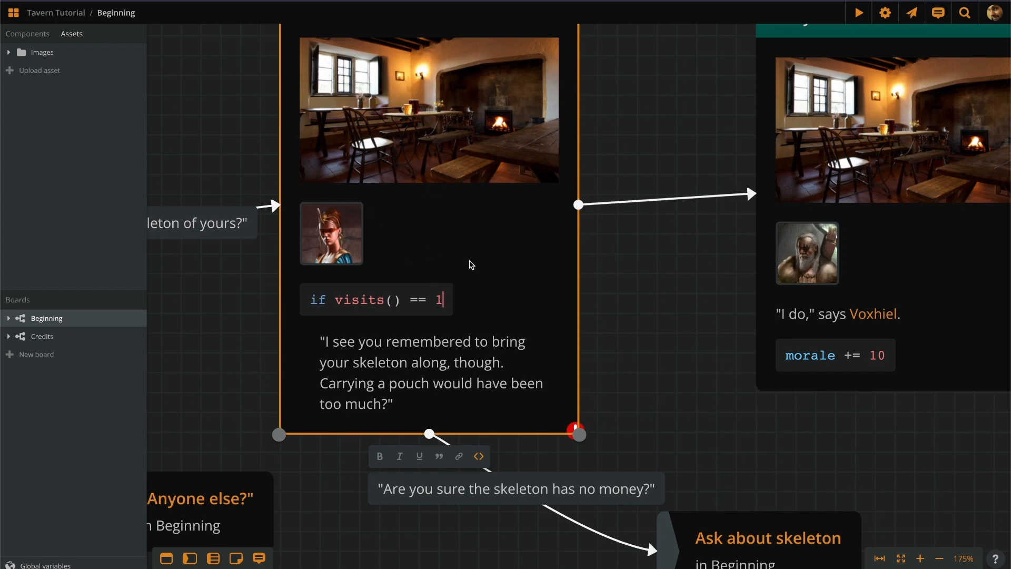
Add the code line elseif visits() == 2 below the reply that ends with "too much?".
scroll(464, 343, "down", 3)
scroll(458, 402, "up", 5)
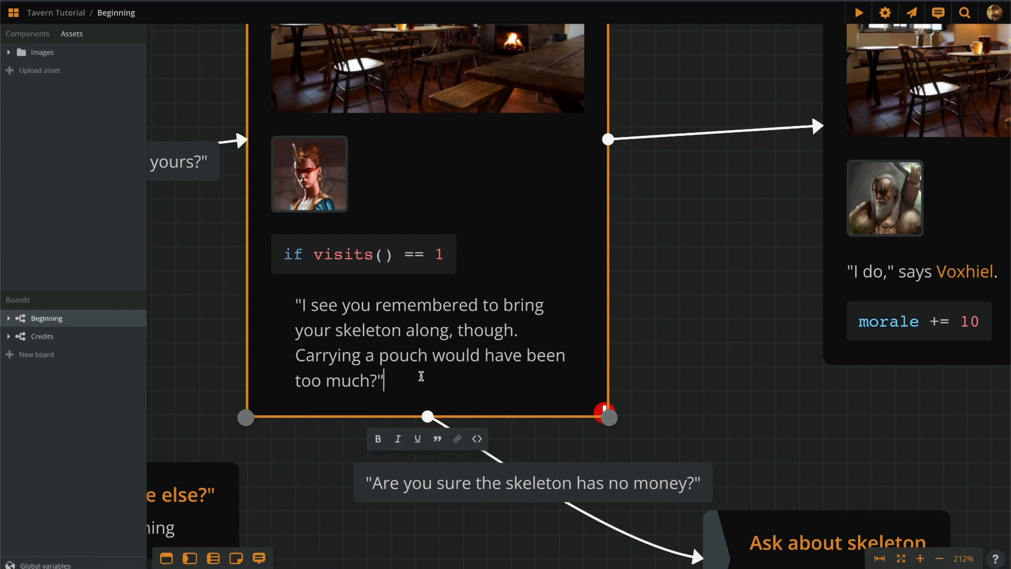
key("Return")
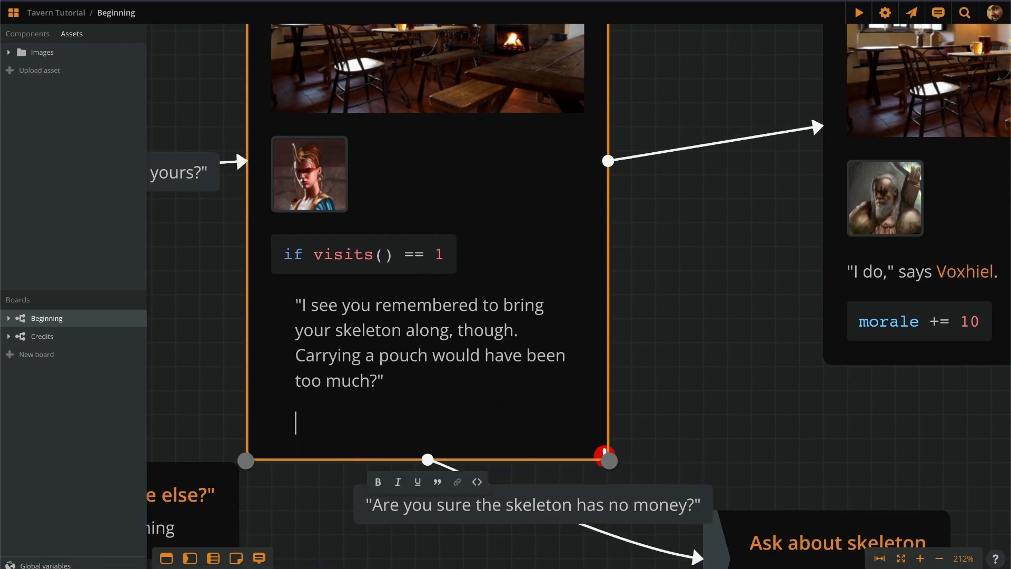
type("```elseif")
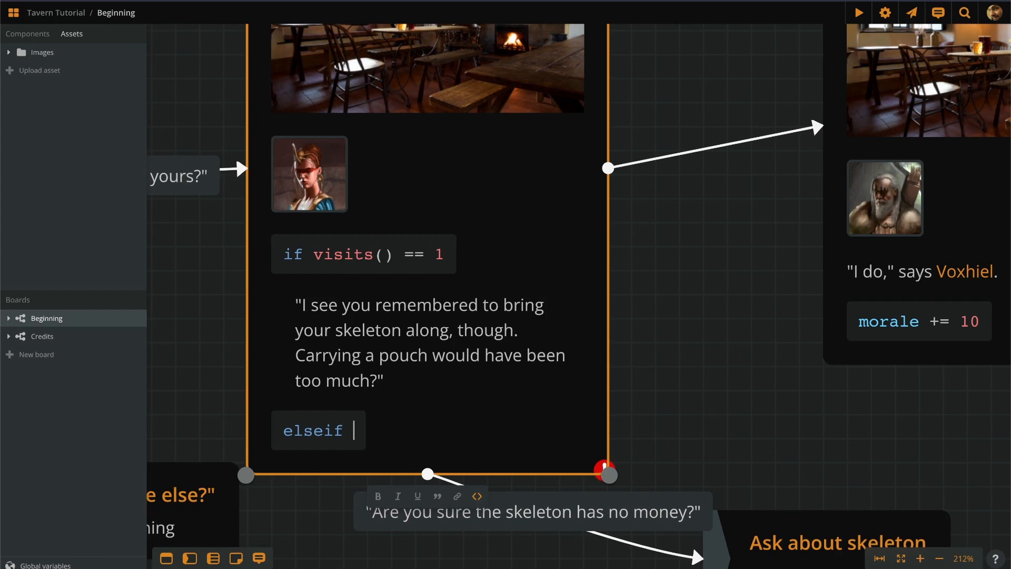
type(" visits() == ")
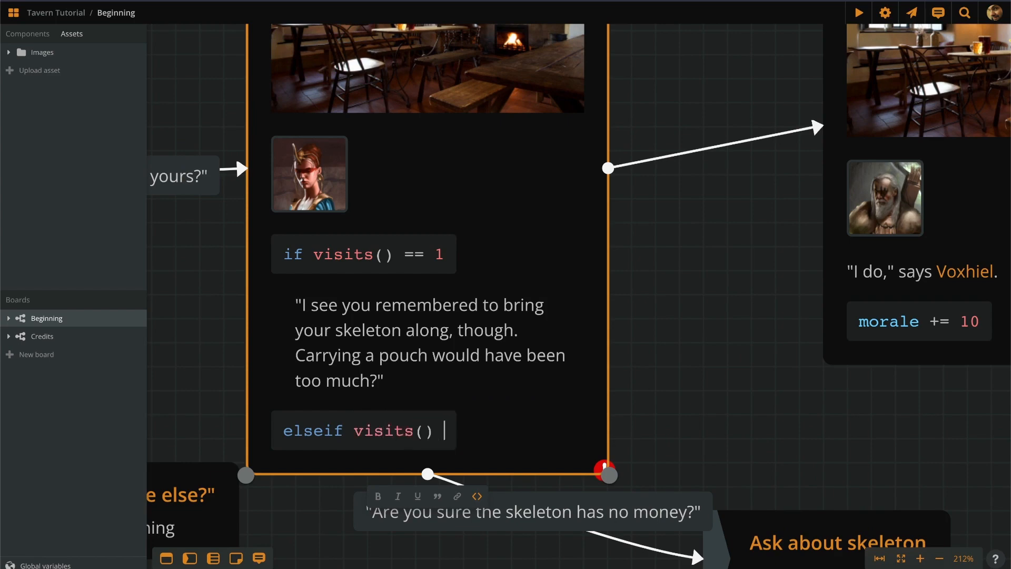
type("2")
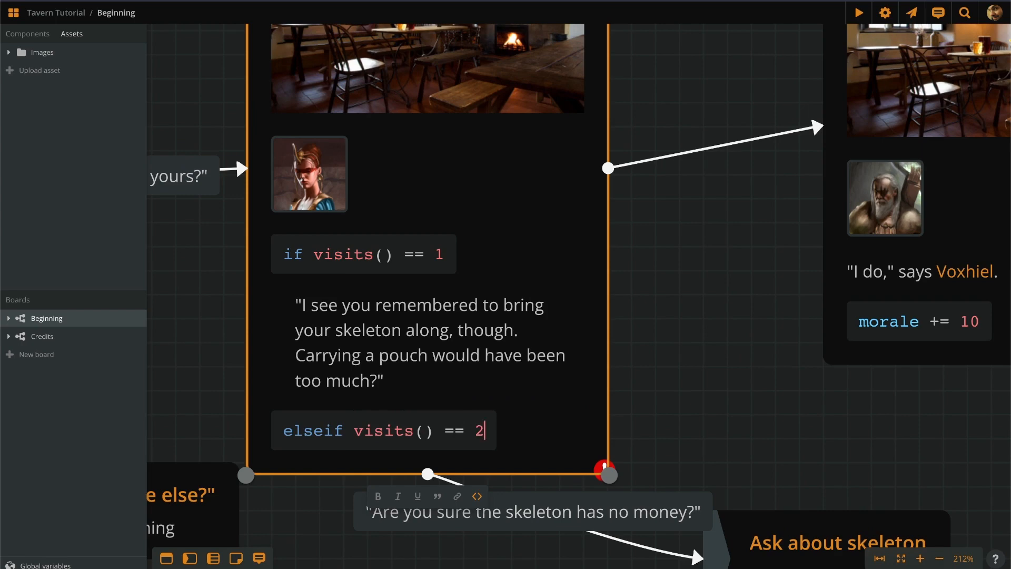
Under the elseif line, write the paragraph "Are you sure the skeleton has no money?" you ask.
key("Return")
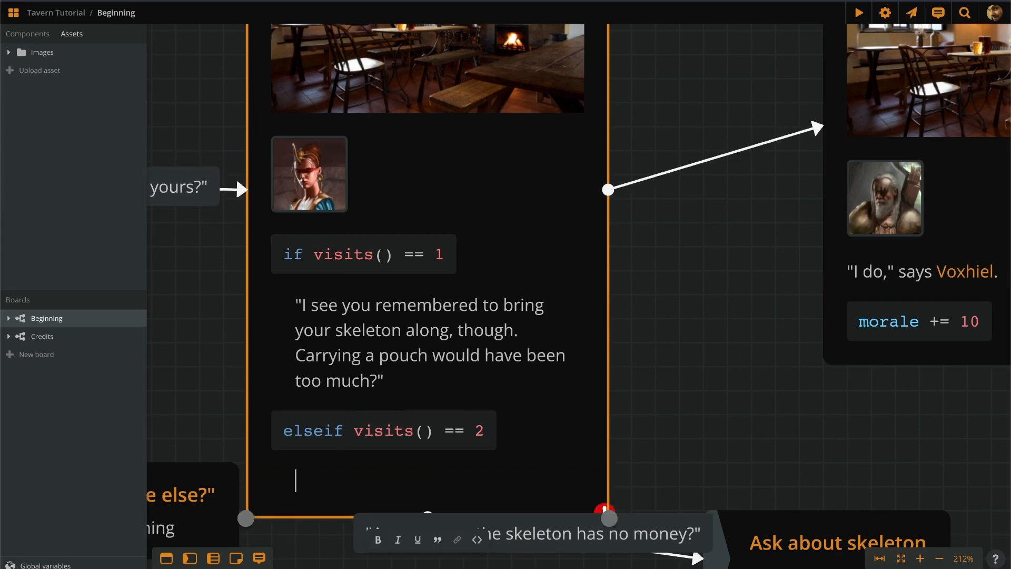
type("\"Are you ")
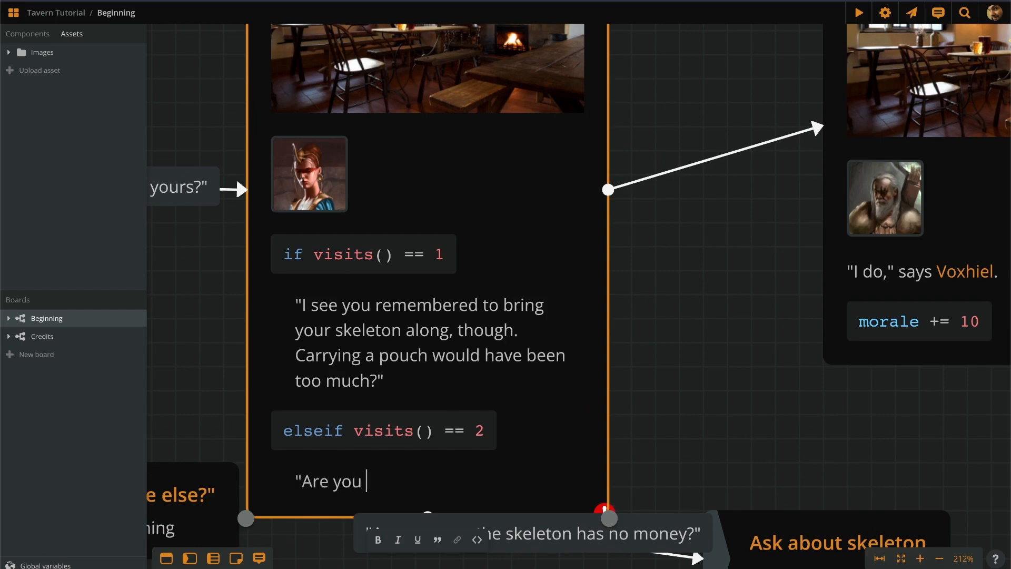
type("sure the skeleton has")
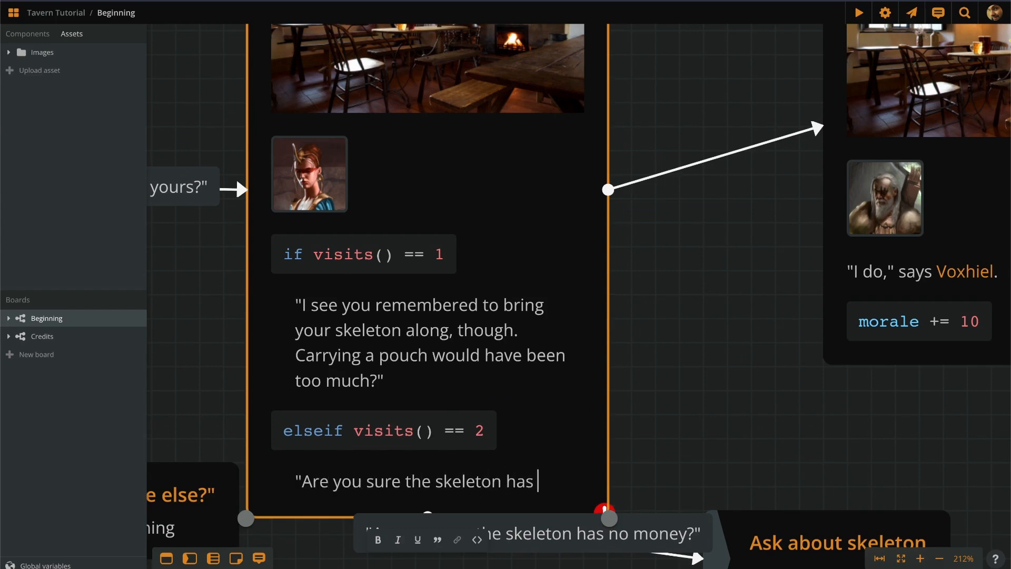
type(" no money?\"")
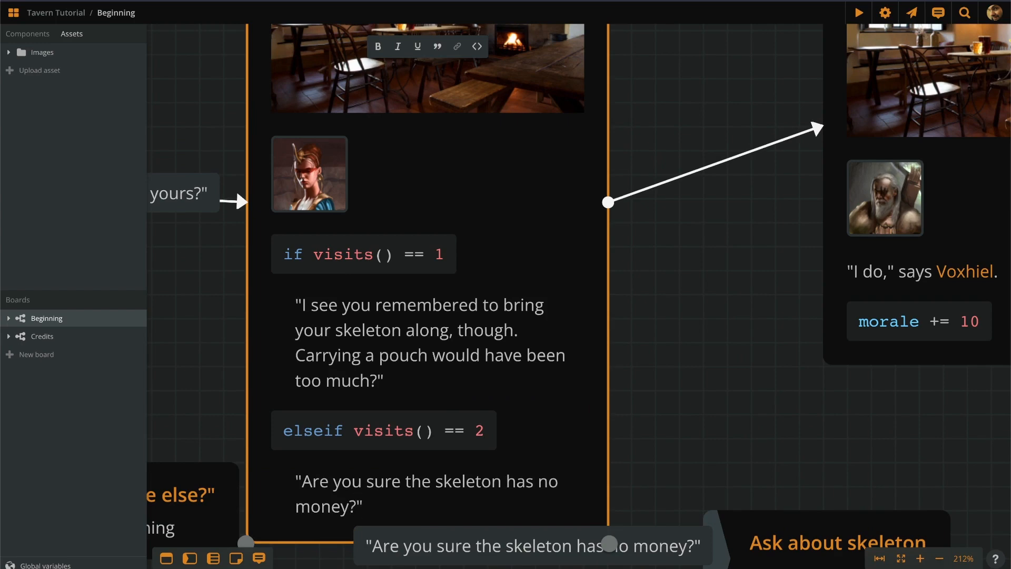
type(" you ask.")
key("Return")
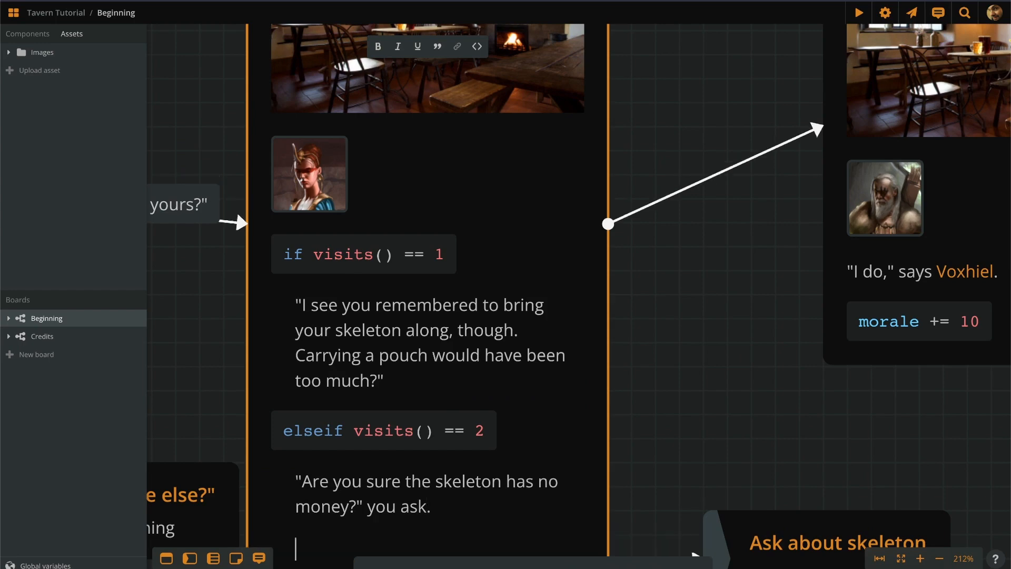
Add a paragraph below the question that mentions the Solon Blasphemius component followed by "shrugs.".
type("S")
key("BackSpace")
type("@")
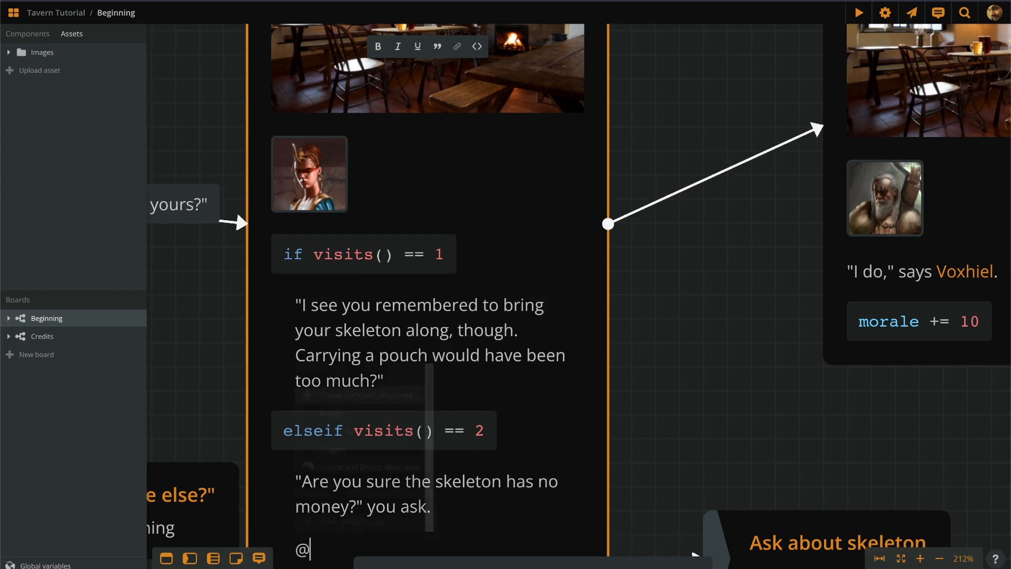
type("So")
key("Down")
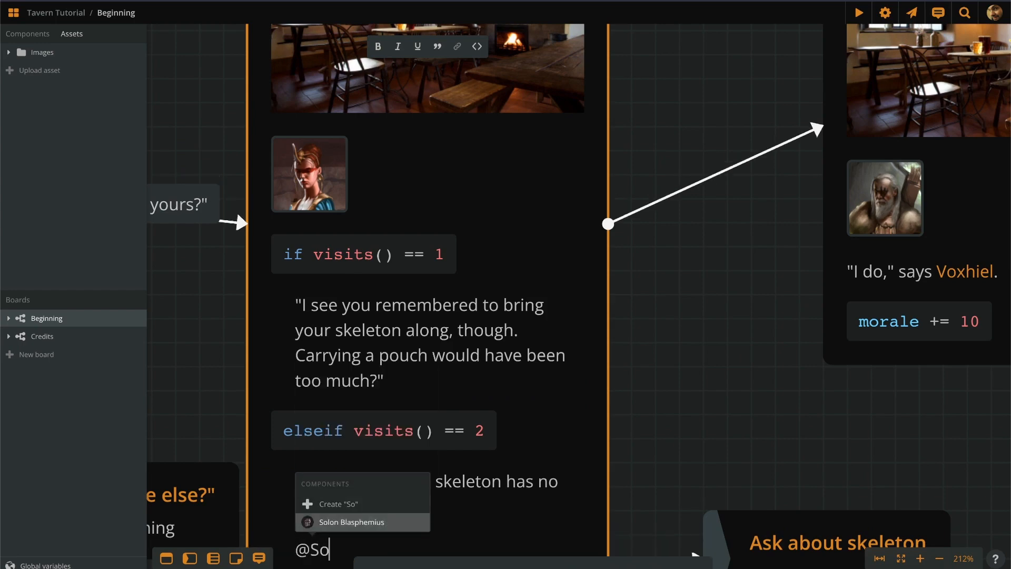
key("Return")
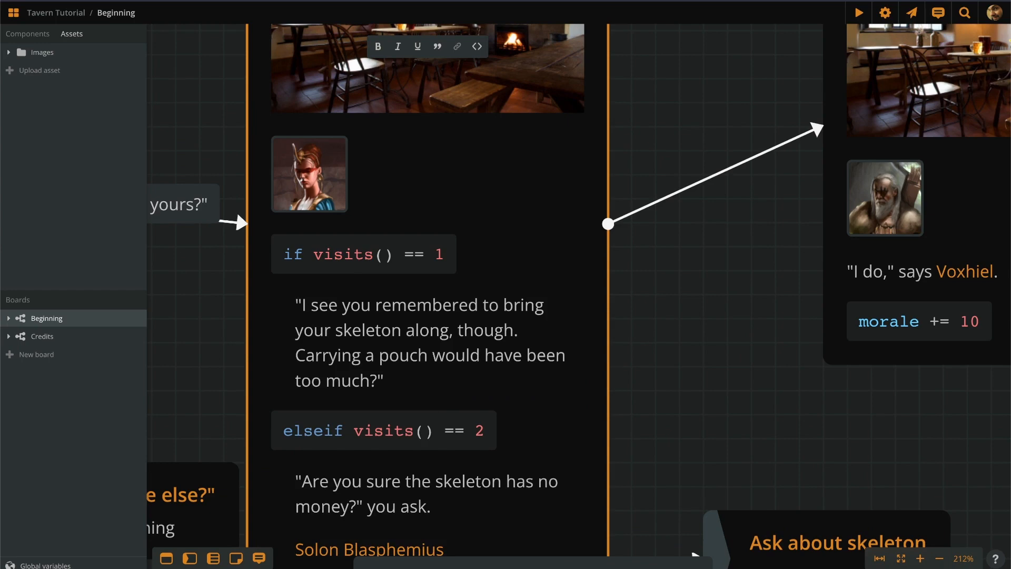
type("shrugs.")
left_click_drag(695, 393, 700, 189)
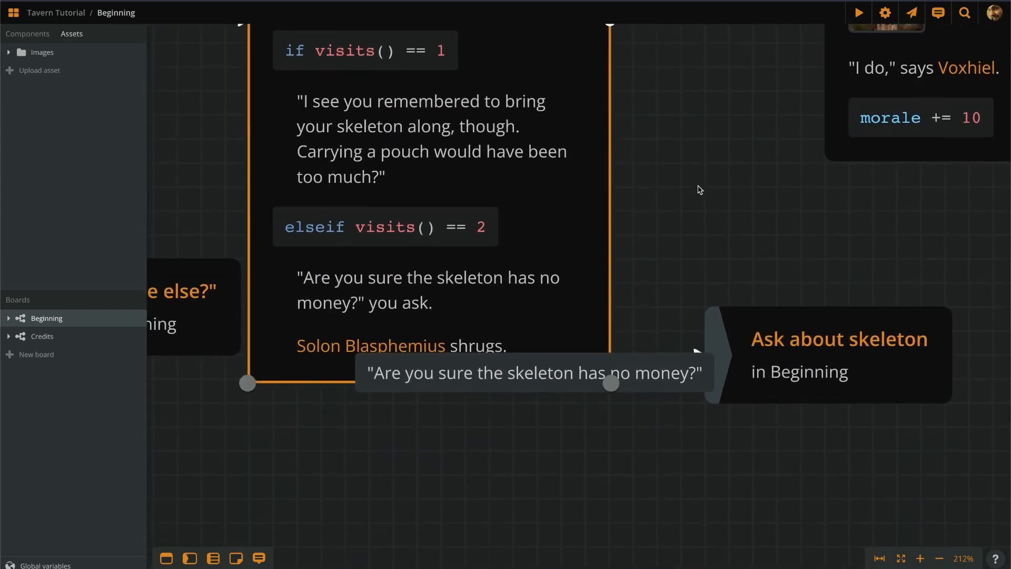
scroll(490, 466, "left", 1)
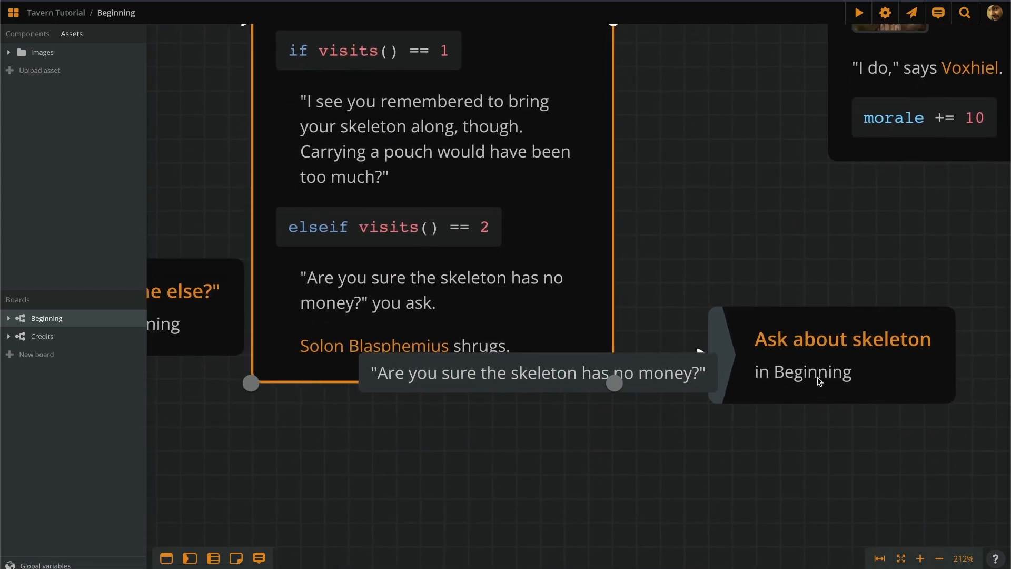
Move the Ask about skeleton jumper well below its source element and add an else code line under the paragraph ending in "shrugs.".
left_click_drag(859, 379, 913, 521)
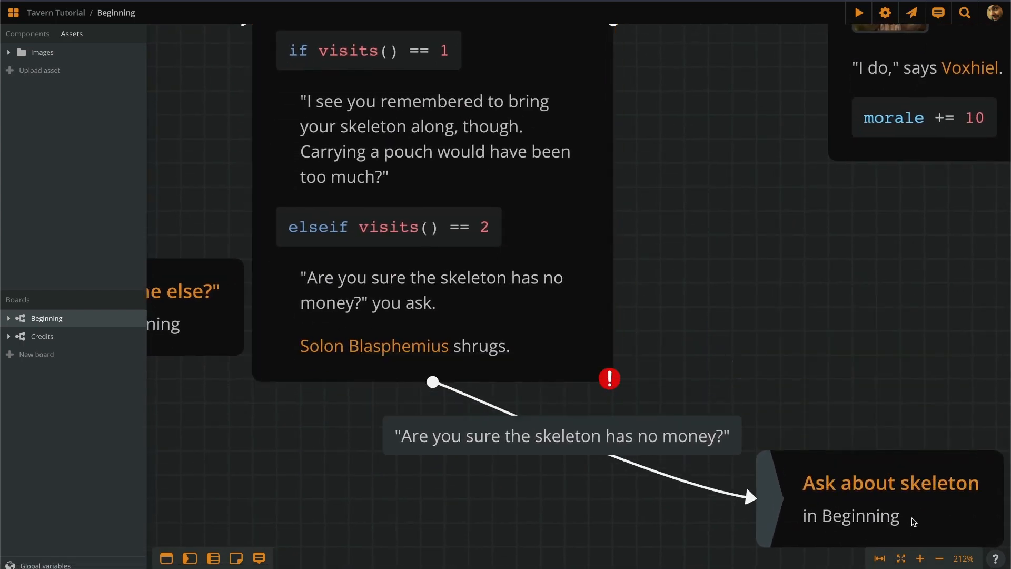
left_click_drag(780, 477, 759, 548)
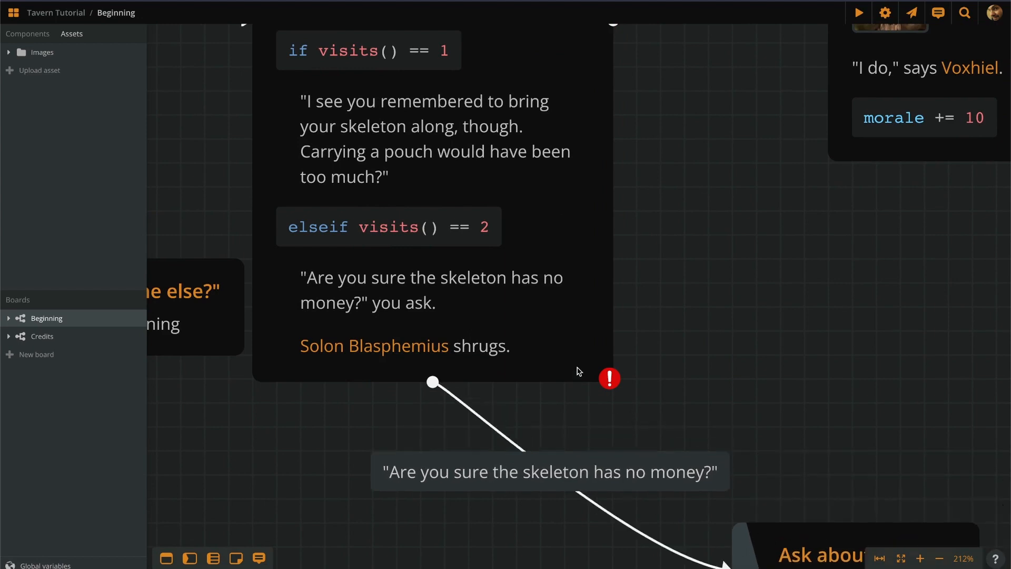
left_click(547, 356)
left_click(547, 356)
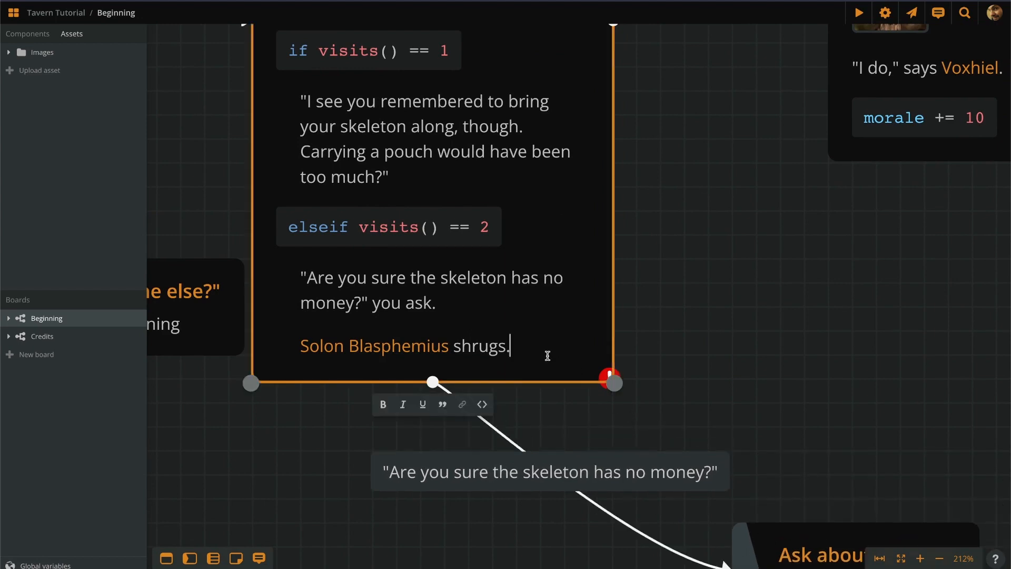
key("Return")
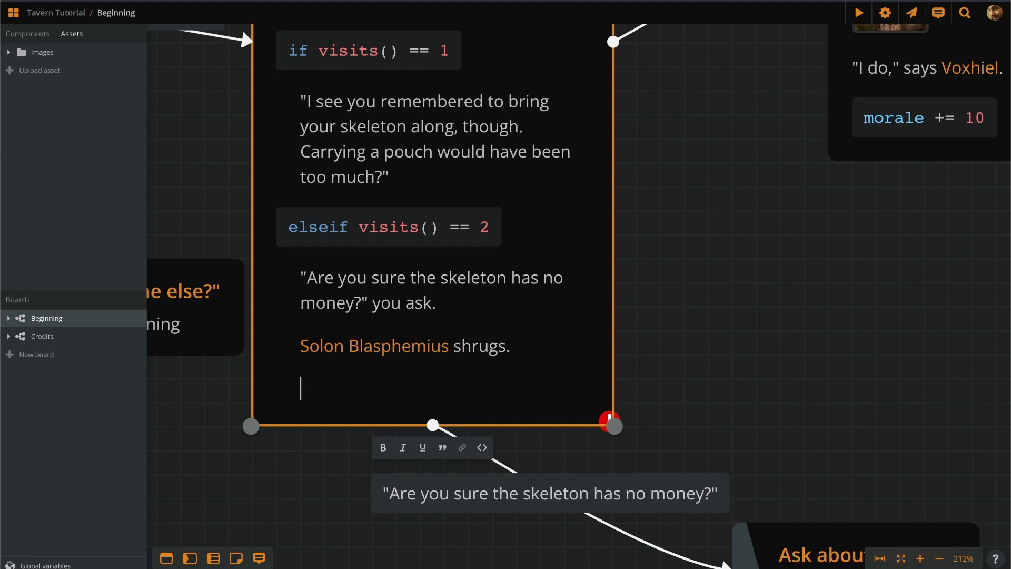
type("```else")
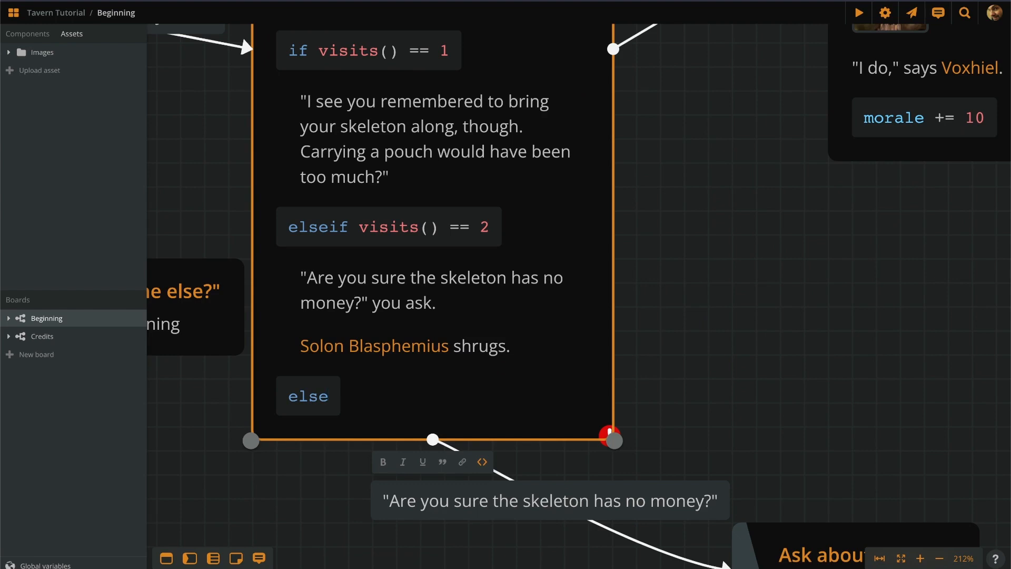
Under the else line, write the paragraph You don't bother asking him again.
key("Return")
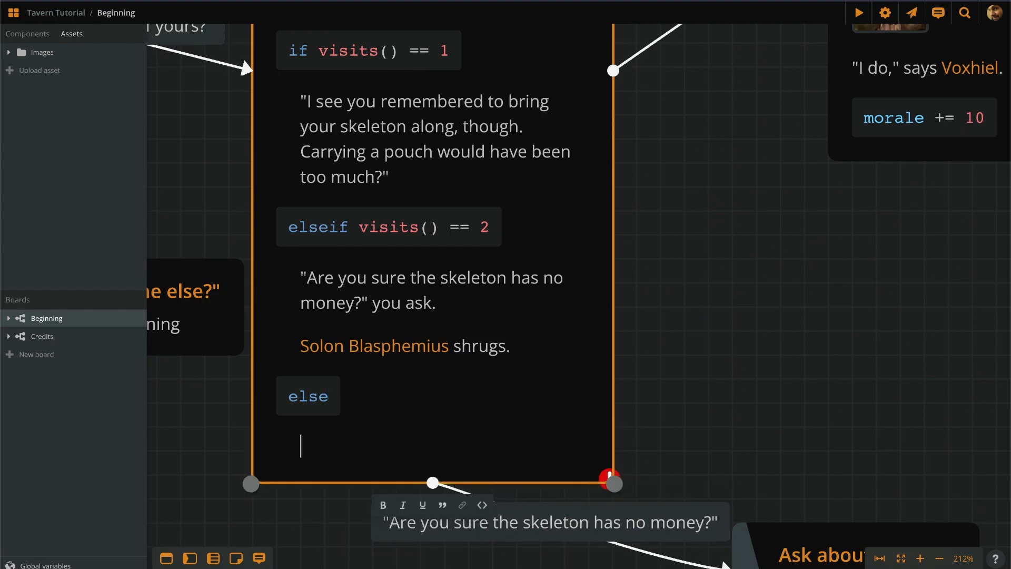
type("\"You")
key("BackSpace")
key("BackSpace")
key("BackSpace")
type("You don't bother asking himn")
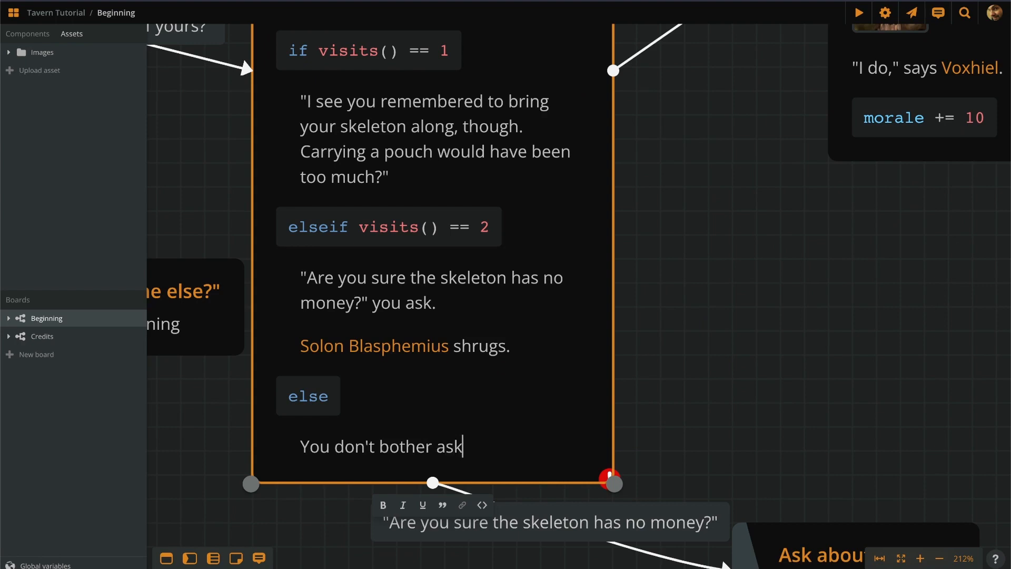
key("BackSpace")
key("BackSpace")
type("again.")
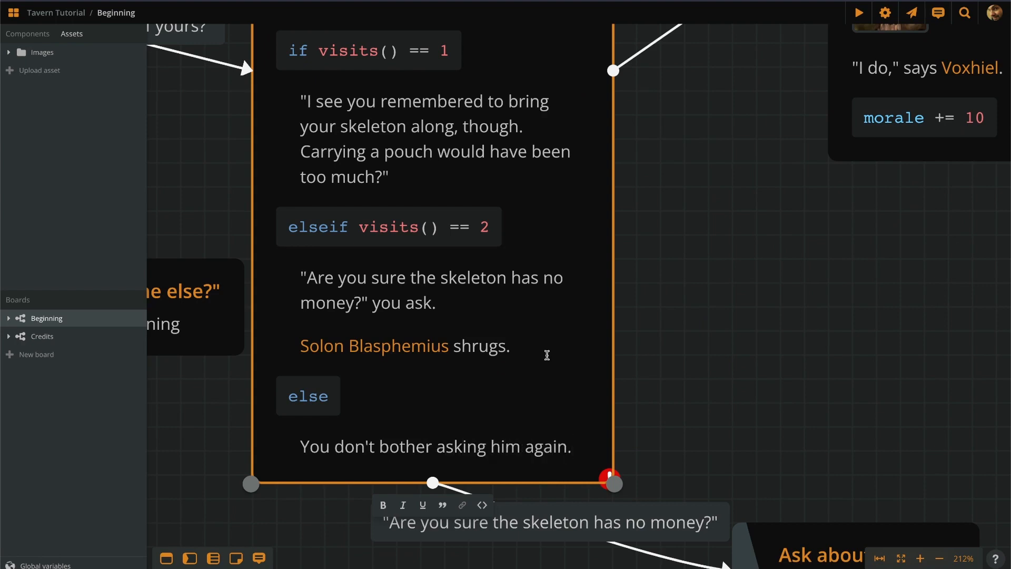
Close the condition with an endif code line and move the Ask about skeleton jumper further below the enlarged element.
key("Return")
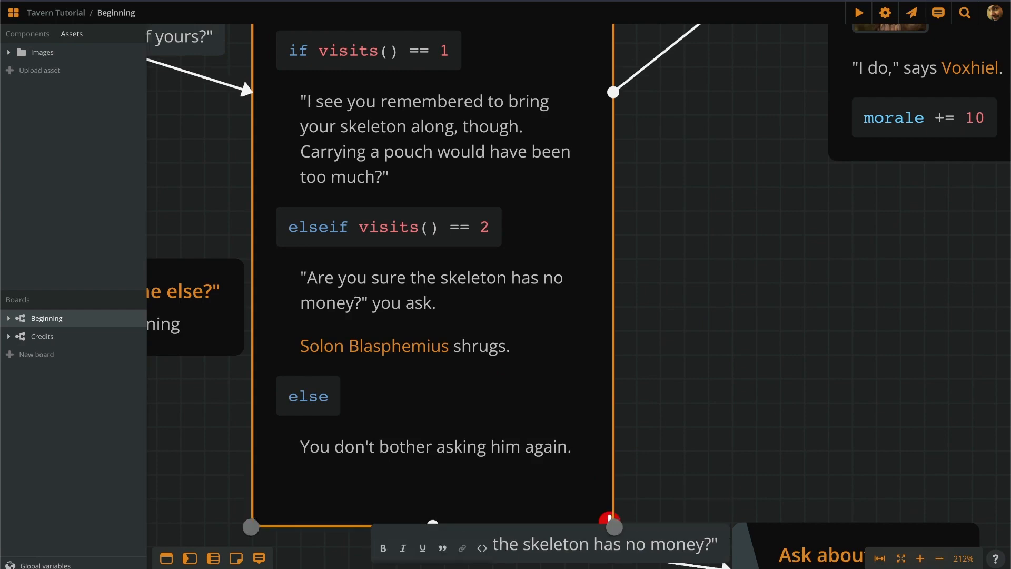
type("endif")
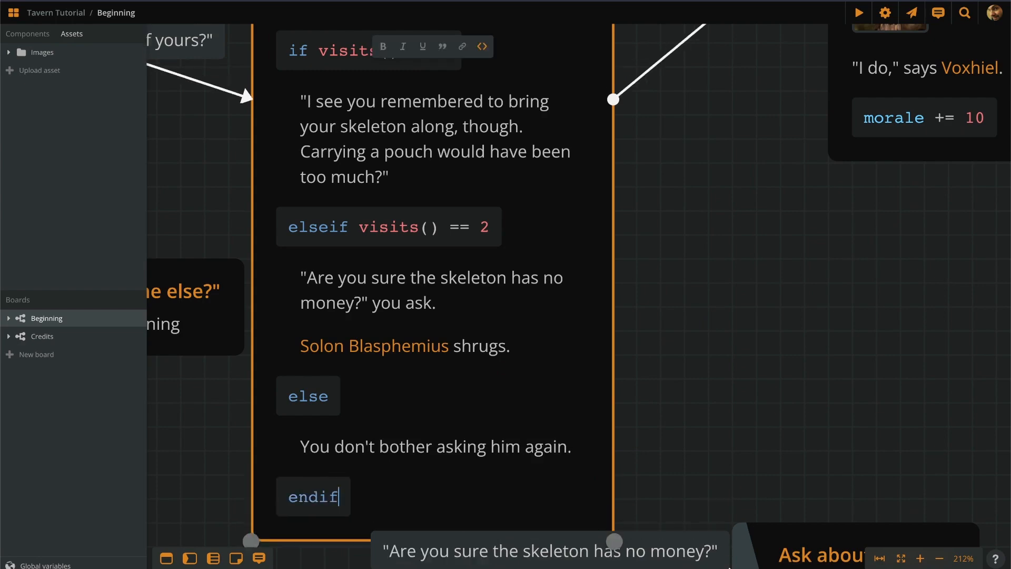
scroll(542, 208, "down", 5)
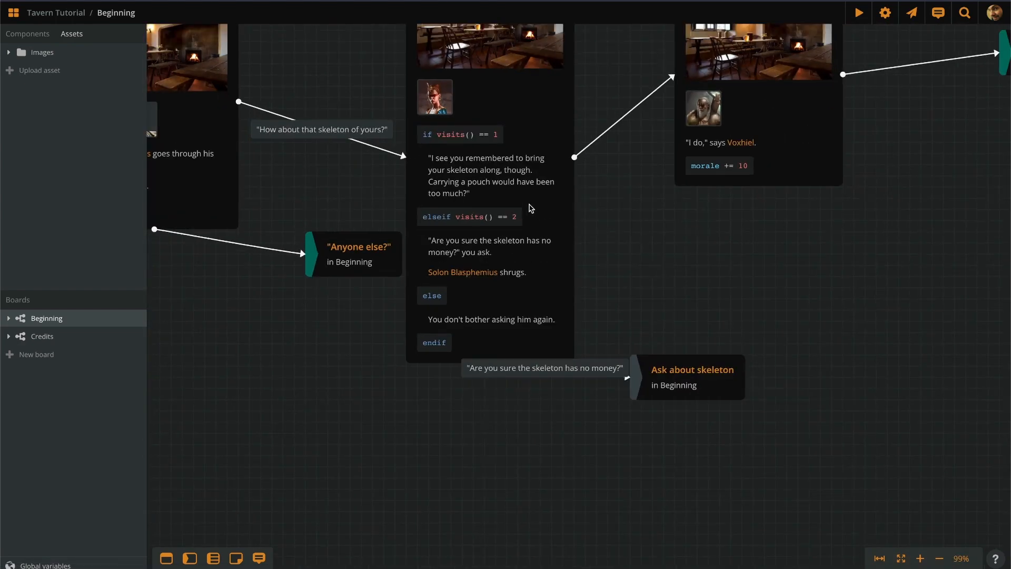
left_click_drag(682, 367, 693, 479)
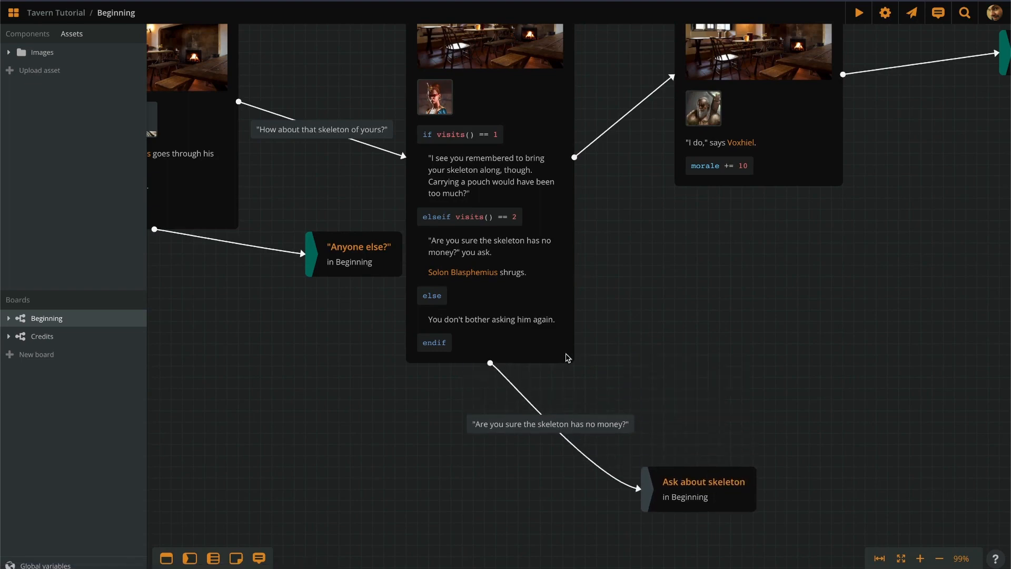
Play the project and choose "Just a sec...", Ask Solon Blasphemius, and "How about that skeleton of yours?".
scroll(538, 122, "up", 4)
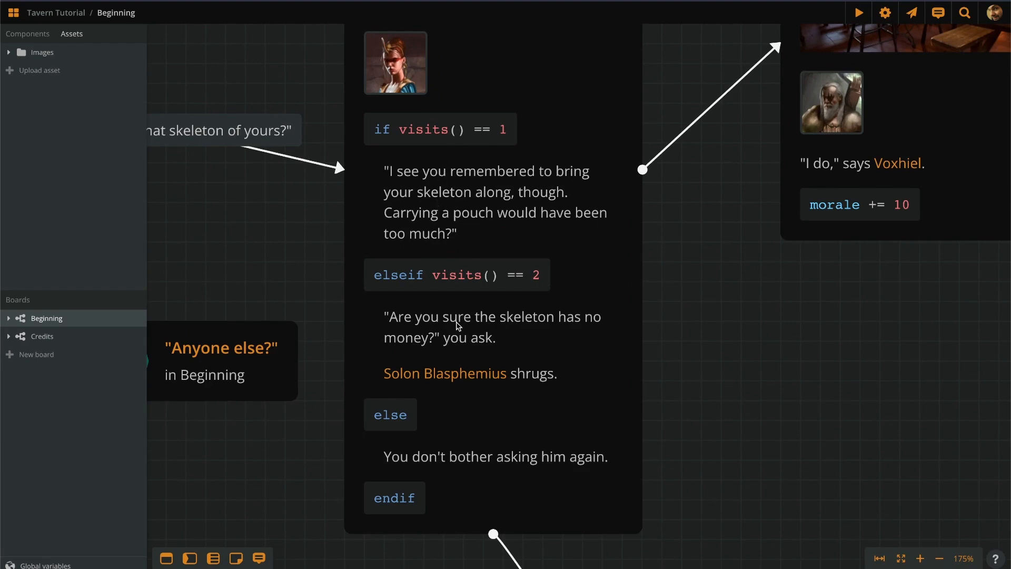
scroll(610, 244, "down", 3)
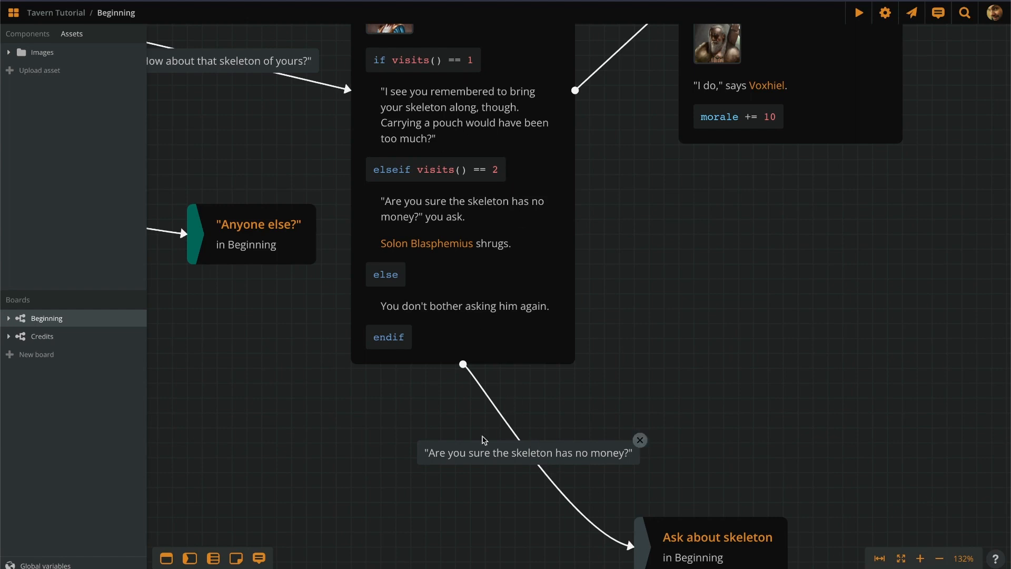
mouse_move(606, 463)
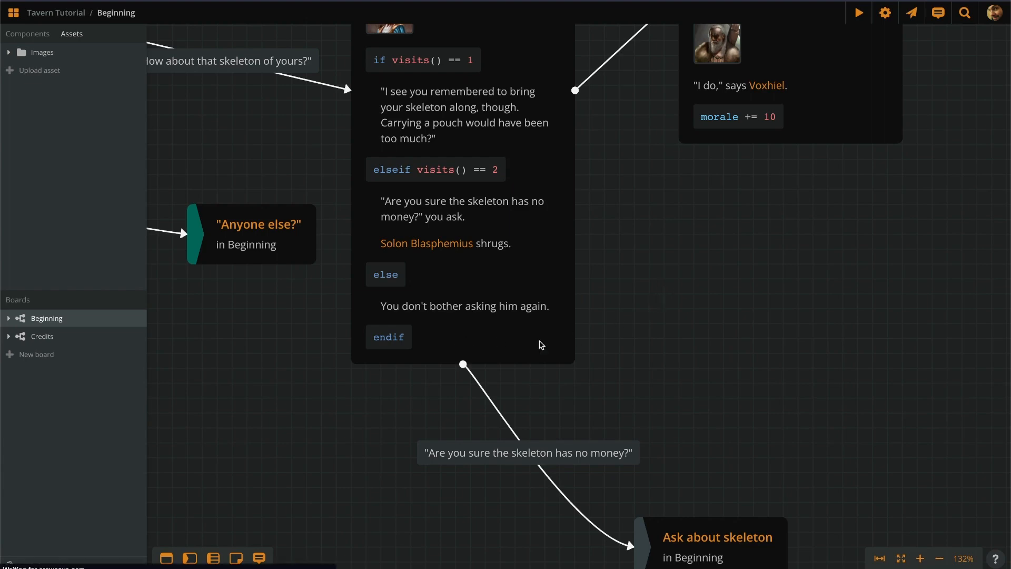
scroll(659, 289, "down", 3)
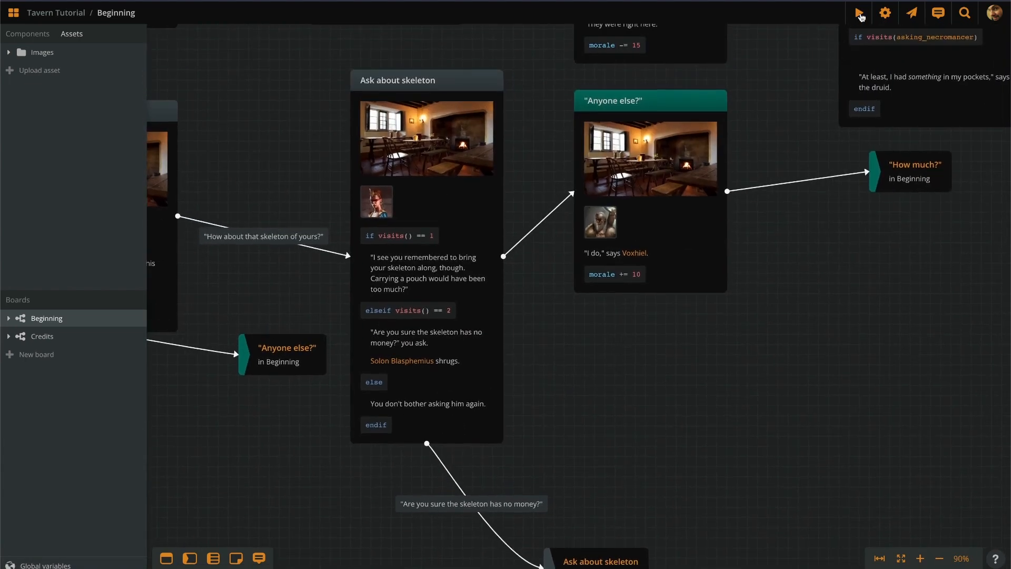
left_click(859, 14)
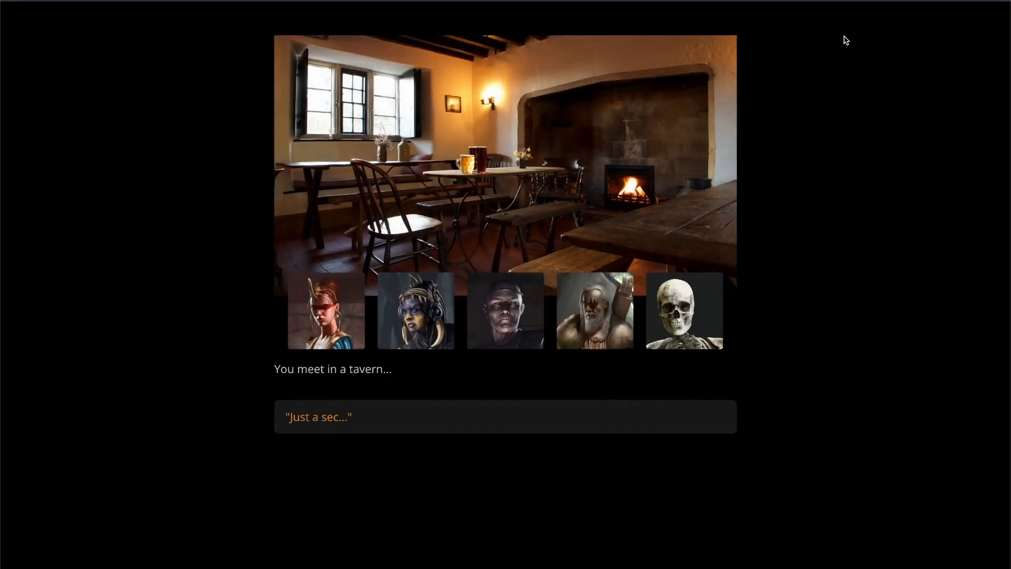
left_click(415, 420)
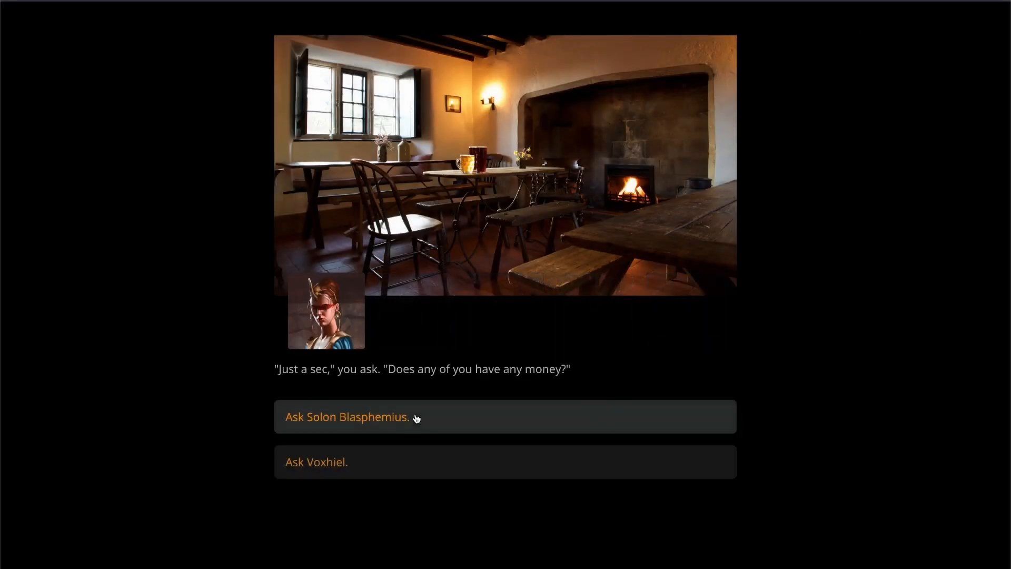
left_click(447, 424)
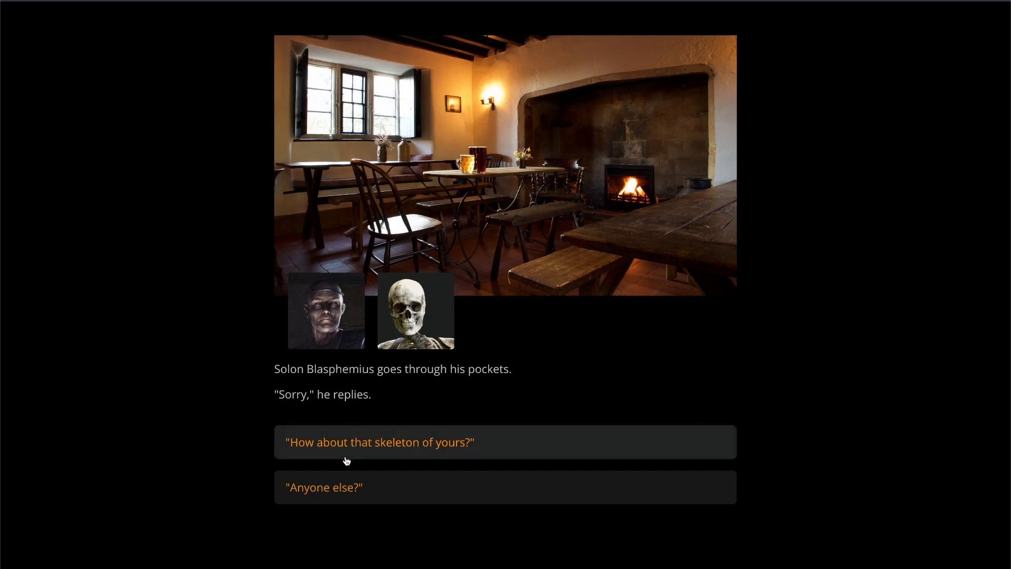
left_click(497, 450)
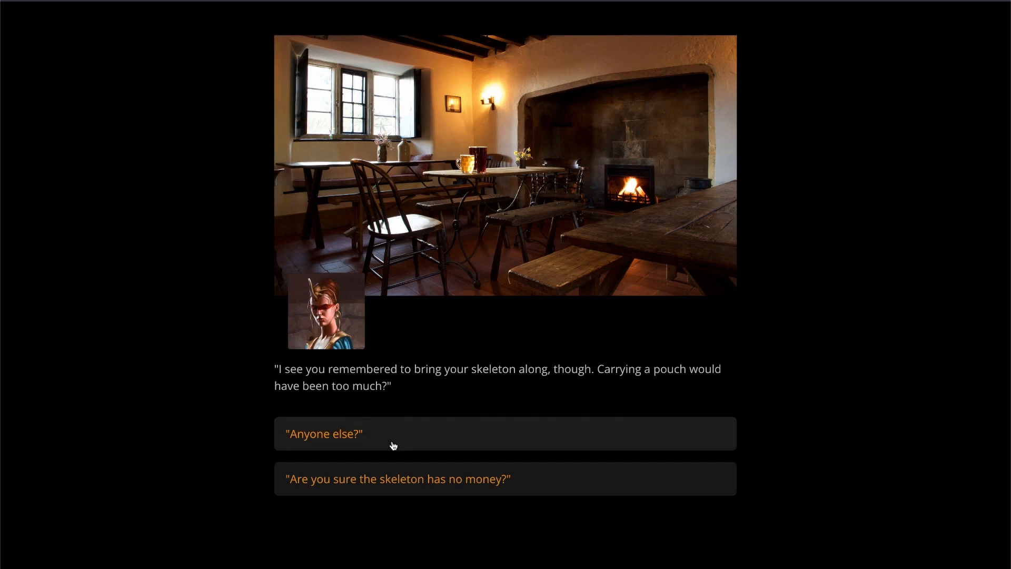
Test the loop by choosing "Are you sure the skeleton has no money?" three times, continue with "Anyone else?", and leave play mode.
left_click(564, 484)
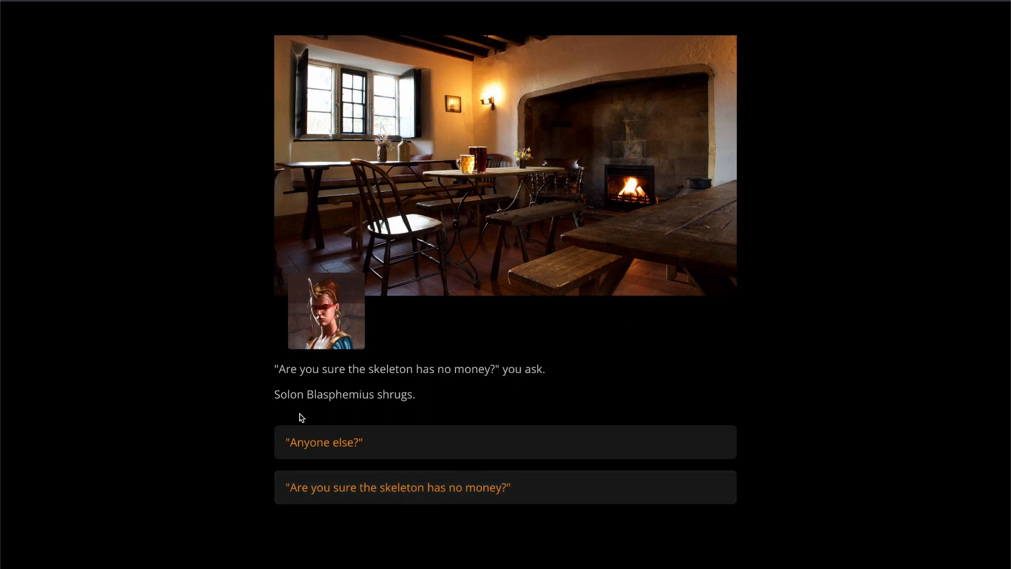
left_click(538, 492)
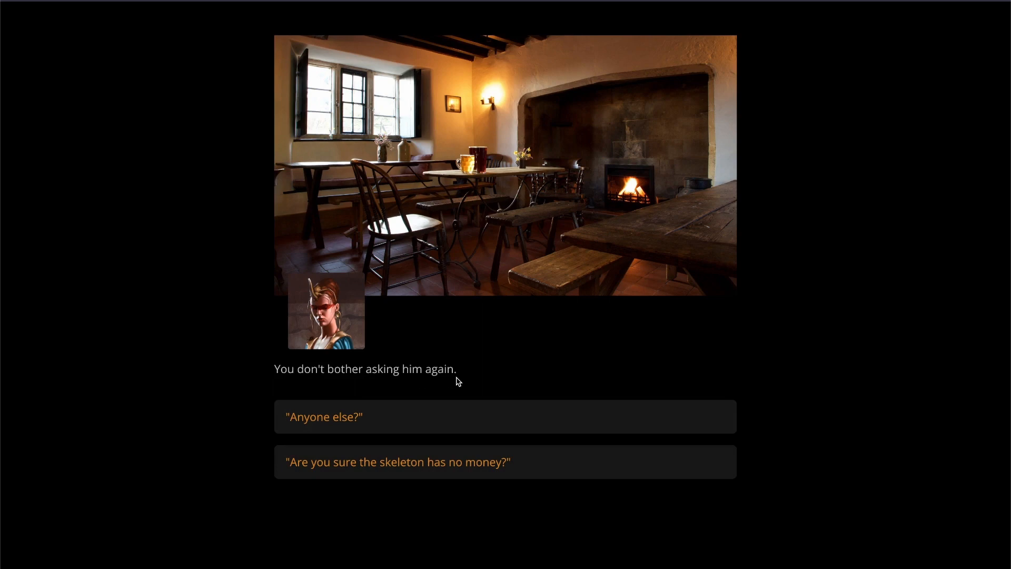
left_click(534, 468)
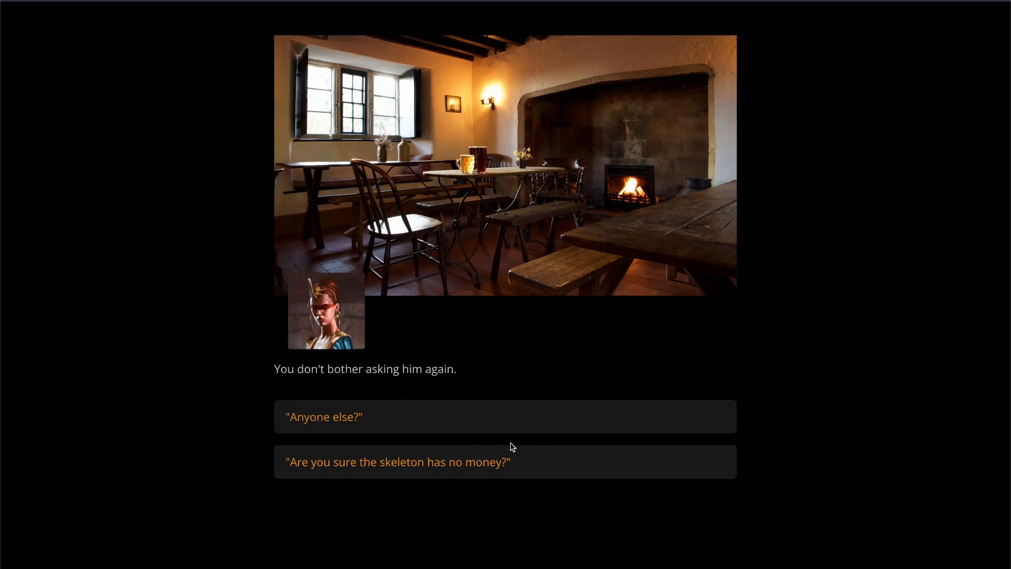
left_click(459, 414)
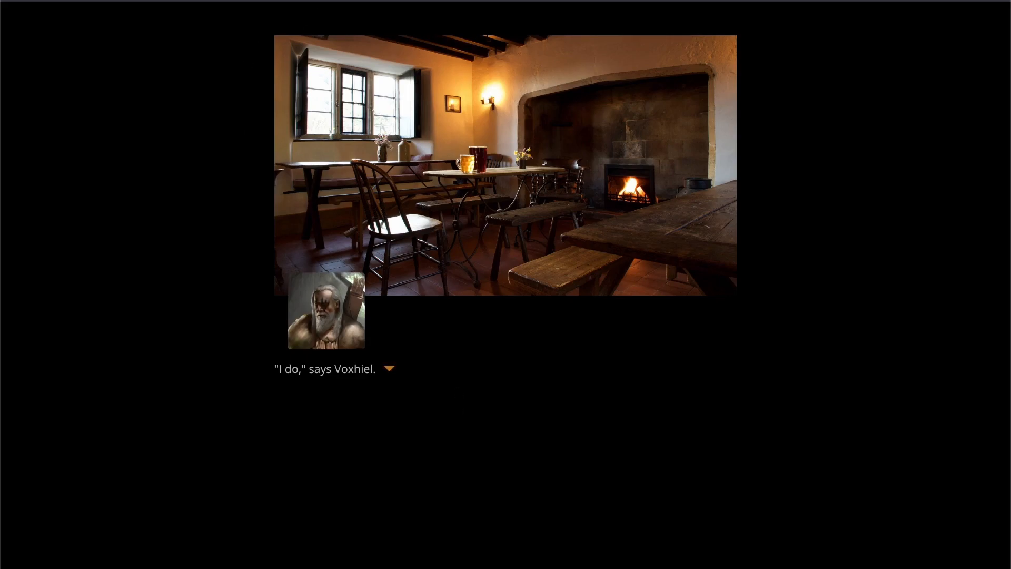
key("Escape")
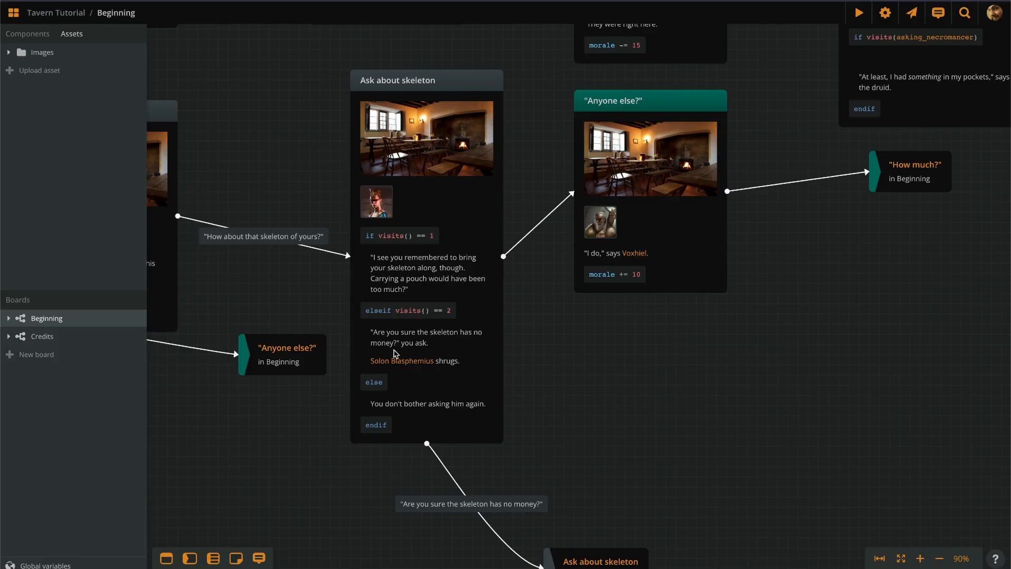
Reword the "How much?" element's content to read "Well," you ask, "how much have you got?", removing the component mention.
scroll(355, 437, "down", 5)
scroll(459, 237, "up", 3)
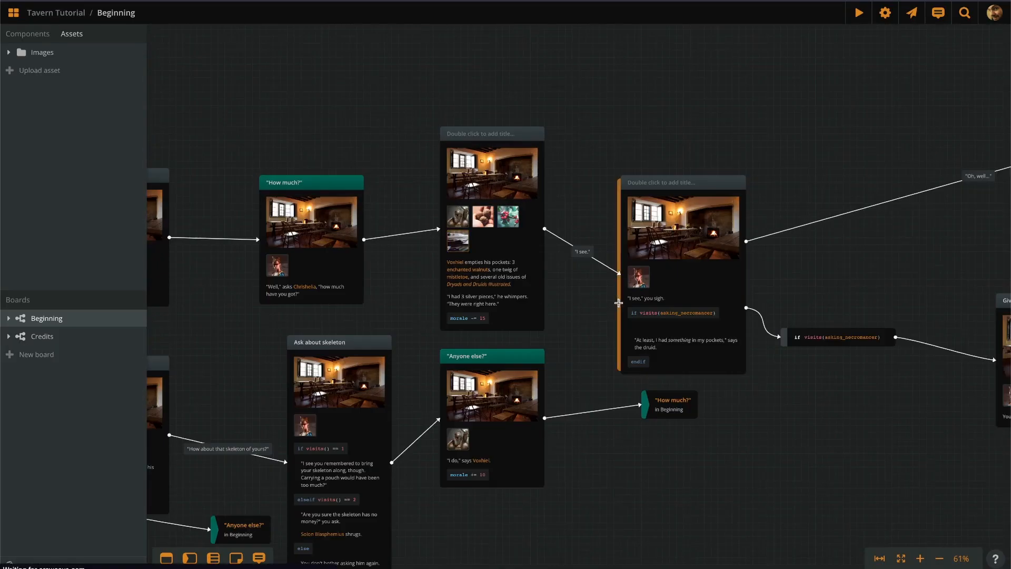
left_click_drag(350, 300, 458, 318)
scroll(374, 297, "up", 8)
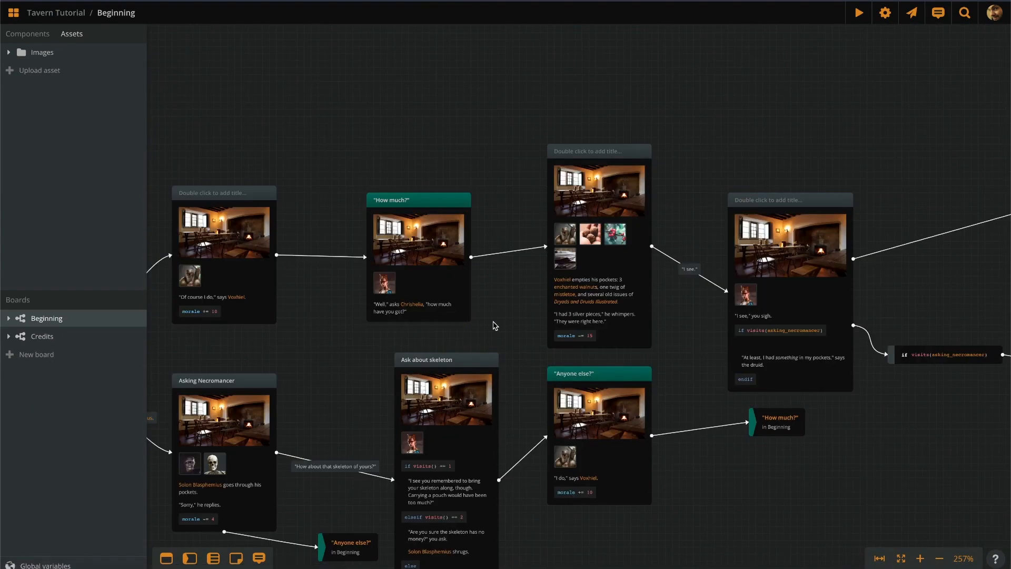
left_click_drag(508, 304, 604, 295)
scroll(506, 296, "up", 7)
scroll(460, 292, "up", 1)
left_click(461, 293)
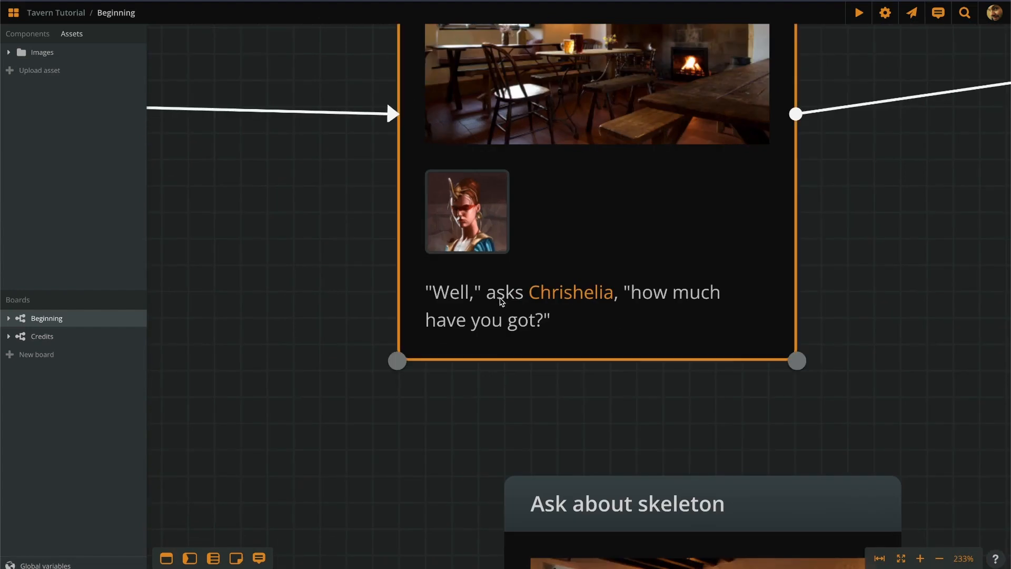
left_click(492, 293)
double_click(491, 294)
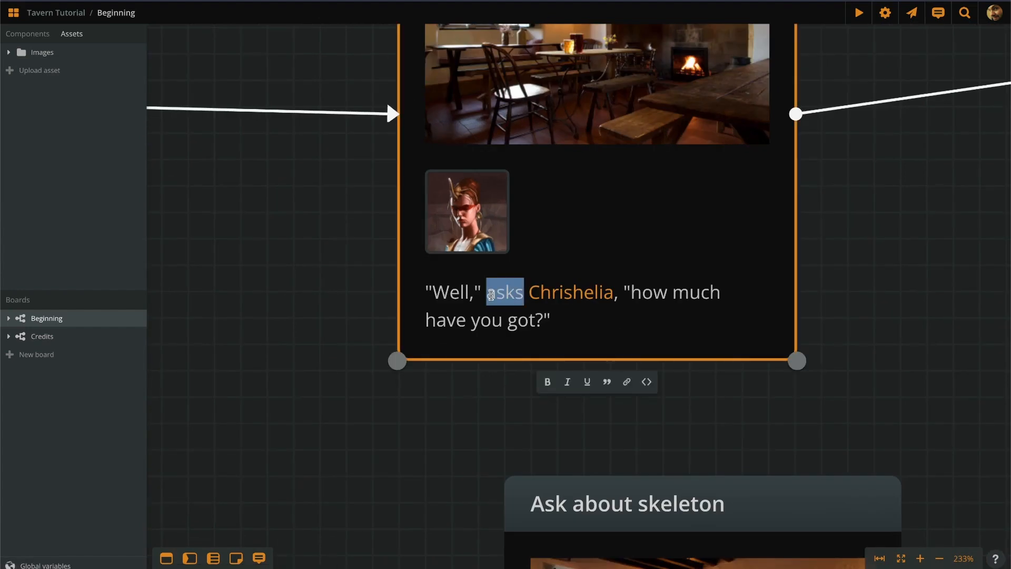
type("you ask")
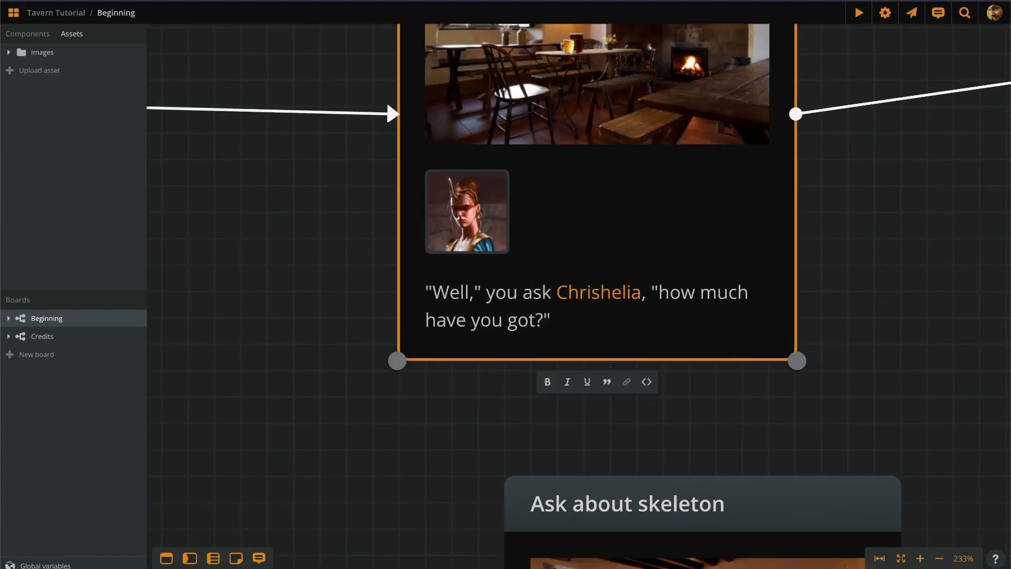
key("ctrl+shift+Right")
key("BackSpace")
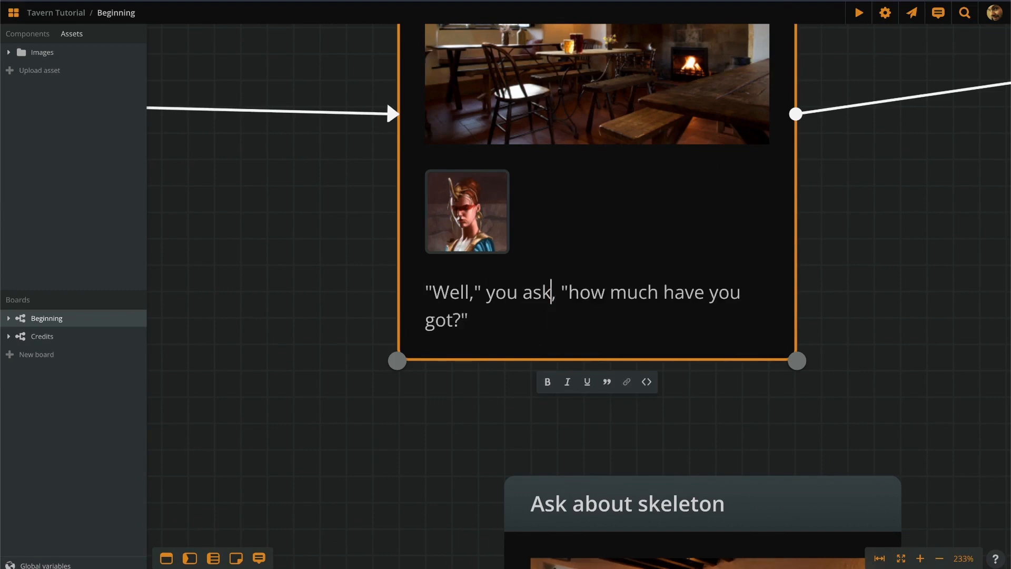
left_click(817, 210)
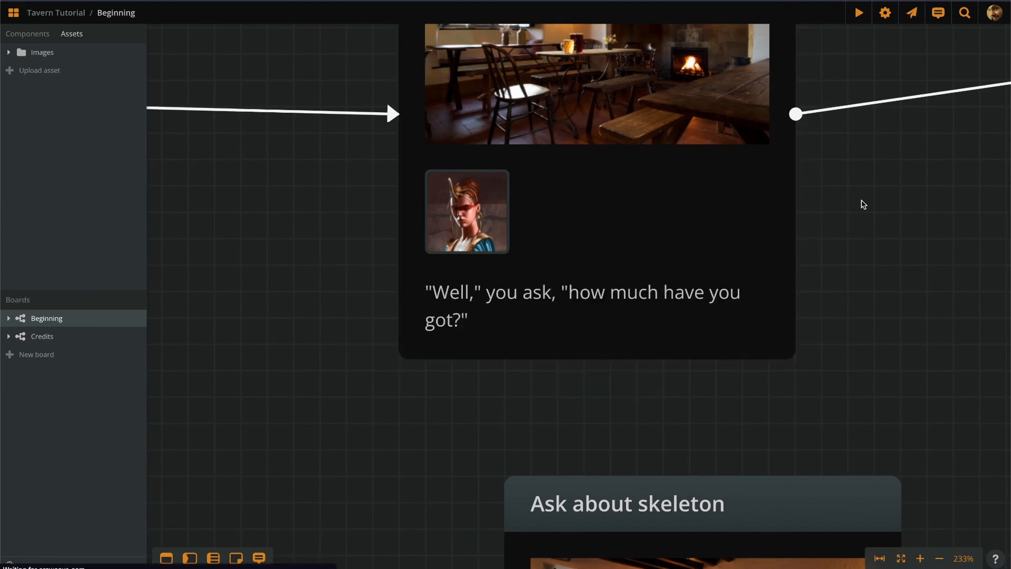
scroll(863, 204, "down", 10)
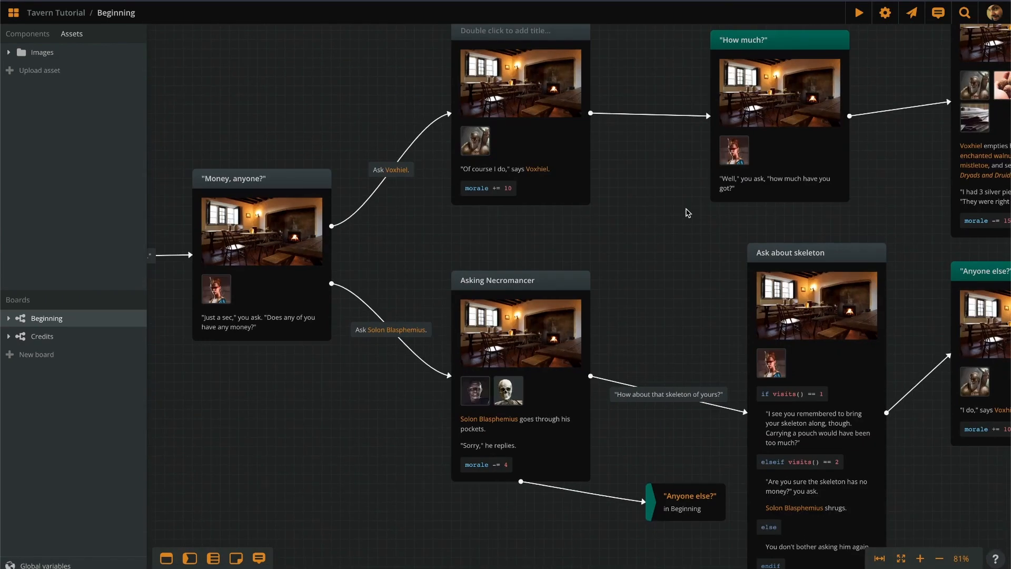
scroll(568, 242, "down", 3)
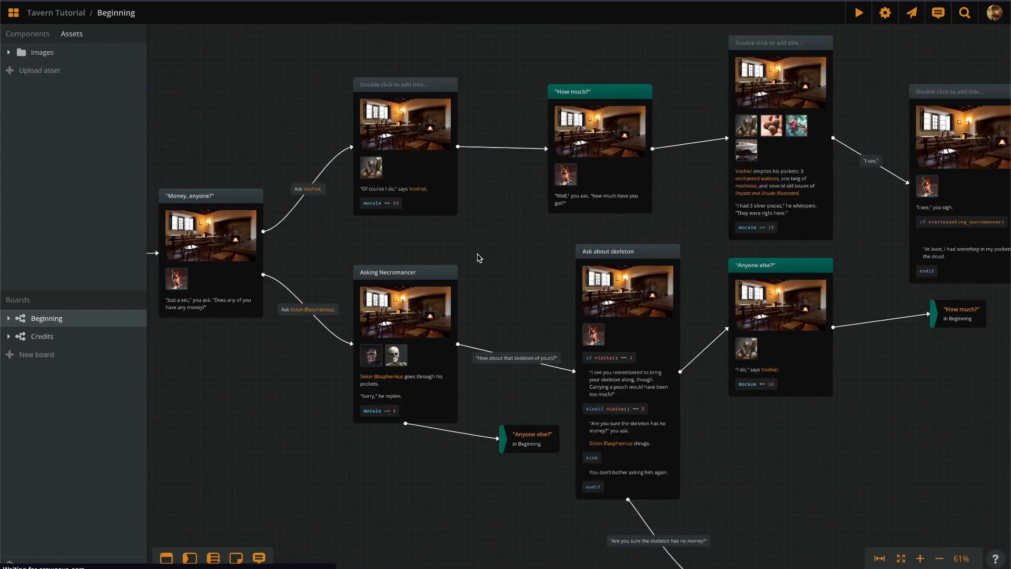
left_click_drag(506, 250, 482, 257)
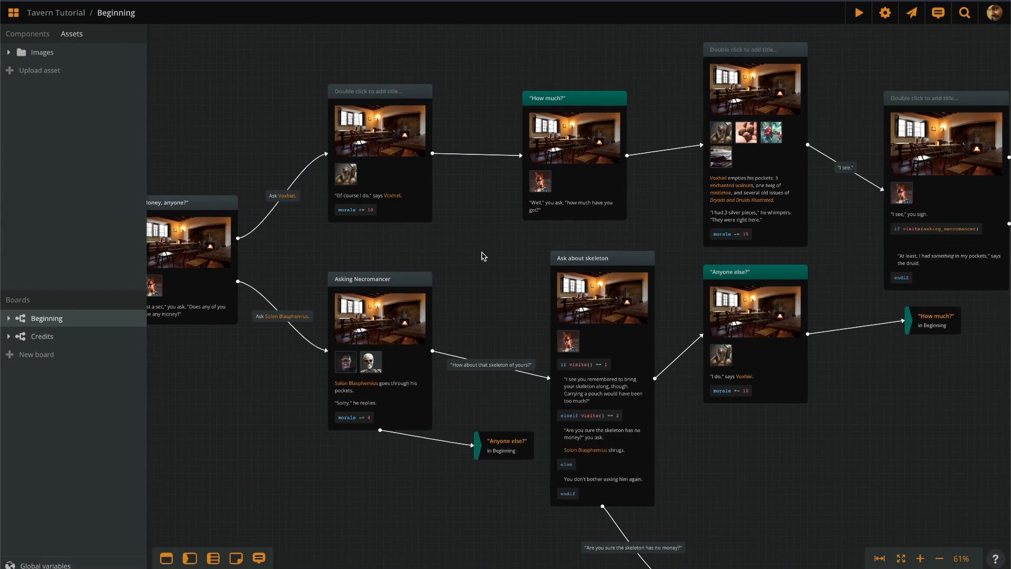